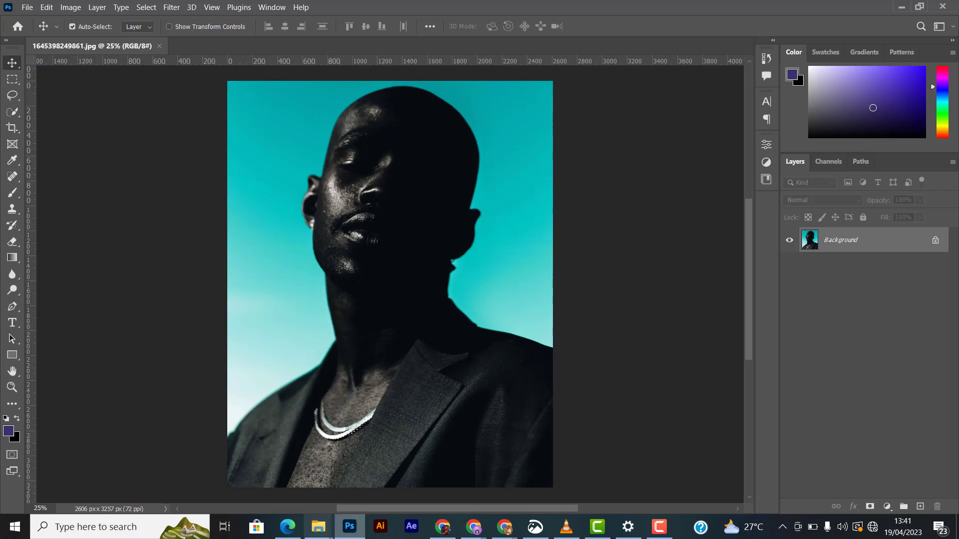
click(322, 531)
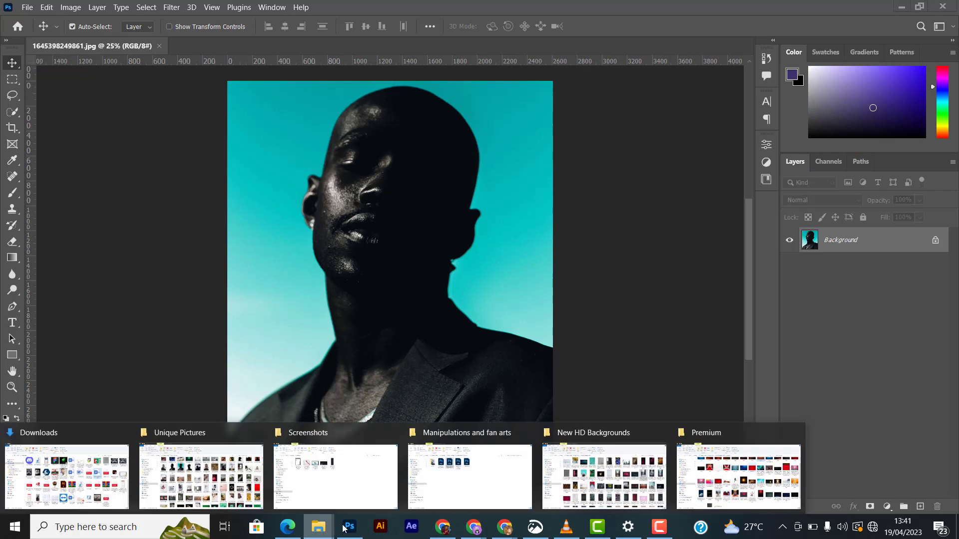
click(388, 314)
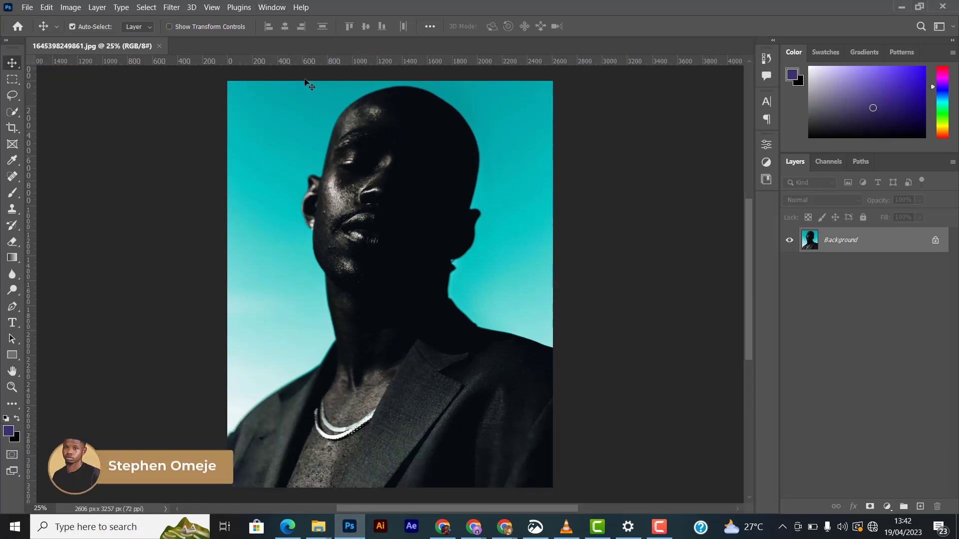
- Select the subject of the portrait photo automatically
click(171, 7)
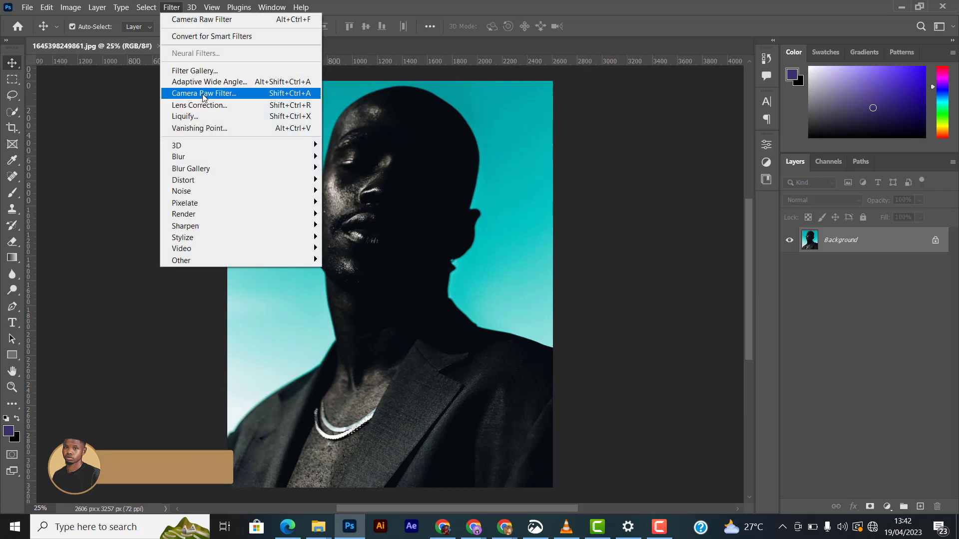
click(146, 7)
click(175, 147)
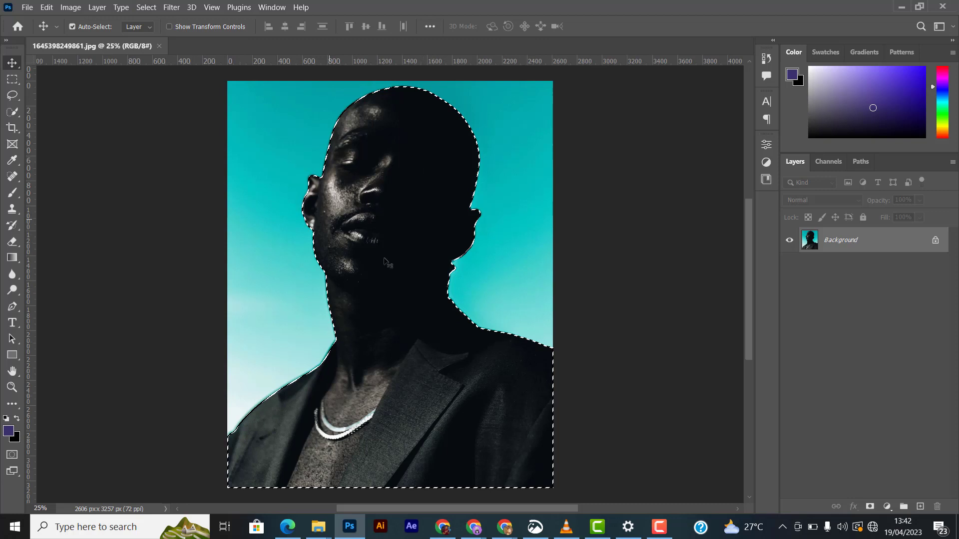
- Refine the selection in Select and Mask and output it as a new layer with layer mask
click(12, 112)
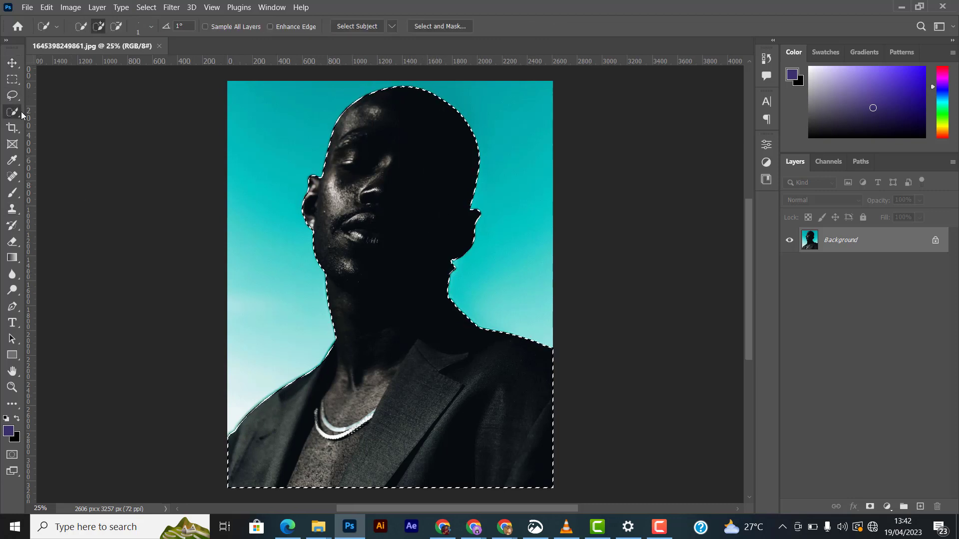
click(438, 27)
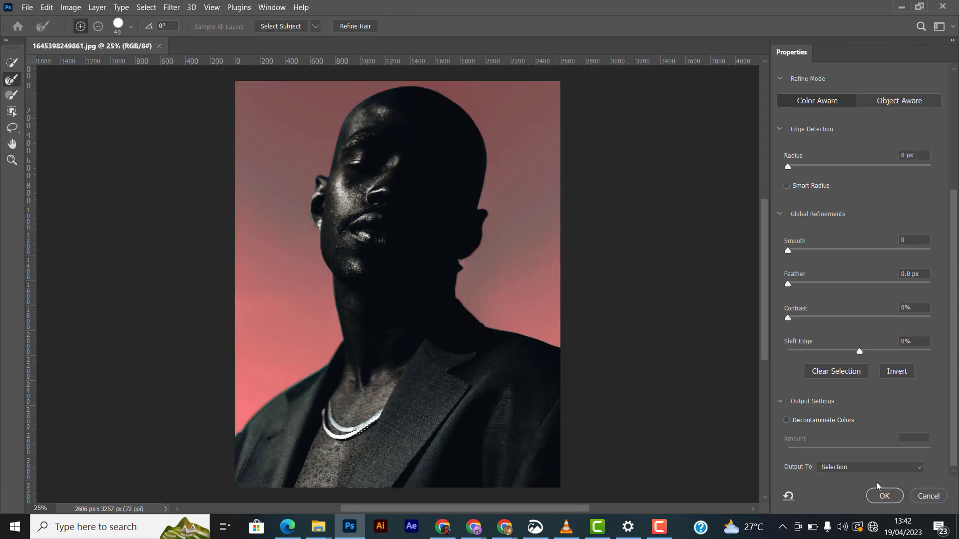
click(869, 468)
click(898, 481)
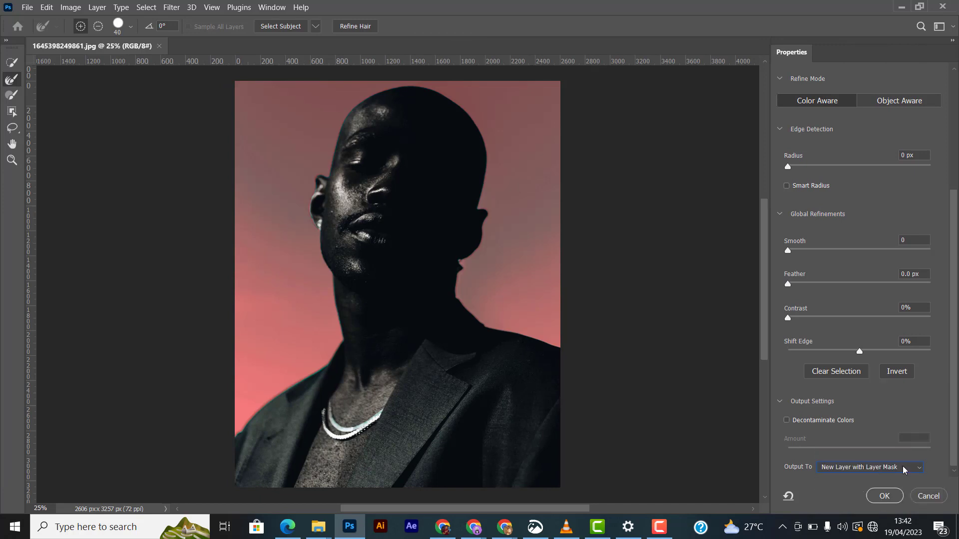
click(884, 496)
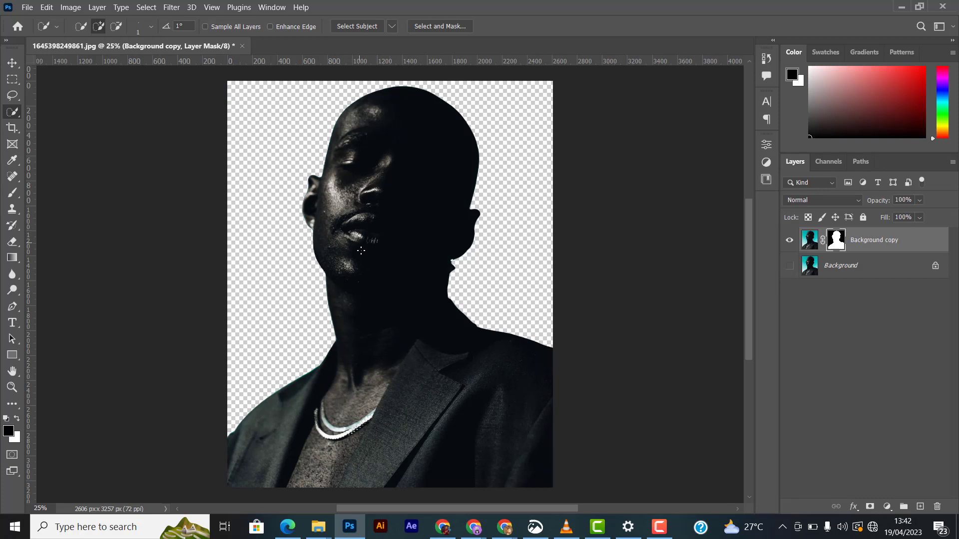
key(ctrl+alt+s)
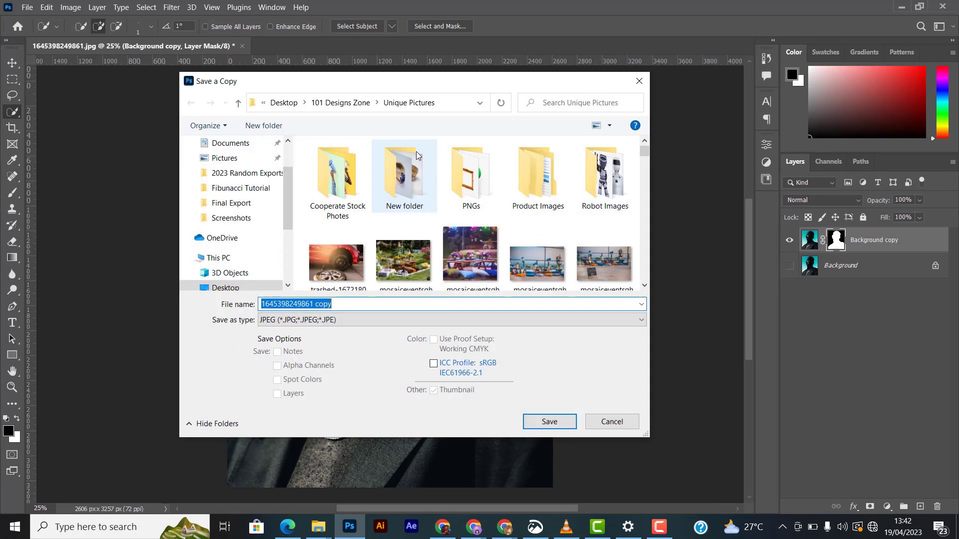
click(419, 322)
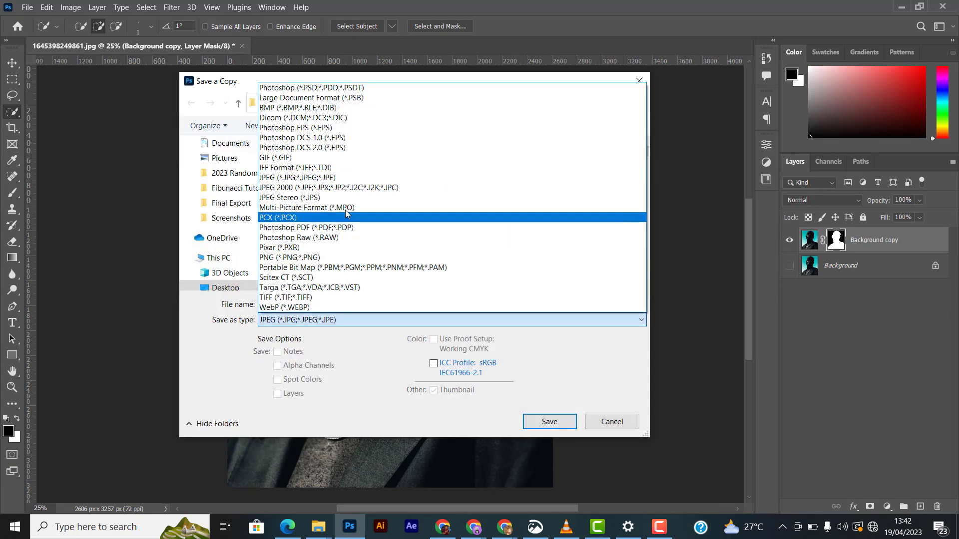
click(418, 257)
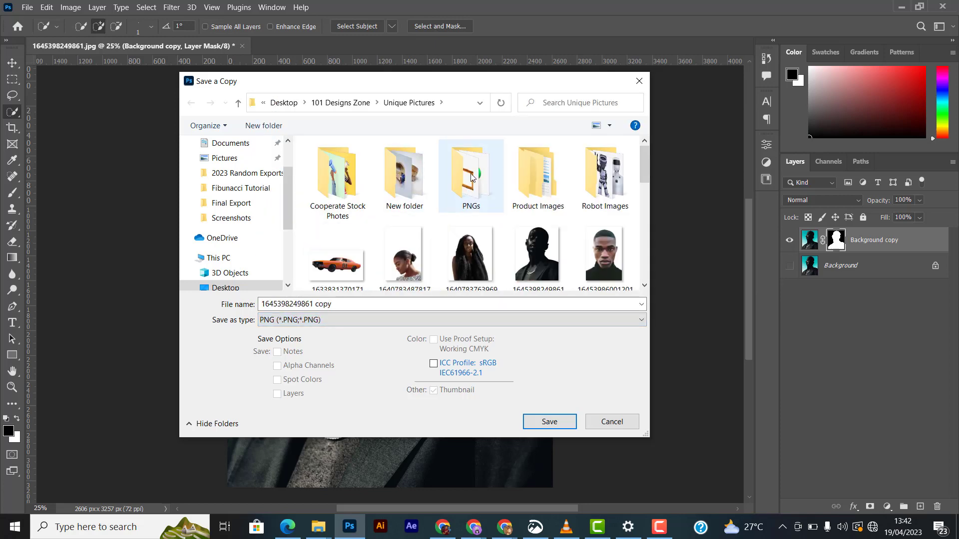
scroll(497, 224, down, 3)
scroll(553, 230, up, 1)
scroll(542, 206, up, 2)
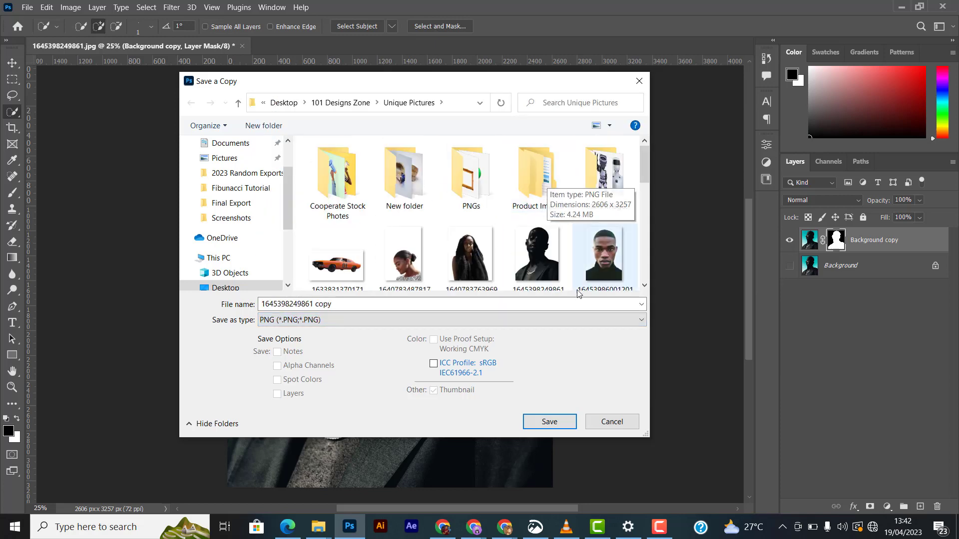
click(548, 419)
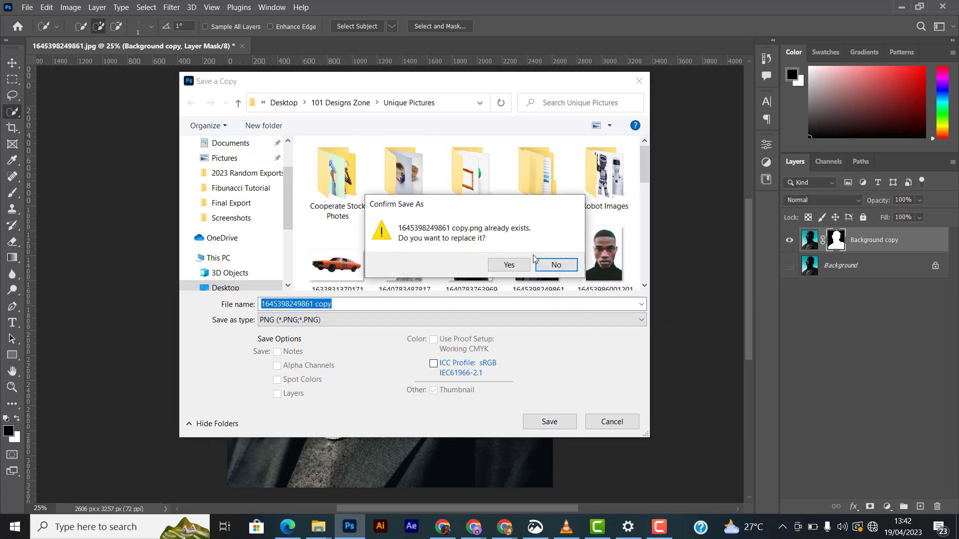
click(530, 264)
click(546, 152)
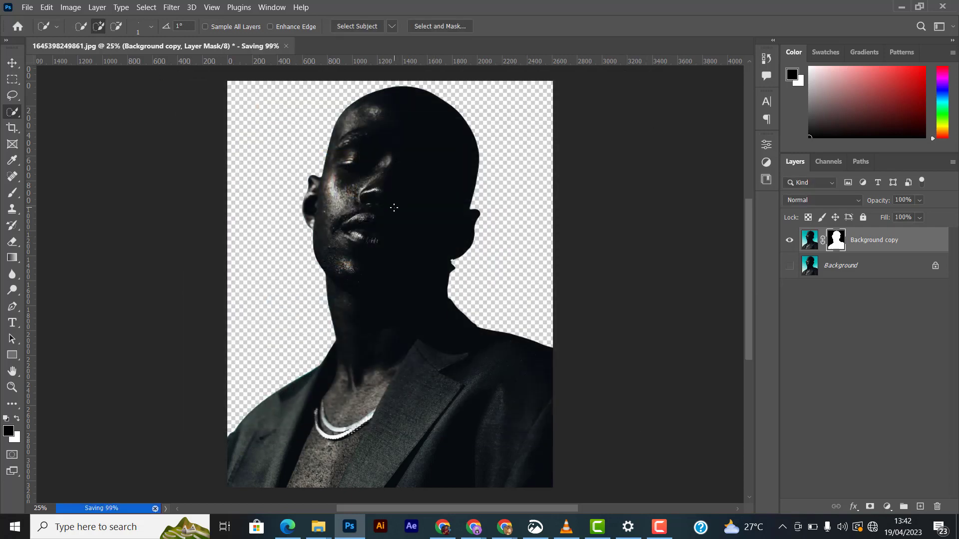
click(12, 62)
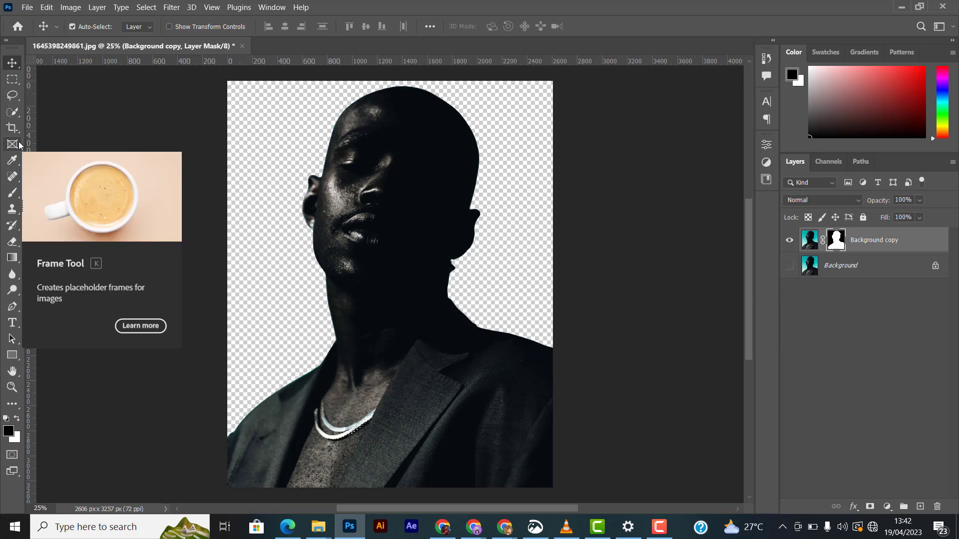
key(ctrl+n)
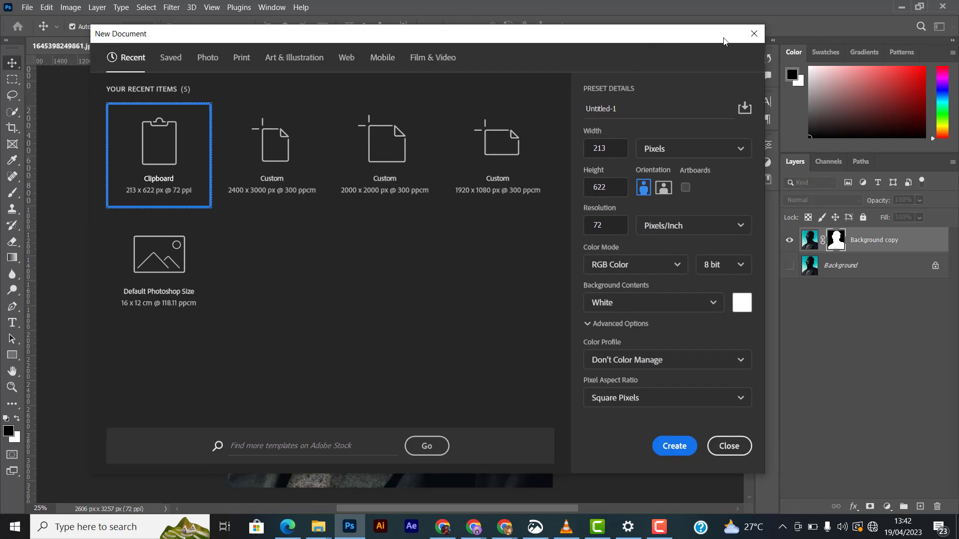
click(754, 36)
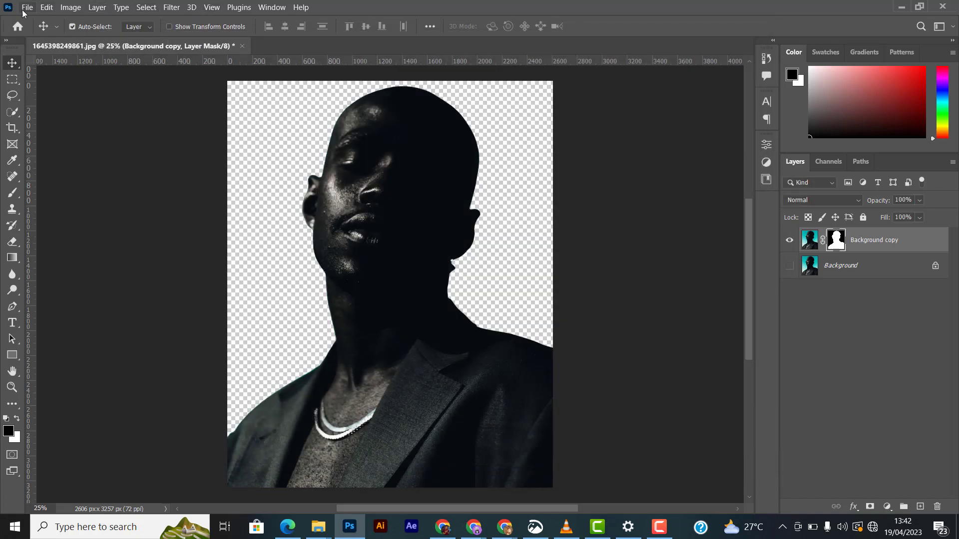
click(25, 8)
click(222, 20)
click(27, 7)
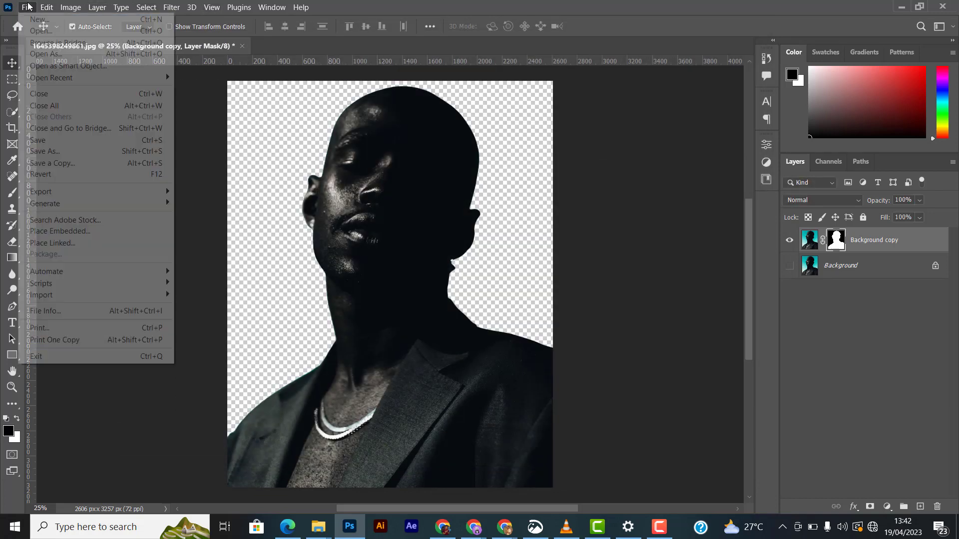
click(26, 7)
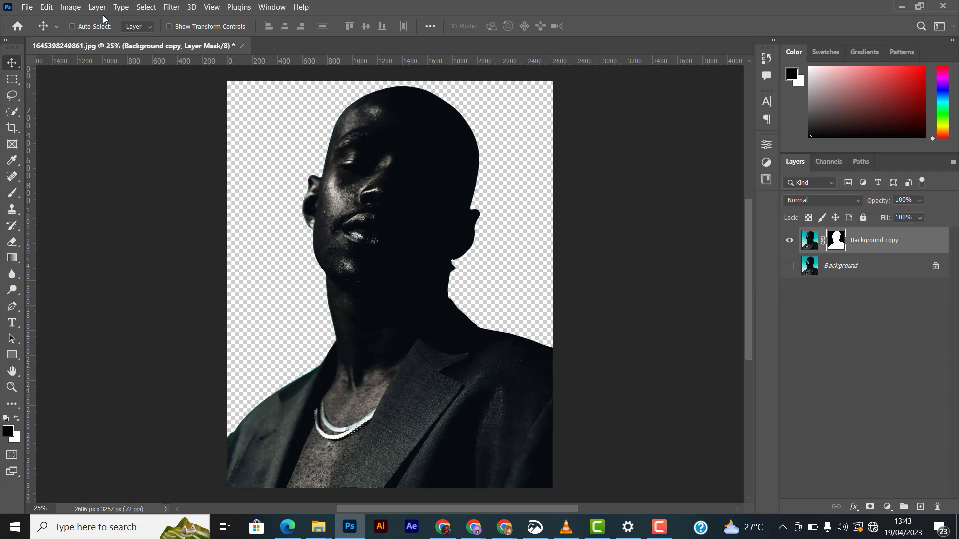
- Create a new document from the custom 2400 x 3000 px, 300 ppcm preset
key(ctrl+n)
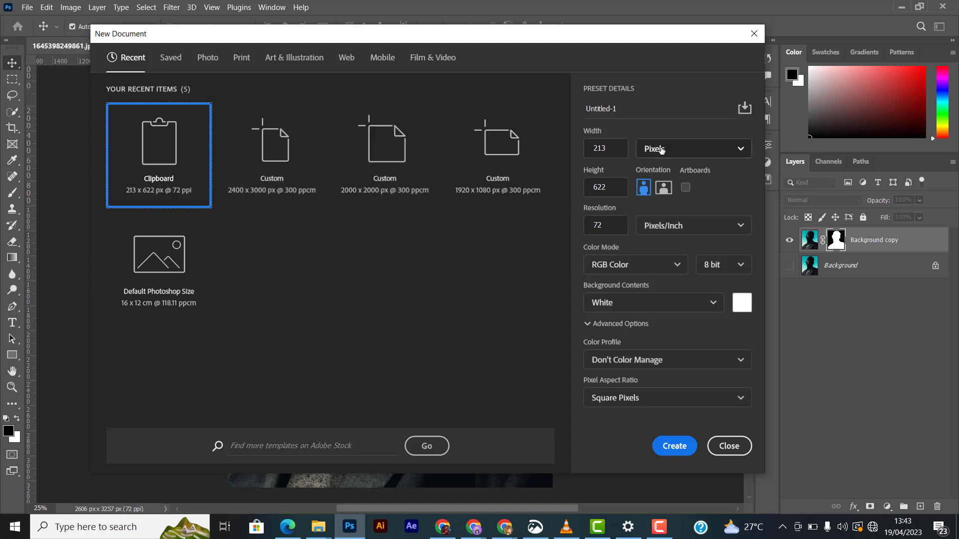
click(279, 172)
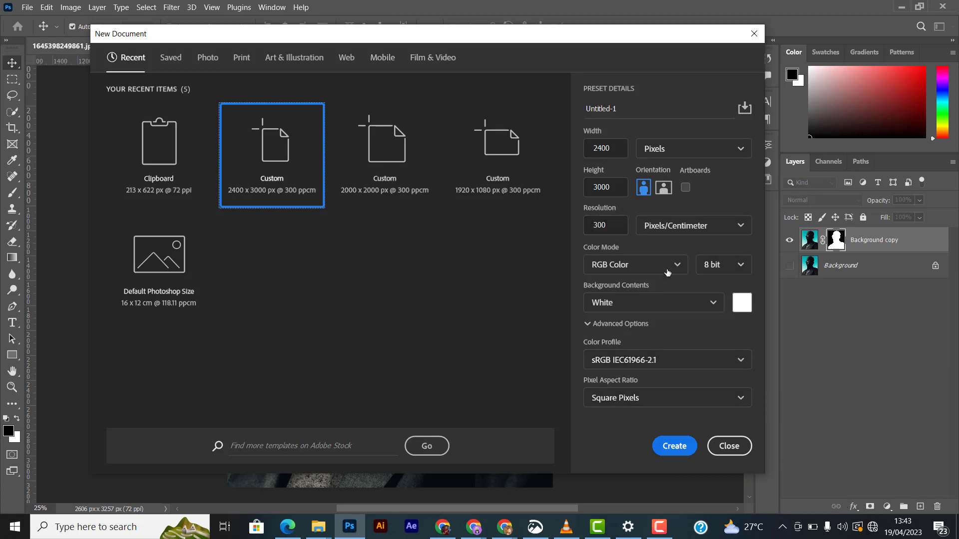
click(674, 446)
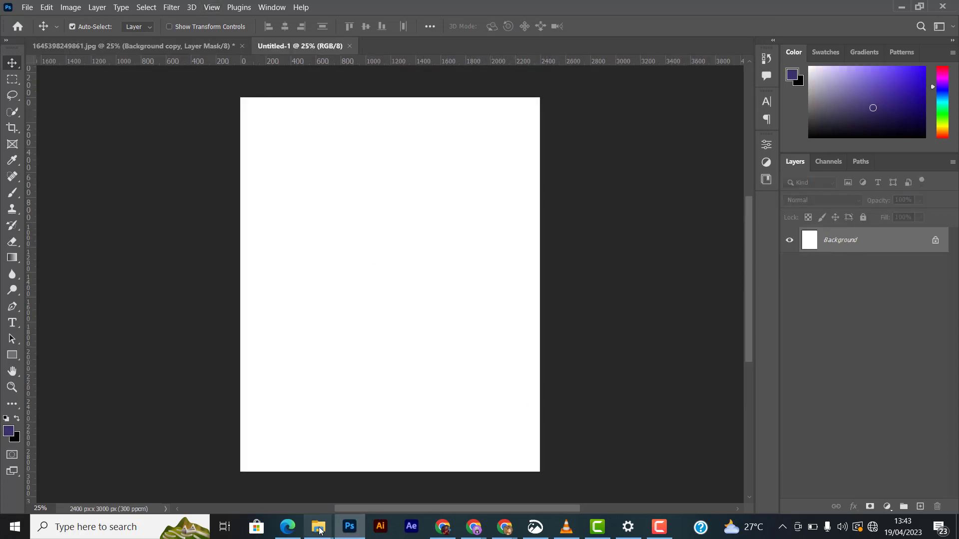
- Place the saved PNG cutout into the new document from the file explorer
mouse_move(320, 535)
click(225, 458)
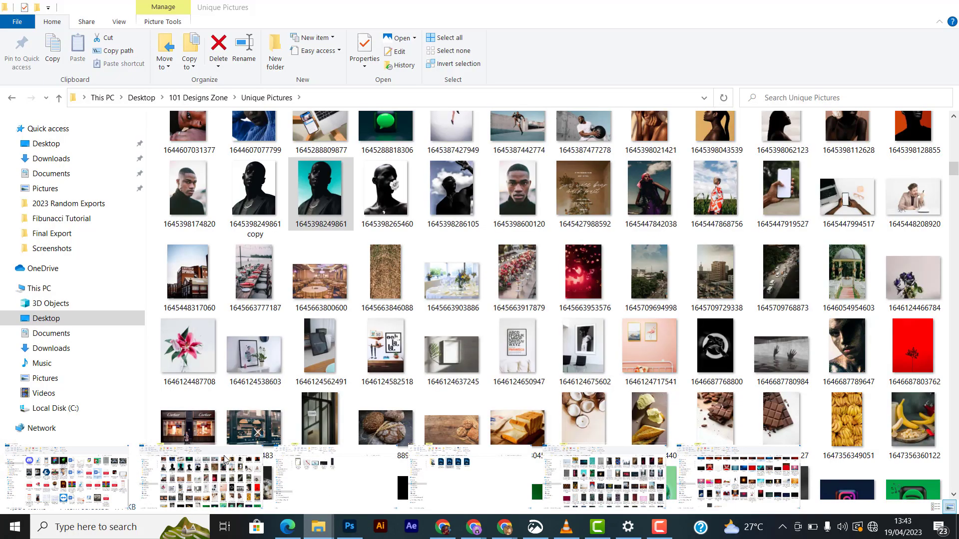
drag(264, 192, 372, 396)
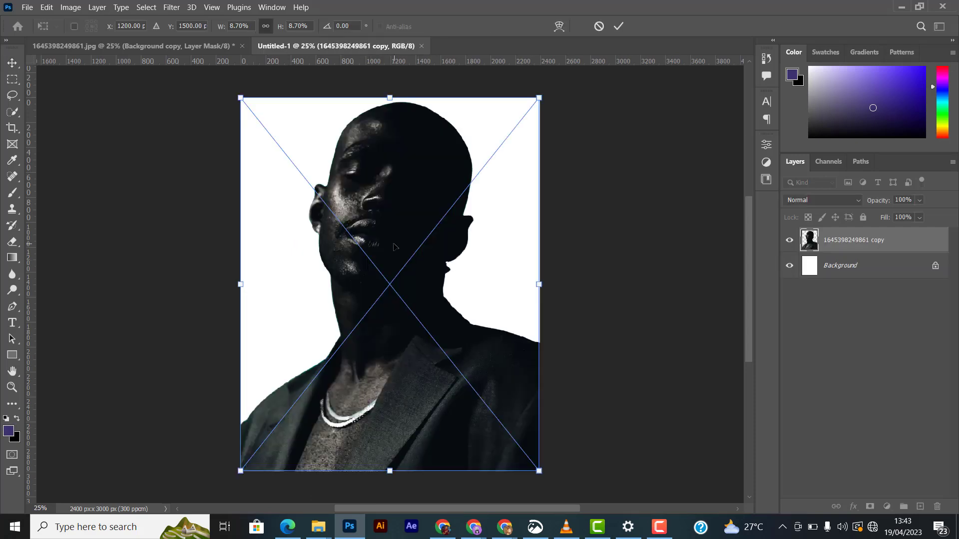
- Move the placed cutout down so its top sits slightly below the canvas edge, at about Y 1668 px
drag(389, 96, 395, 99)
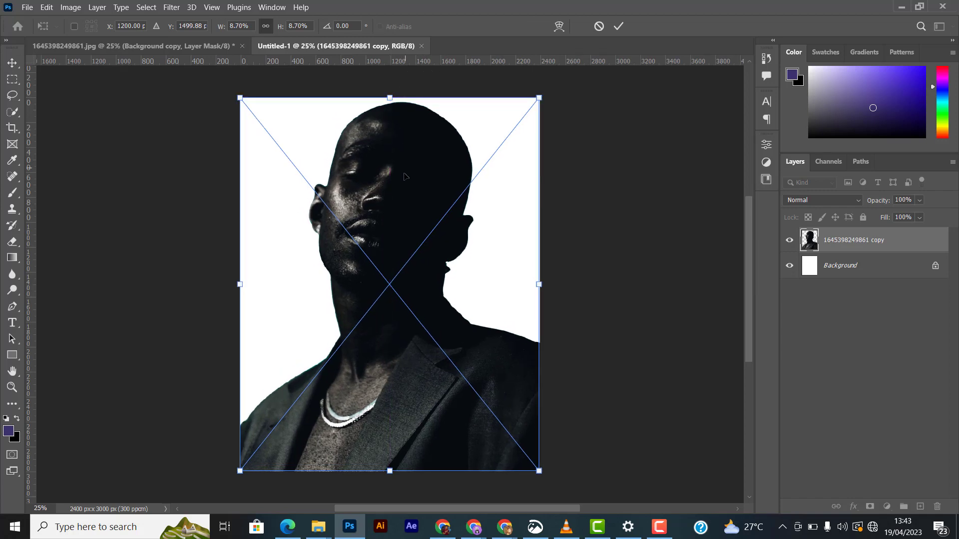
drag(404, 181, 403, 199)
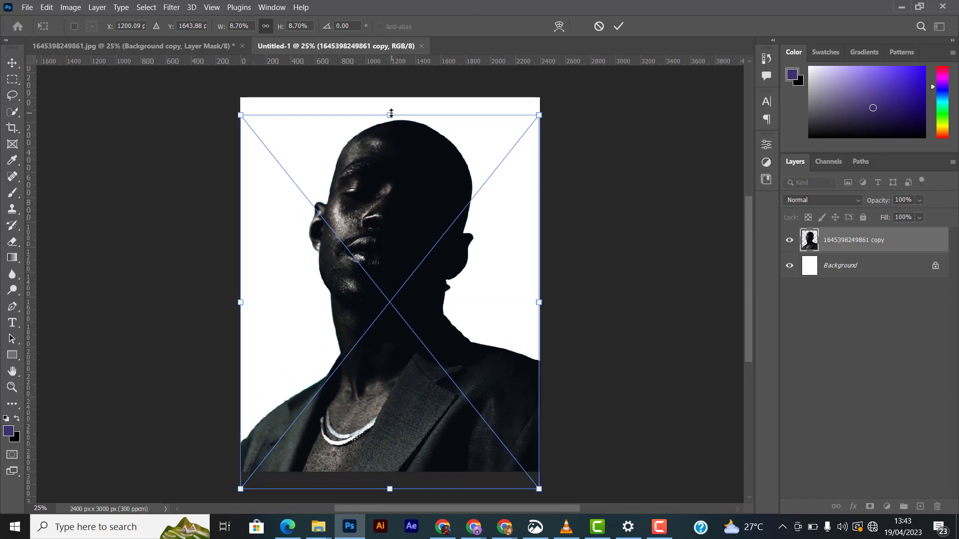
key(Up)
key(Up)
key(Up)
key(Up)
key(Up)
key(Up)
key(Up)
key(Up)
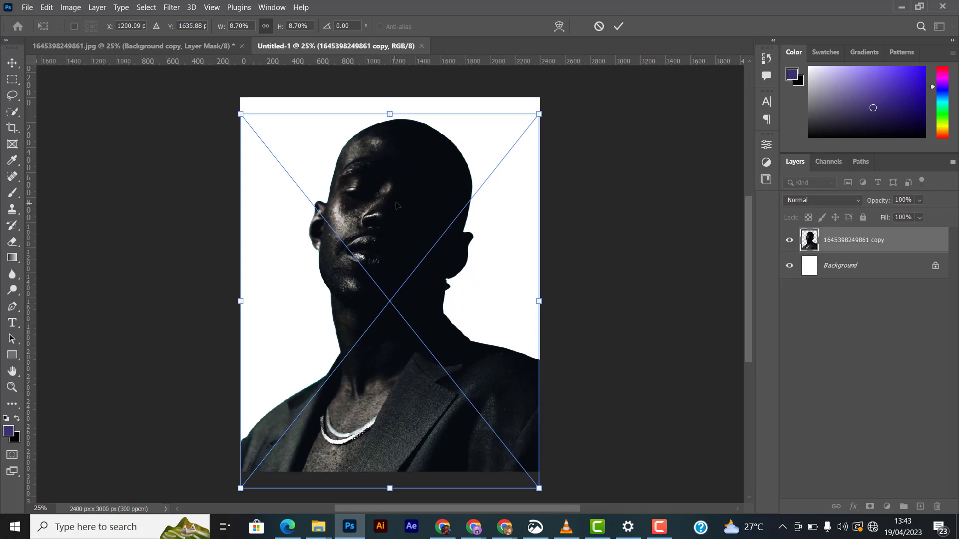
mouse_move(395, 205)
mouse_down()
mouse_move(387, 182)
mouse_move(386, 197)
mouse_up()
key(Down)
key(Down)
key(Down)
key(Down)
key(Down)
key(Down)
key(Down)
key(Down)
key(Down)
key(Down)
key(Down)
key(Down)
key(Down)
key(Down)
key(Down)
key(Down)
key(Down)
key(Down)
key(Down)
key(Down)
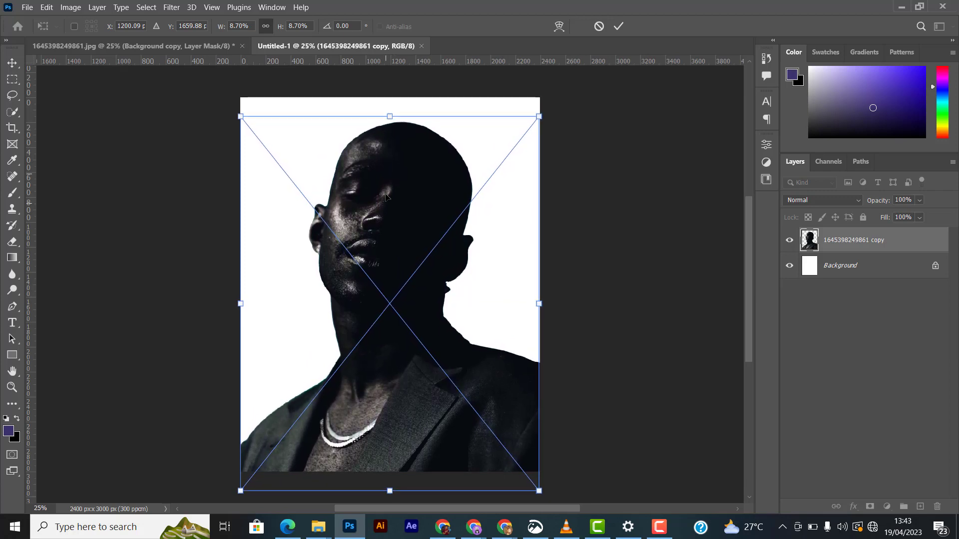
key(Down)
key(Down)
key(Down)
key(Down)
key(Down)
key(Down)
key(Down)
key(Down)
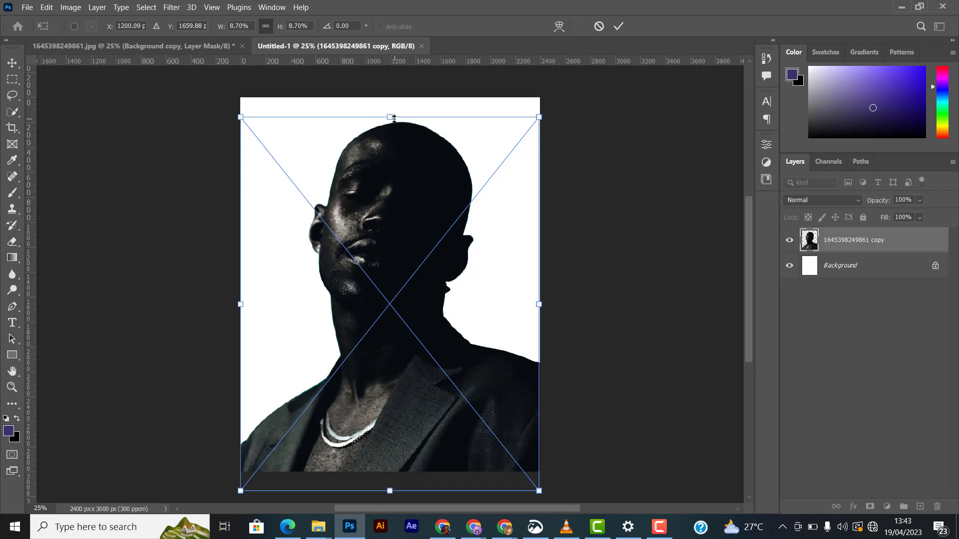
key(Up)
key(Up)
key(Up)
key(Up)
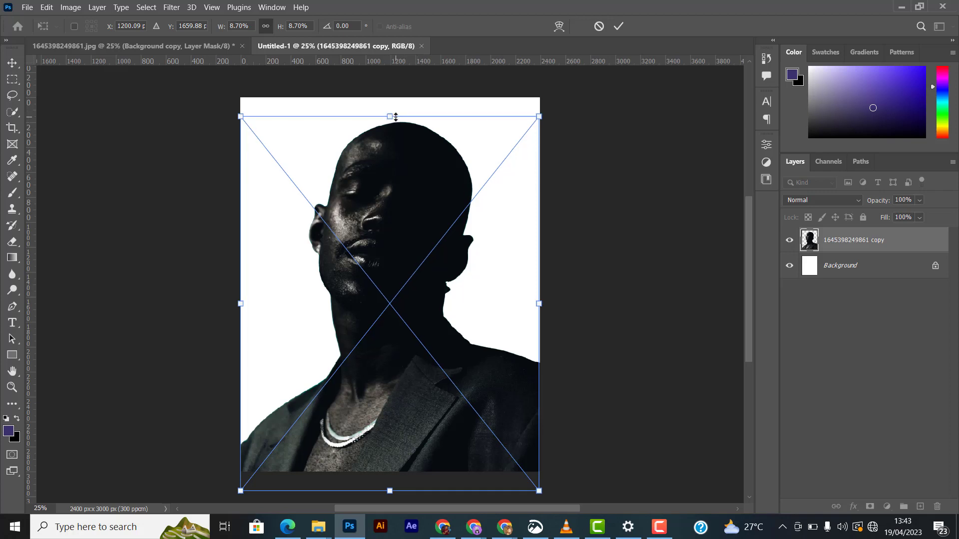
key(Down)
key(Down)
key(Down)
key(Down)
key(Down)
key(Down)
key(Down)
key(Down)
key(Down)
key(Down)
key(Down)
key(Down)
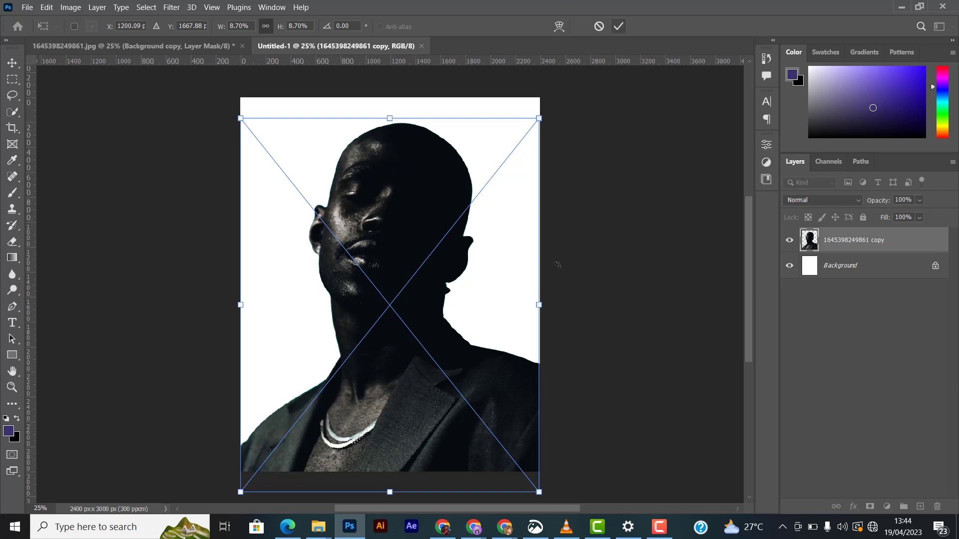
- Enlarge the placed cutout slightly to 8.73% and commit the placement
drag(538, 118, 540, 117)
key(Down)
key(Down)
key(Down)
key(Down)
key(Down)
key(Down)
key(Down)
key(Down)
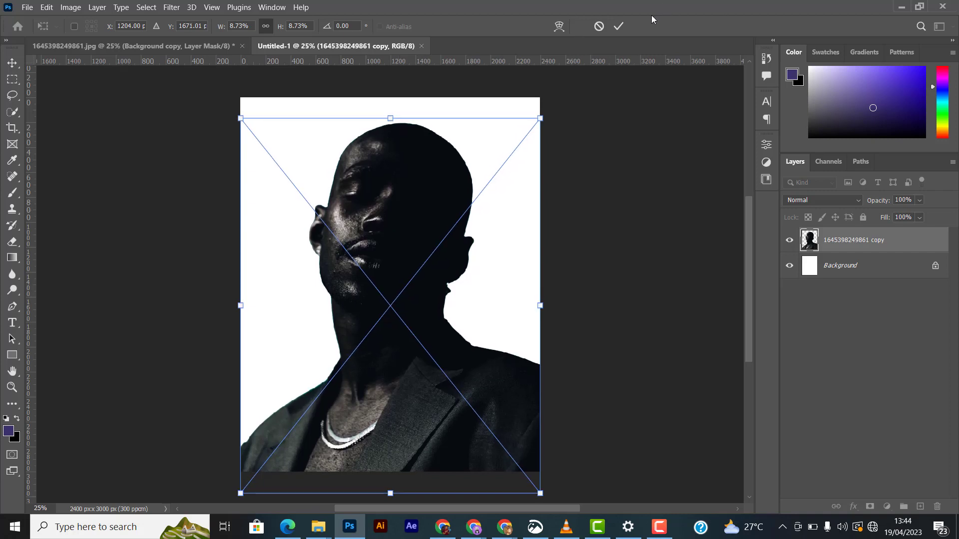
key(Return)
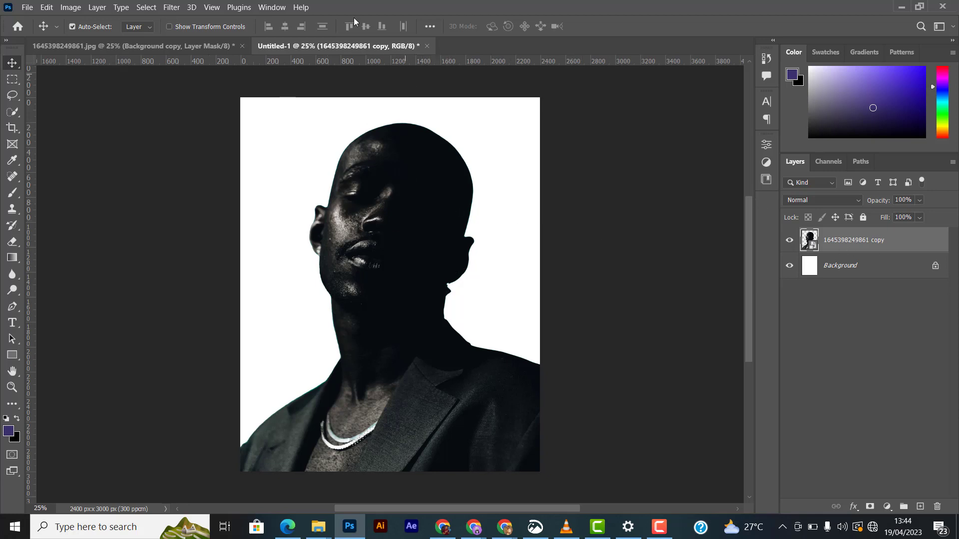
- Open the Camera Raw Filter on the cutout layer and set Temperature to -1 and Tint to +9
click(172, 7)
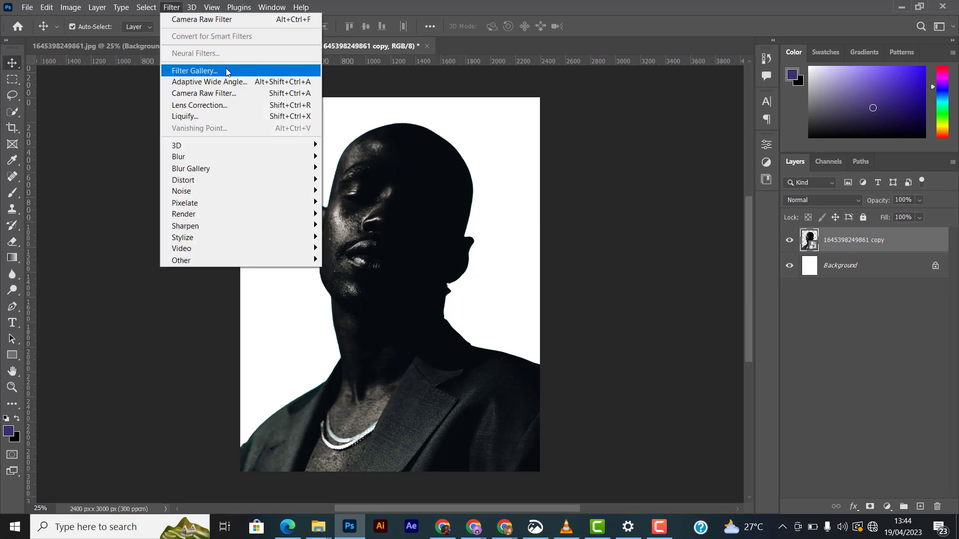
click(204, 95)
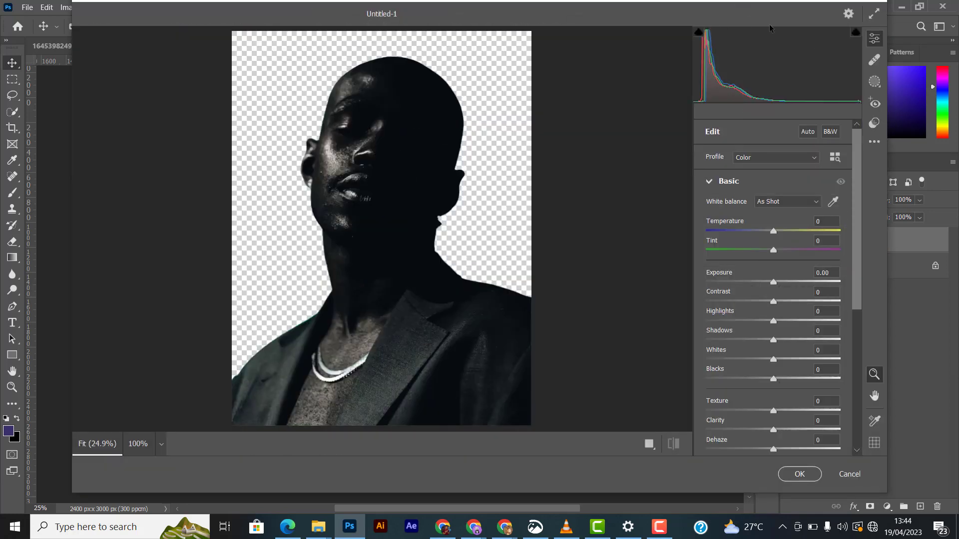
drag(774, 251, 783, 250)
click(775, 229)
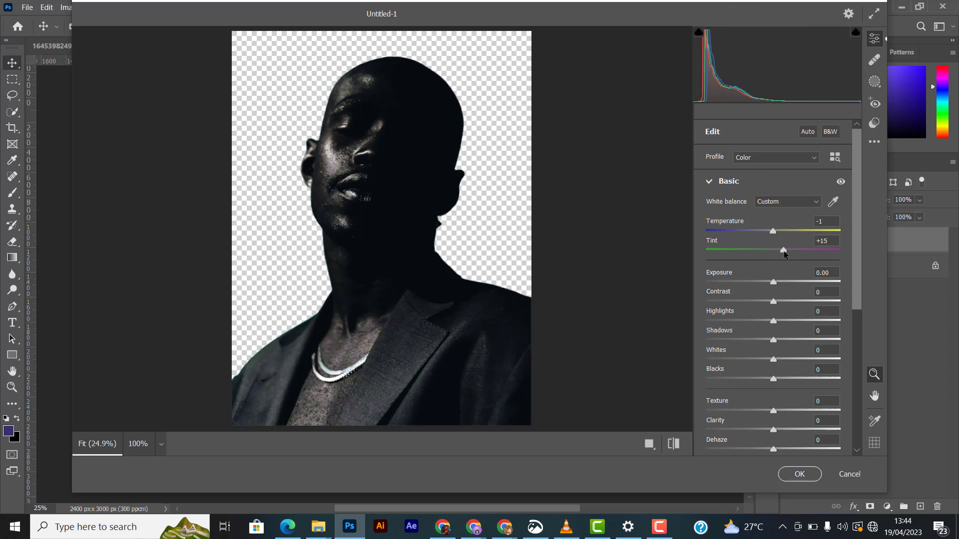
drag(784, 255, 780, 253)
- Set Exposure +0.40, Contrast +11, Highlights -13, Shadows +10, Whites +4 and Clarity +11, then apply the filter
drag(773, 301, 778, 282)
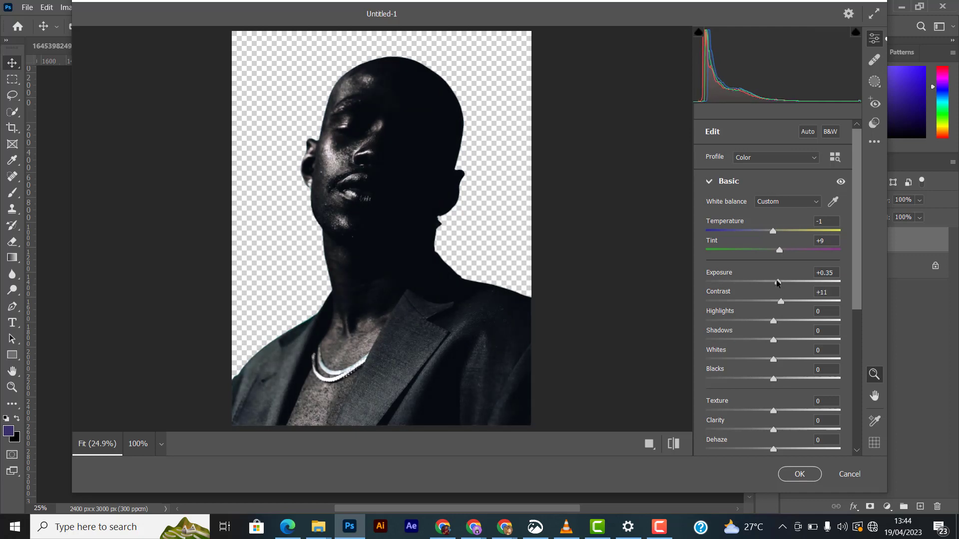
drag(773, 321, 779, 359)
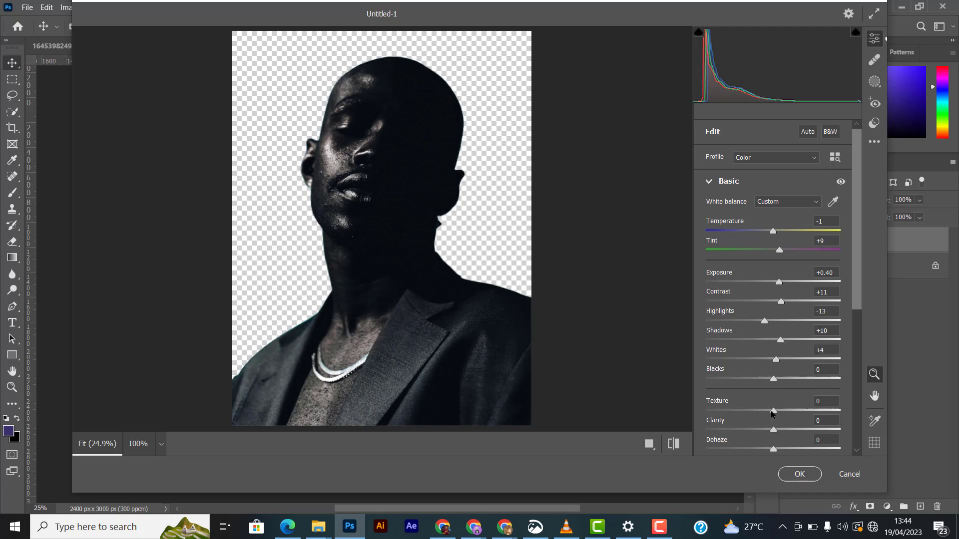
drag(774, 431, 782, 430)
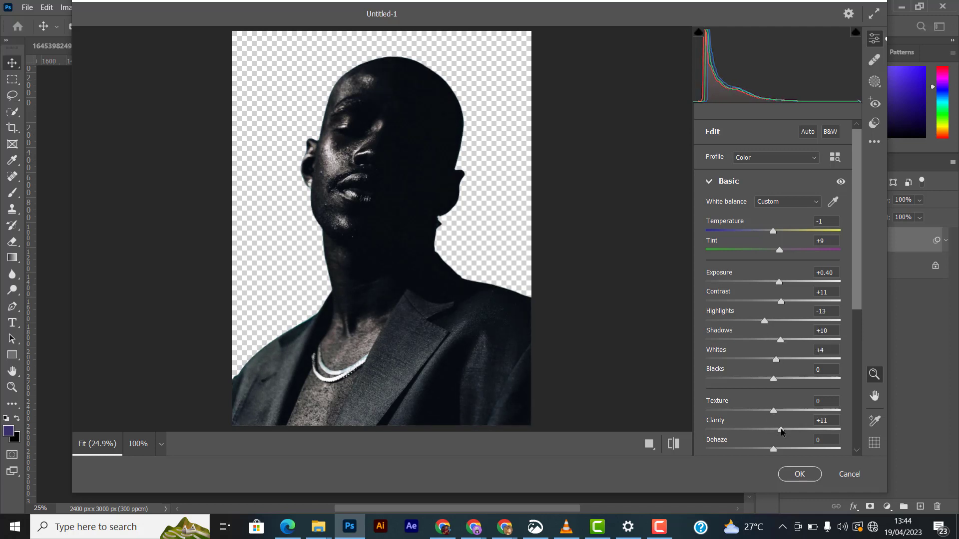
click(794, 474)
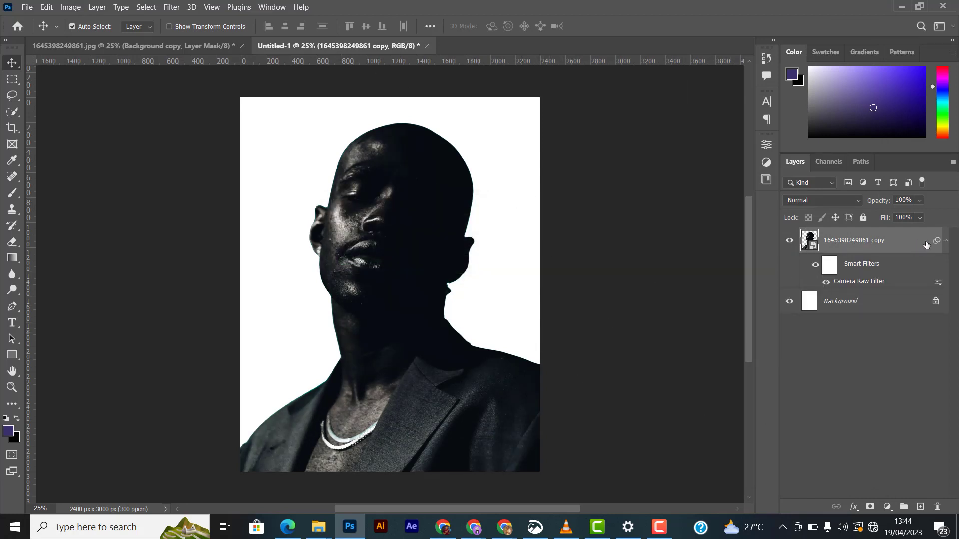
- Add a Solid Color fill layer above the background, set to near-white f6f6f6
click(946, 247)
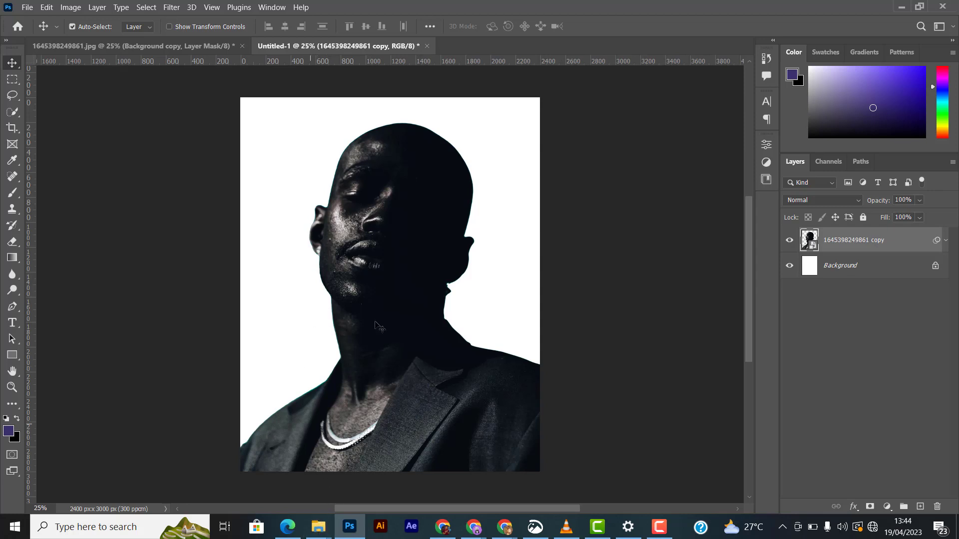
click(869, 262)
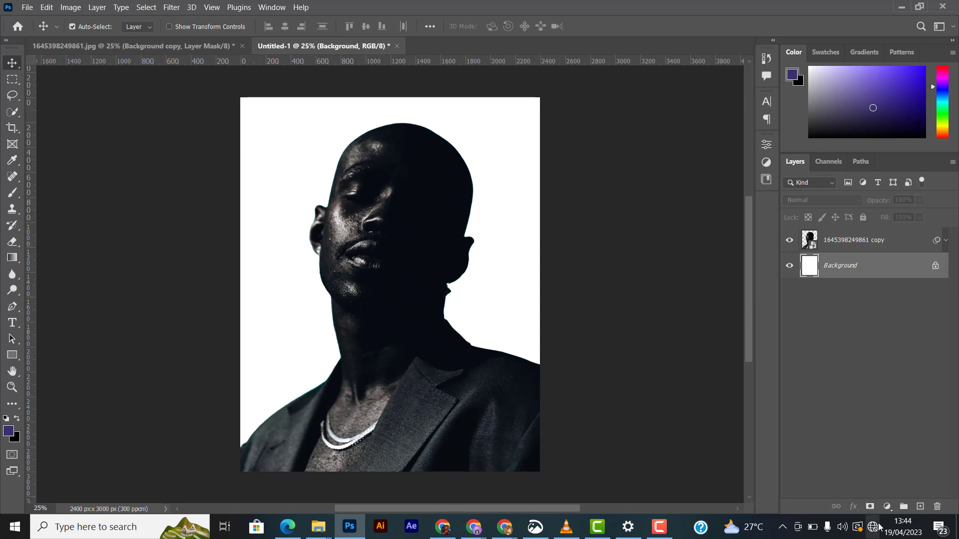
click(888, 507)
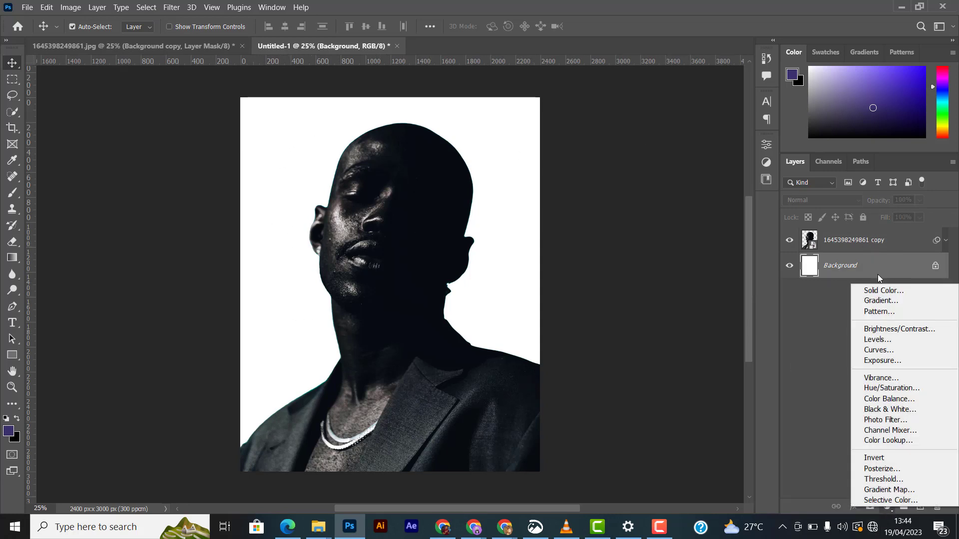
click(882, 291)
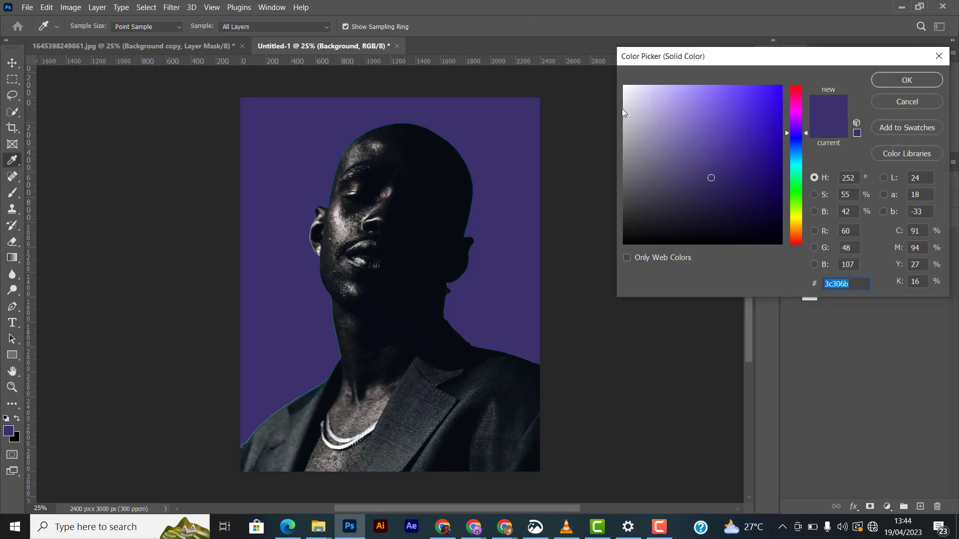
mouse_move(621, 103)
mouse_down()
mouse_move(616, 92)
mouse_move(625, 89)
mouse_up()
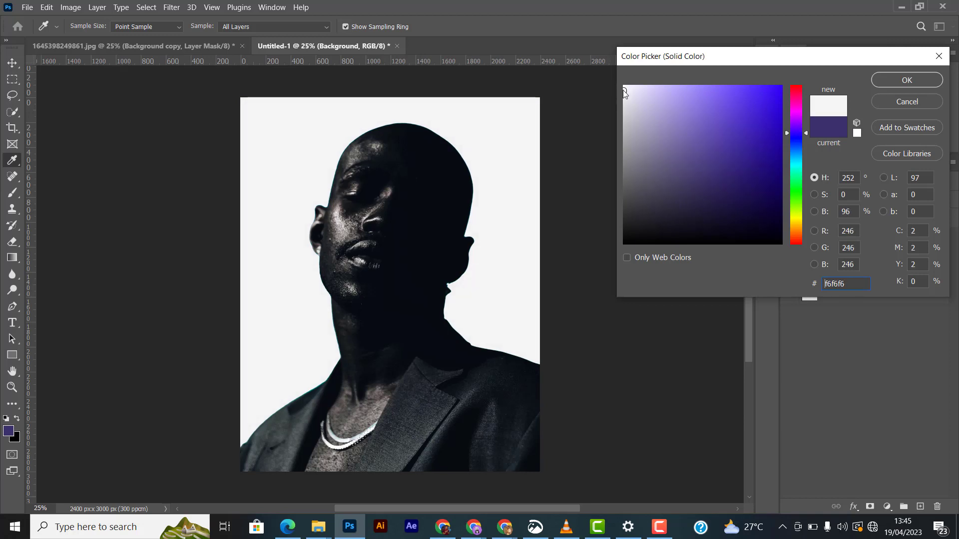
click(926, 83)
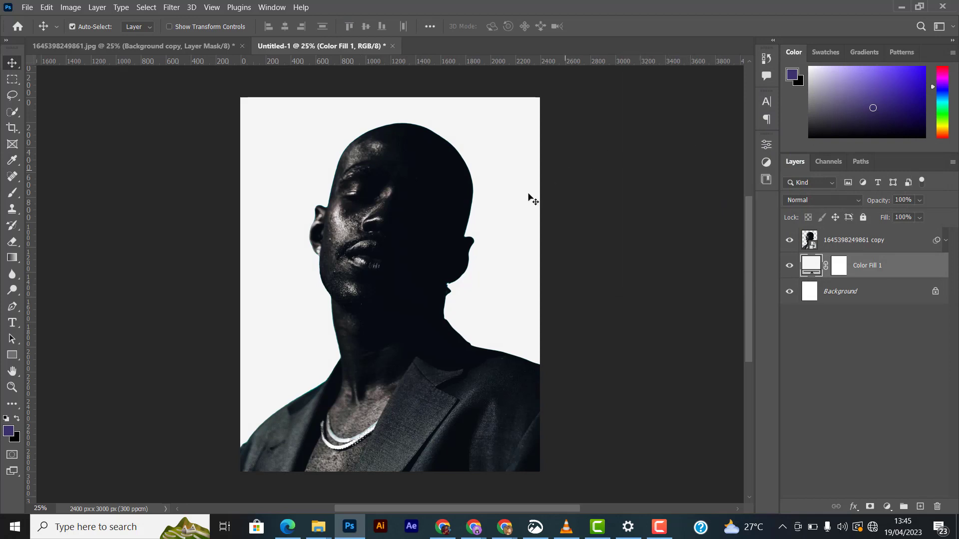
- Toggle the color fill layer's visibility on and off to compare it with the plain background
click(789, 267)
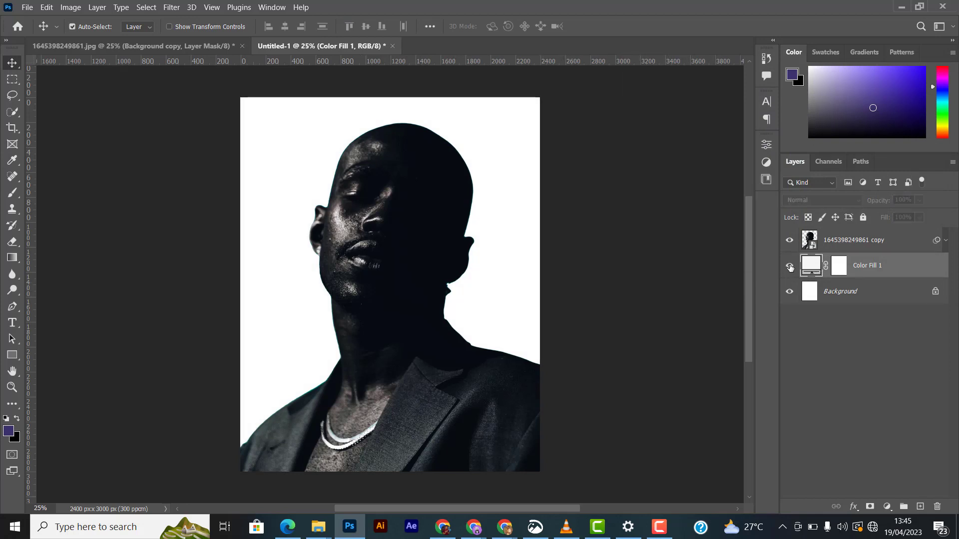
click(790, 267)
click(790, 267)
click(790, 268)
click(789, 267)
click(790, 267)
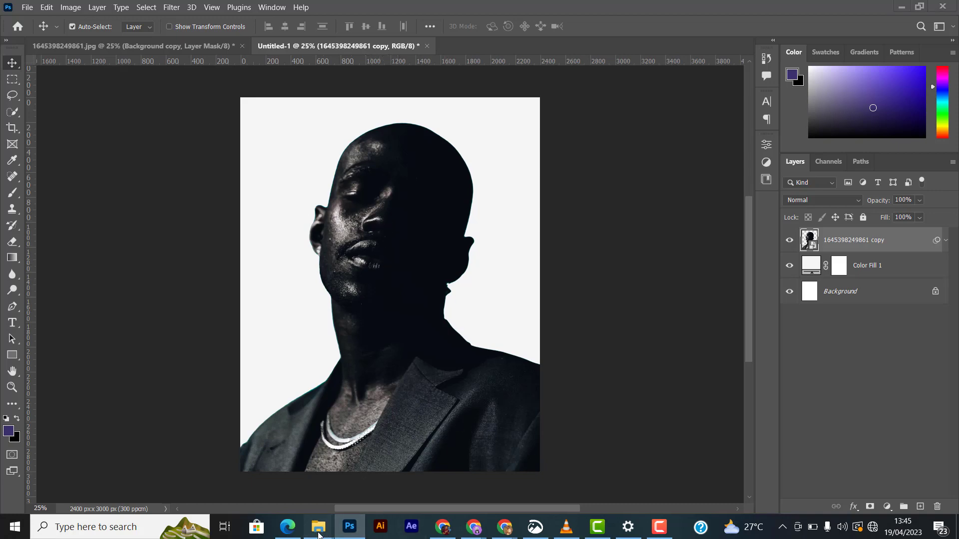
- Drag the snowy city street photo from the New HD Backgrounds folder into the document
mouse_move(318, 527)
click(601, 465)
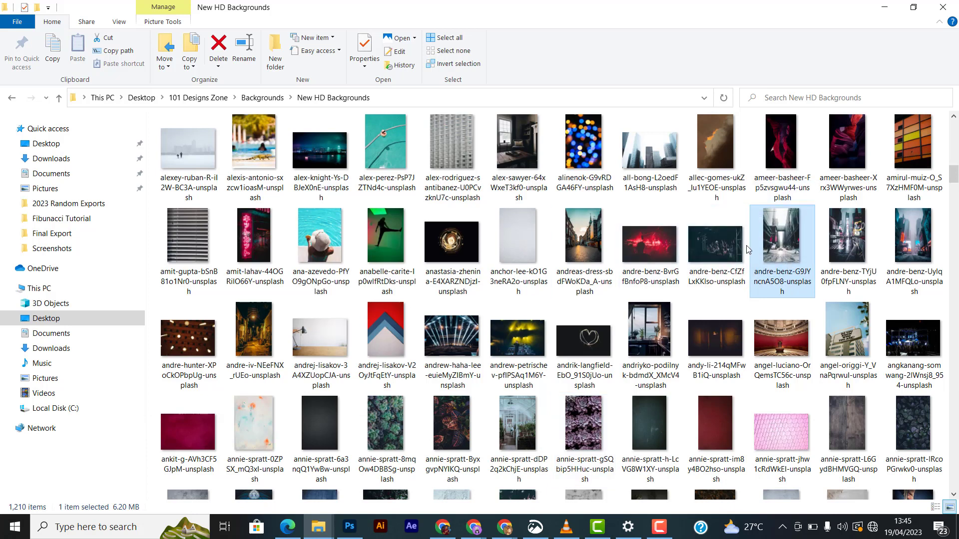
drag(769, 246, 355, 360)
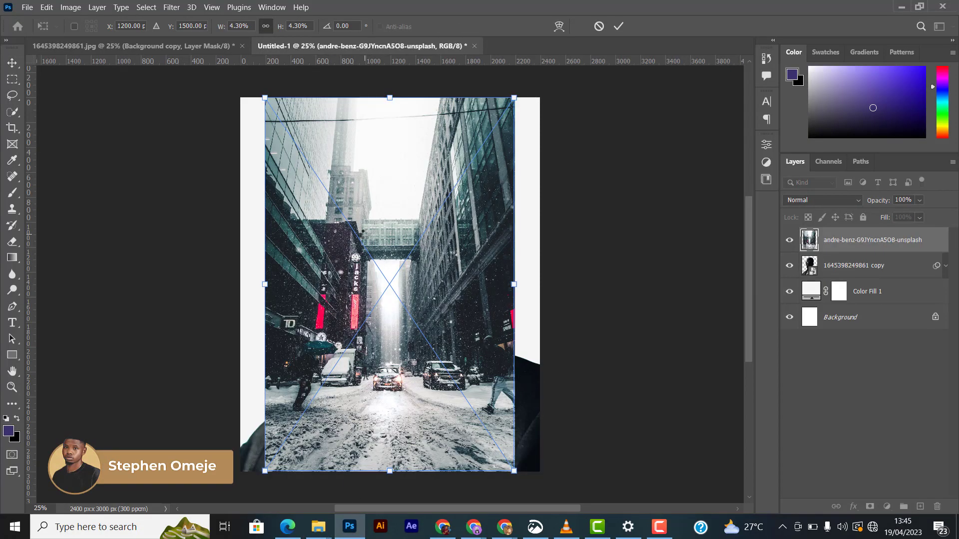
- Scale the city photo up to 5.31%, nudge it to about Y 1706 px, and commit the placement
key(ctrl+minus)
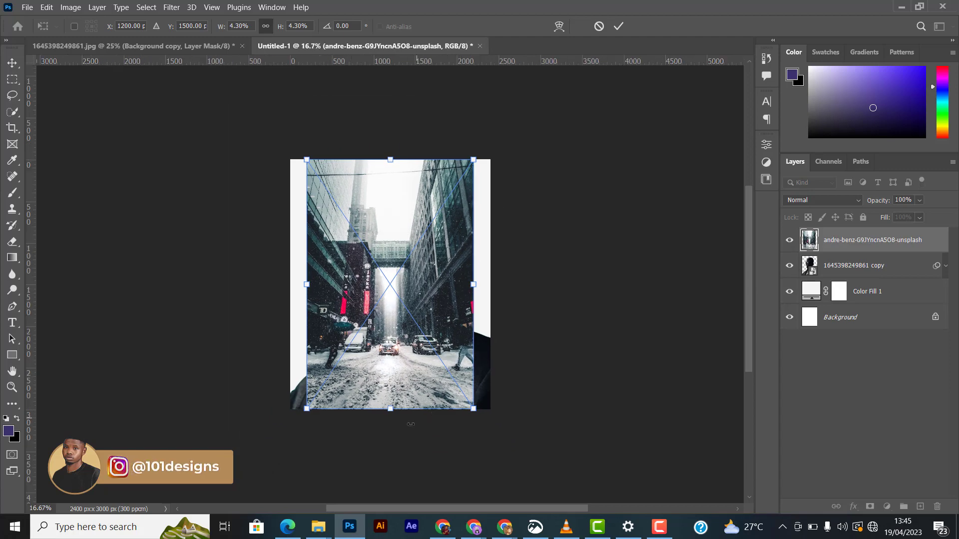
drag(392, 411, 396, 465)
key(Up)
key(Up)
key(Up)
key(Up)
key(Up)
key(Up)
key(Up)
key(Up)
key(Up)
key(Up)
key(Up)
key(Up)
key(Up)
key(Up)
key(Up)
key(Up)
key(Up)
key(Up)
key(Up)
key(Up)
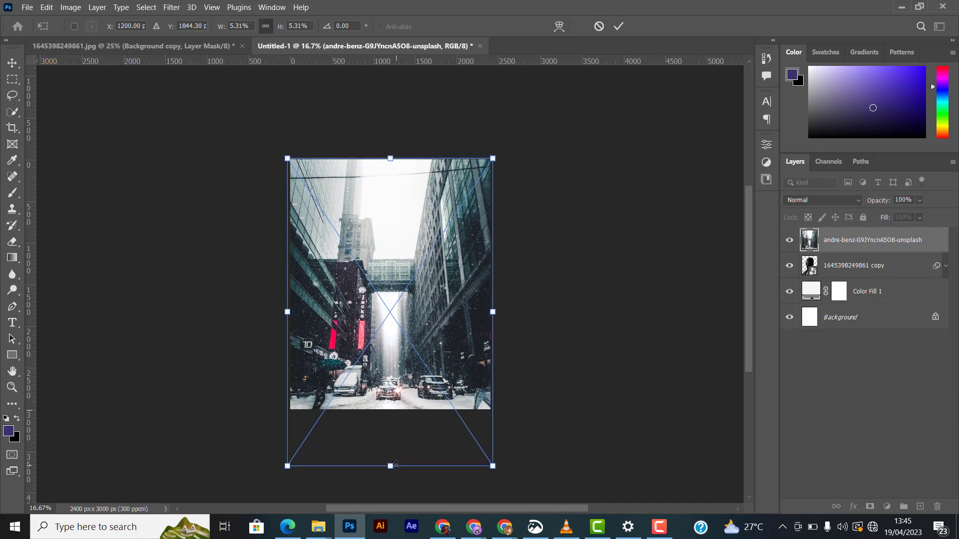
key(Up)
key(Up)
key(Up)
key(Up)
key(Up)
key(Up)
key(Up)
key(Up)
key(Up)
key(Up)
key(Up)
key(Up)
key(Up)
key(Up)
key(Up)
key(Up)
key(Up)
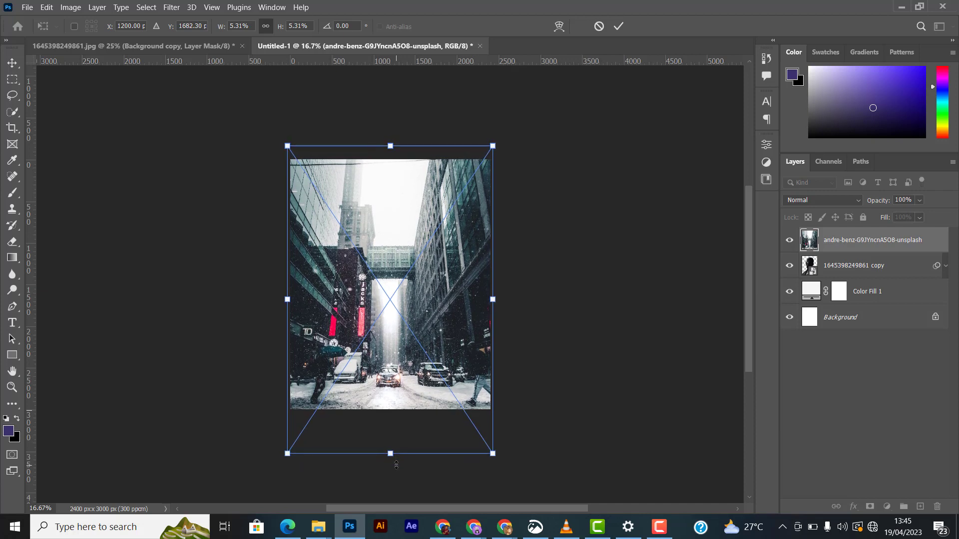
key(Down)
key(Down)
key(Down)
key(Down)
key(Down)
key(Down)
key(Down)
key(Down)
key(Down)
key(Down)
key(Down)
key(Down)
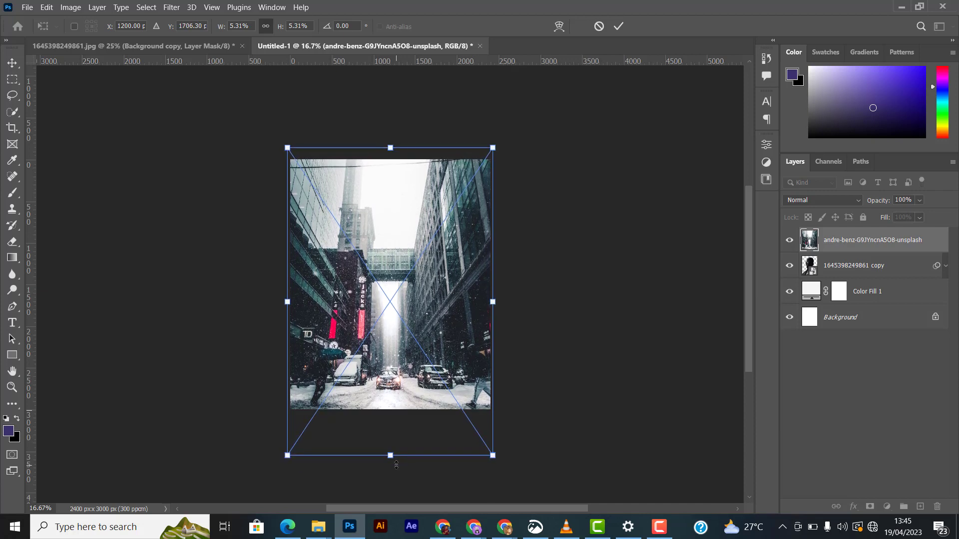
click(619, 26)
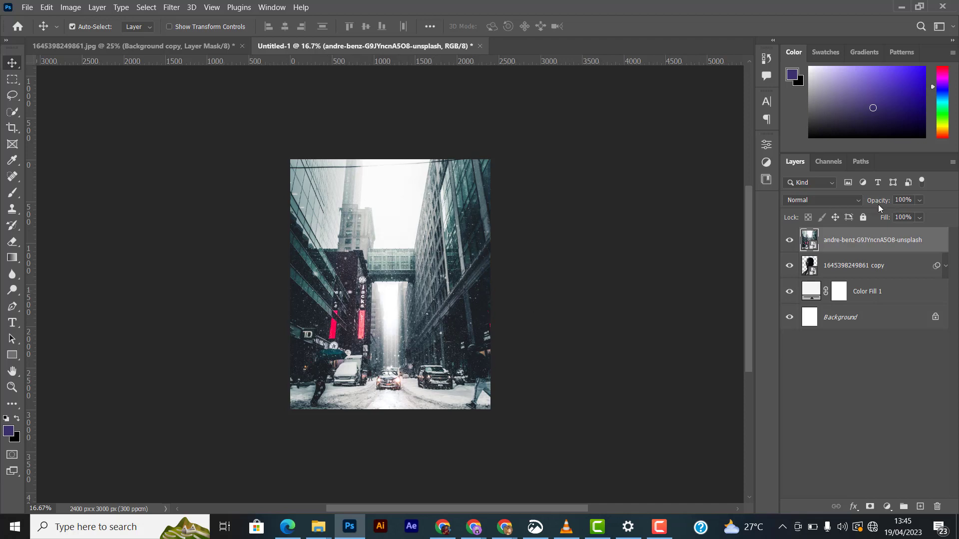
- Set the city photo layer's blend mode to Lighten
click(837, 199)
click(837, 199)
click(834, 198)
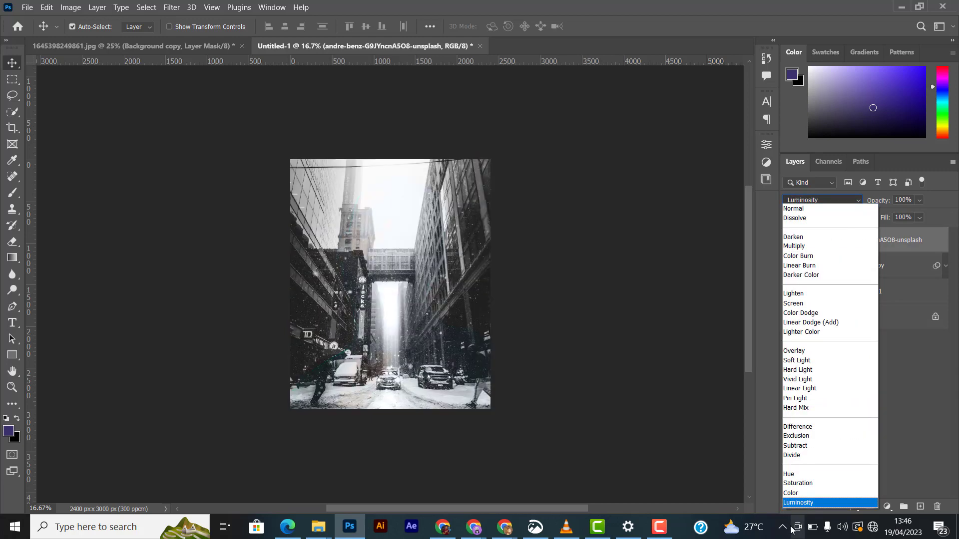
click(805, 296)
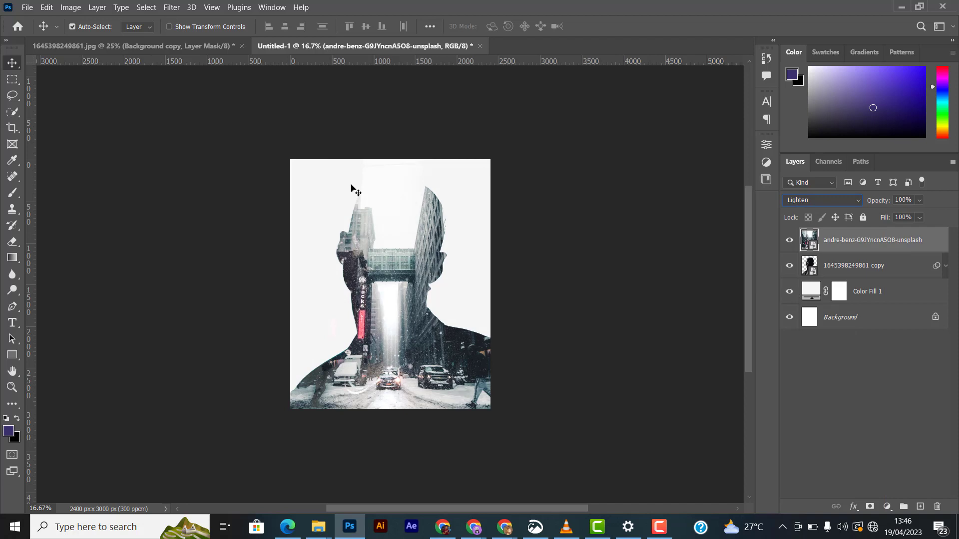
- Stamp all visible layers into a new merged layer at the top of the stack
key(ctrl+plus)
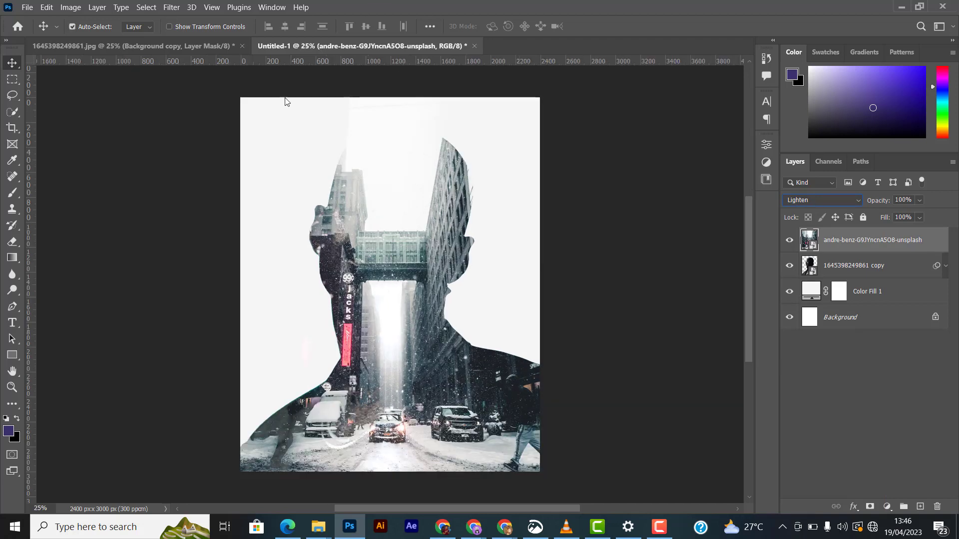
click(842, 273)
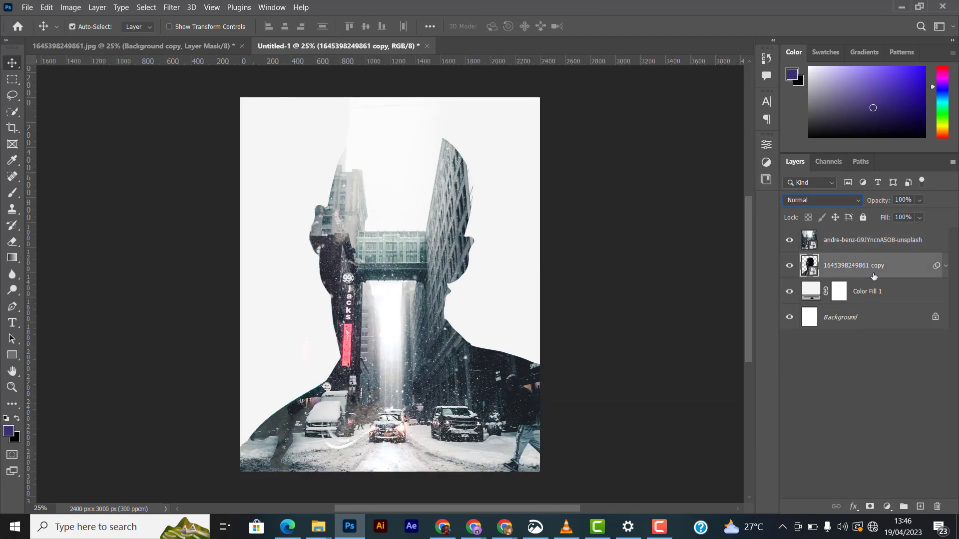
click(878, 246)
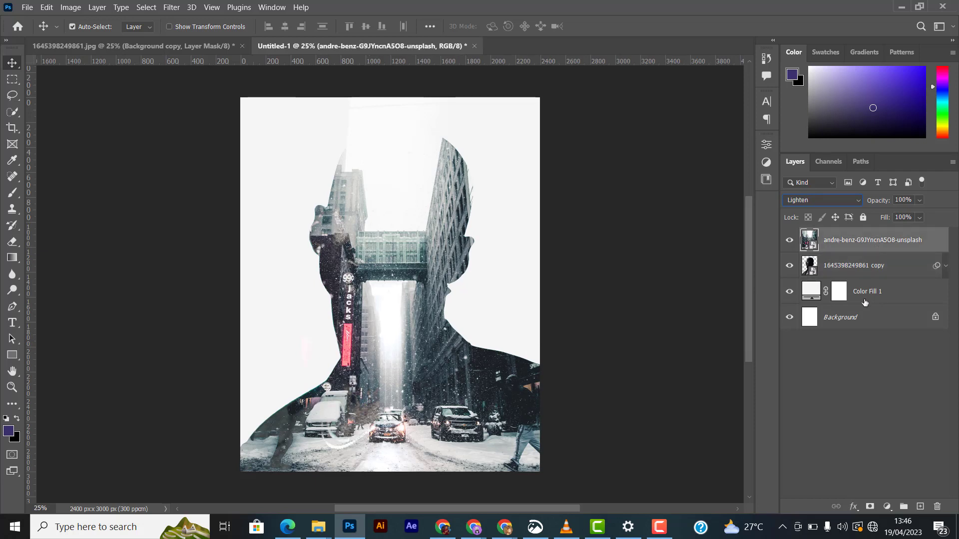
shift+click(876, 291)
click(877, 252)
key(ctrl+shift+alt+e)
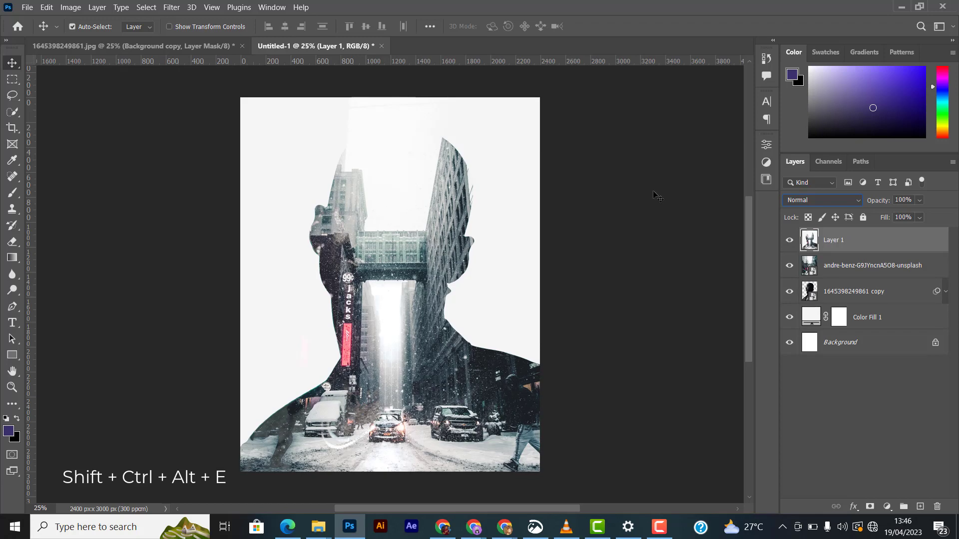
- Convert the merged layer to a smart object
right_click(909, 252)
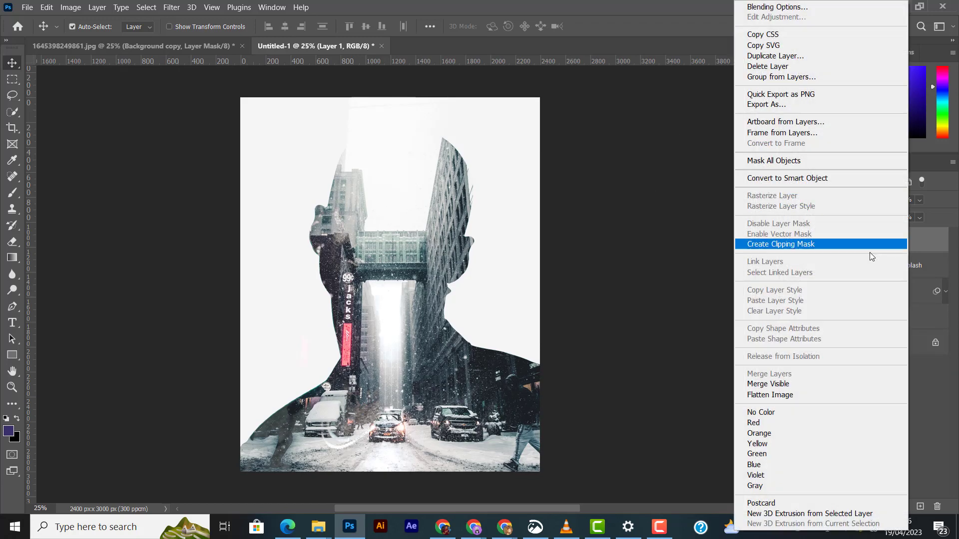
click(794, 179)
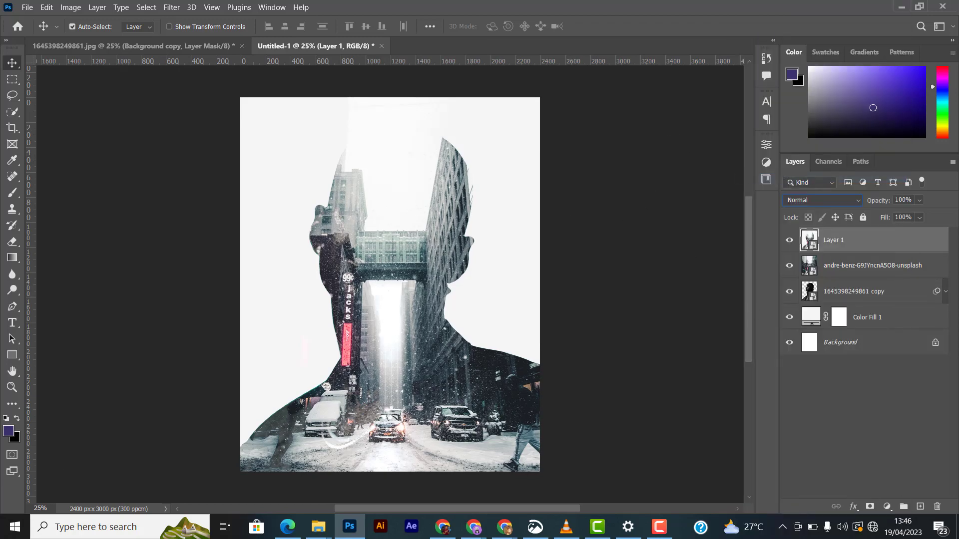
click(172, 7)
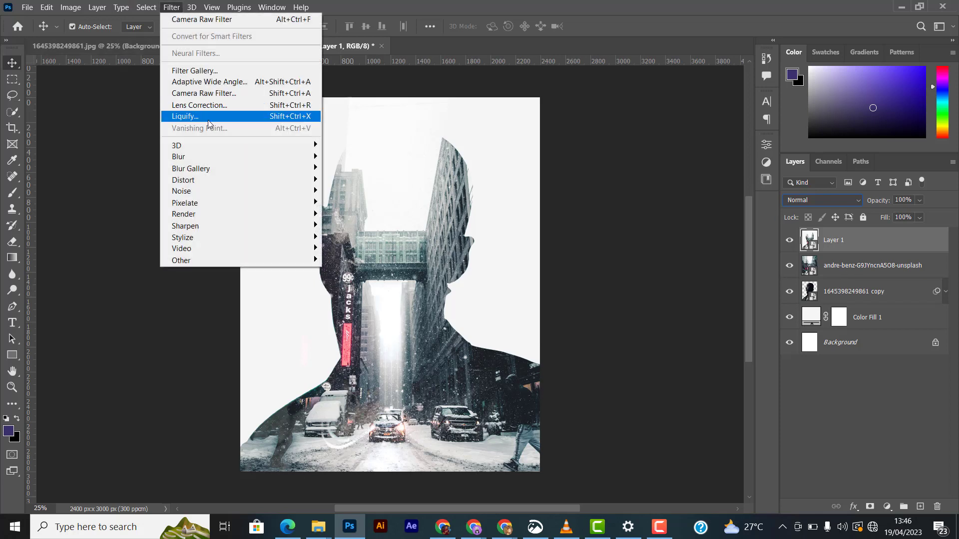
key(Escape)
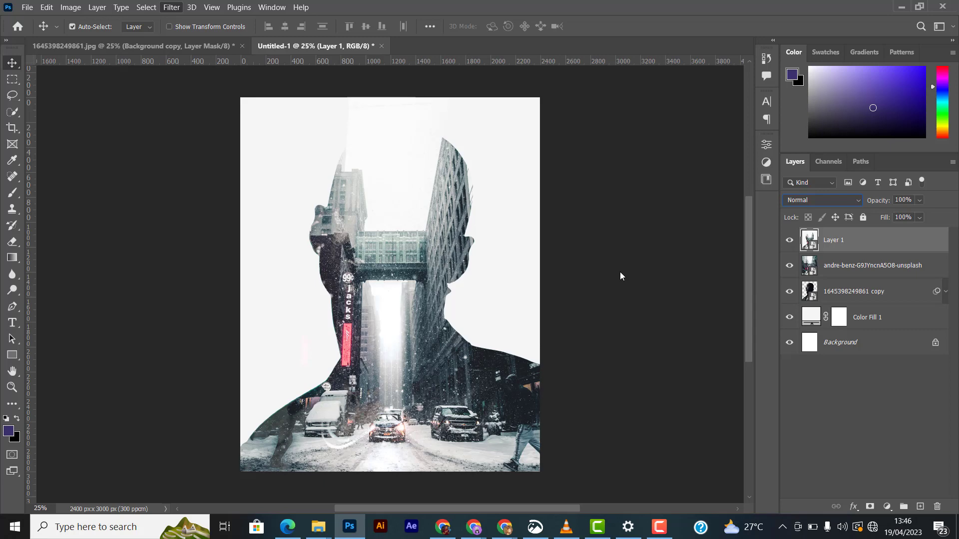
- Apply a Camera Raw Filter to the merged layer: Tint +5, Exposure +0.25, Contrast +20, Highlights -93, Whites +6, Clarity +18, Dehaze +3
key(ctrl+shift+a)
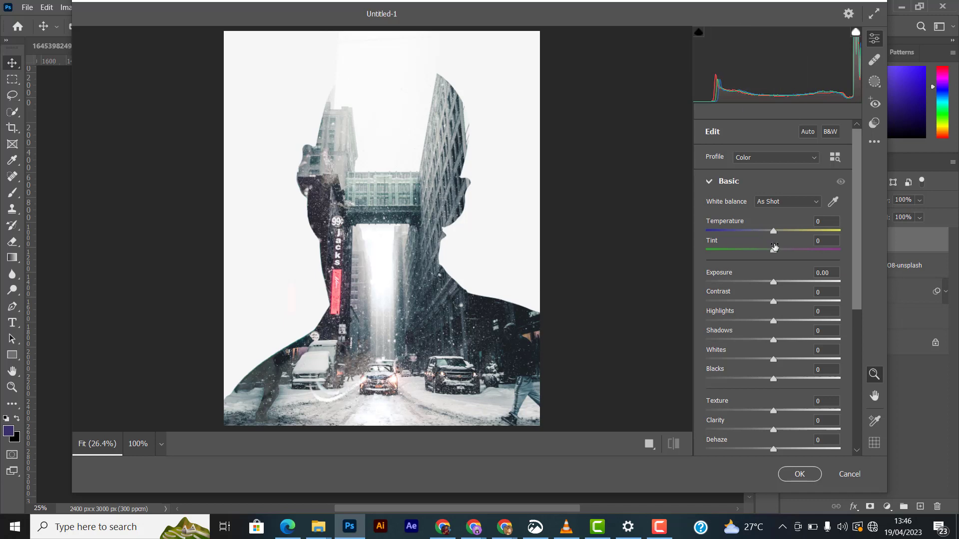
click(776, 251)
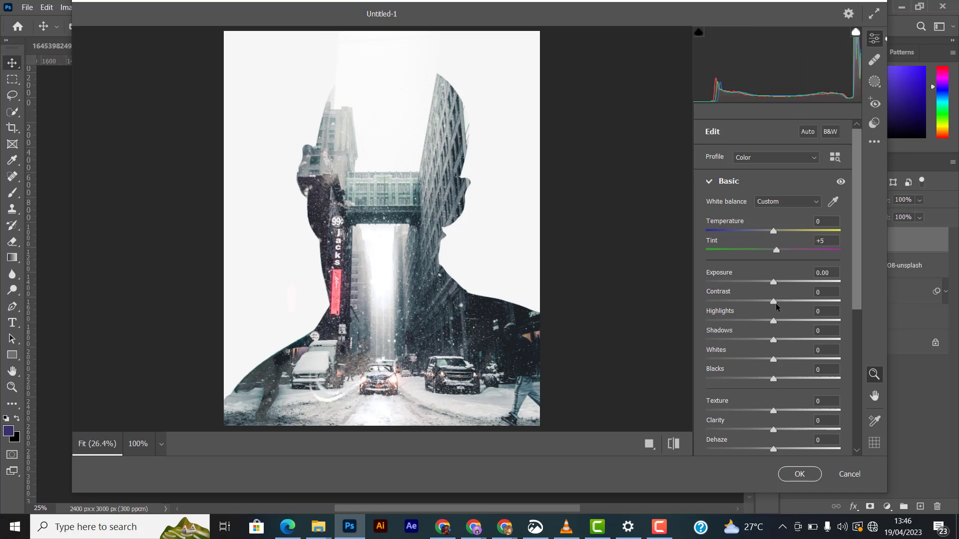
drag(776, 306, 776, 282)
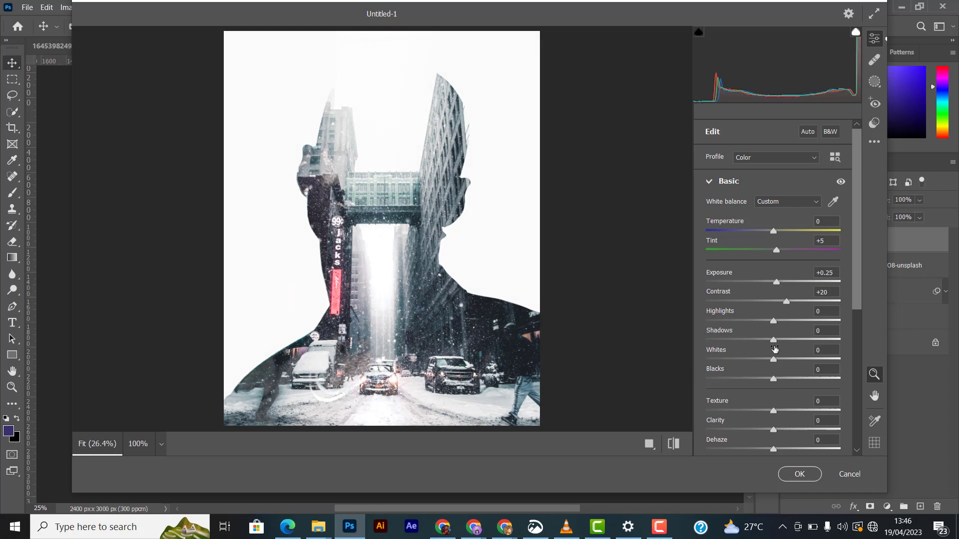
drag(773, 320, 710, 320)
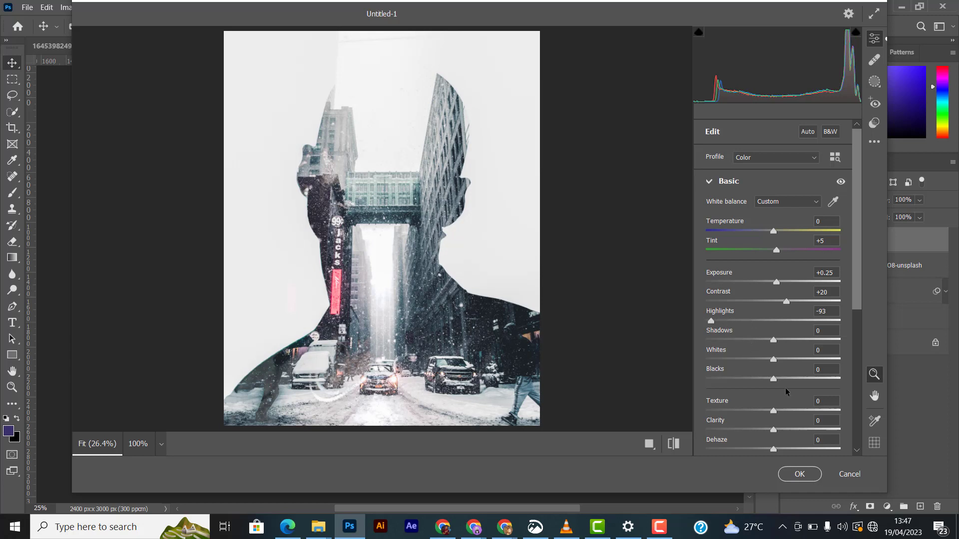
drag(773, 359, 784, 355)
scroll(773, 389, down, 3)
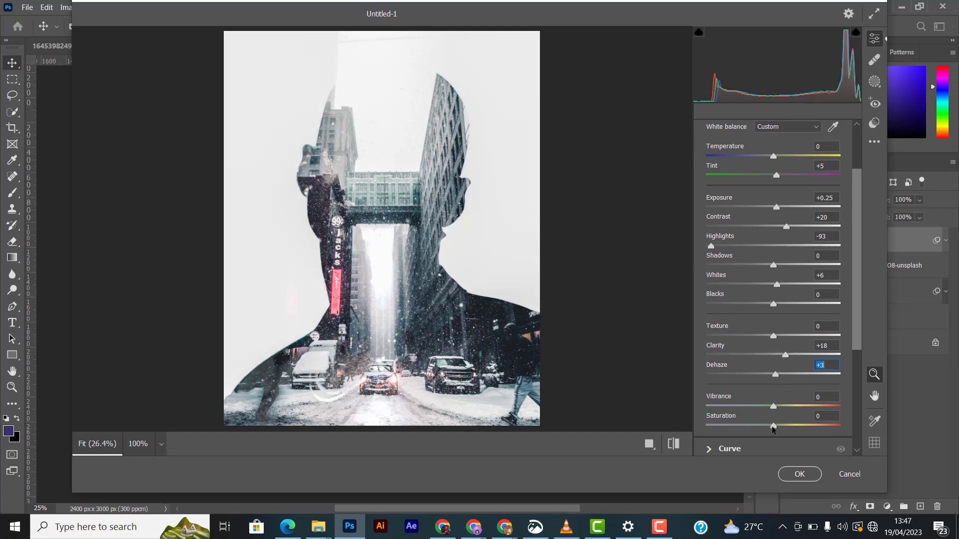
click(799, 474)
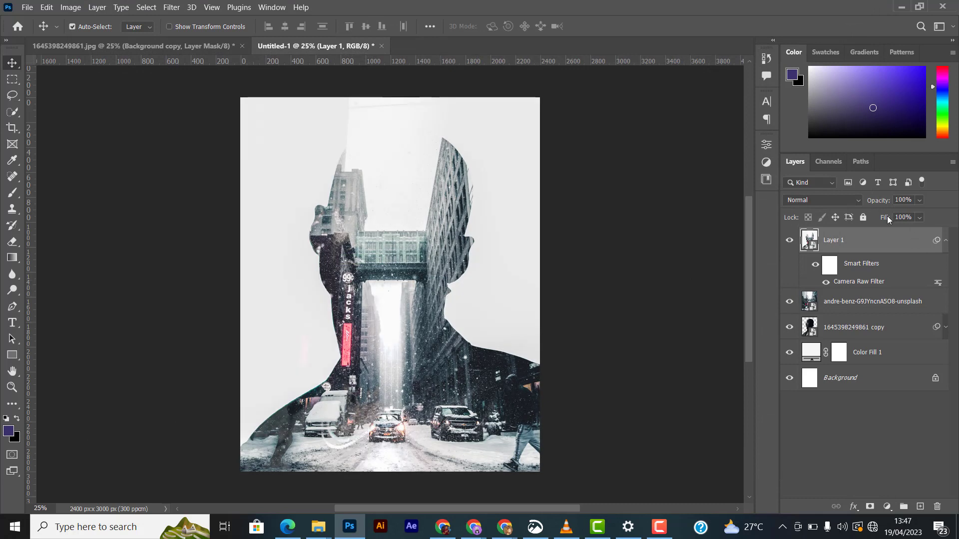
- Toggle the merged layer's visibility to compare before and after, then collapse its smart filter list
click(789, 242)
click(789, 242)
click(789, 243)
click(789, 243)
click(946, 240)
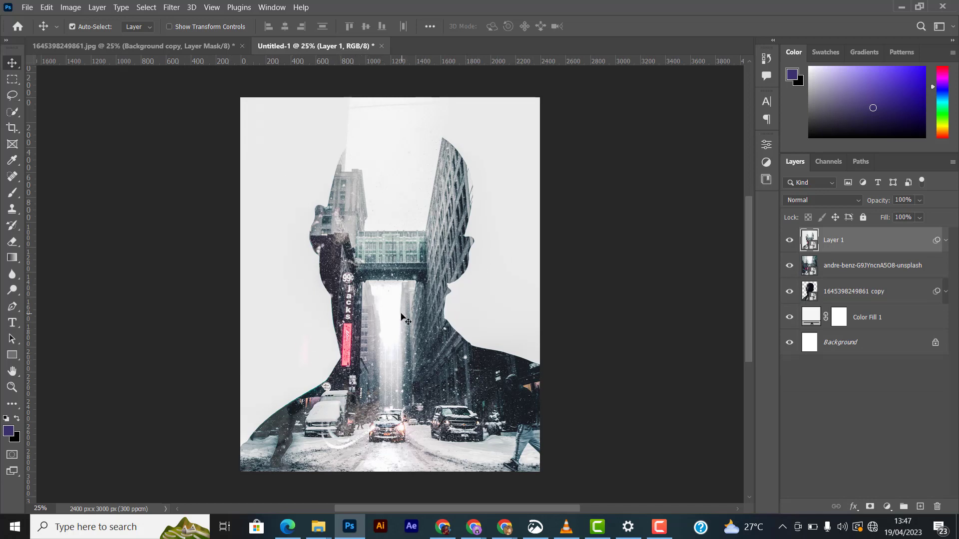
- Switch to File Explorer, open the Premium backgrounds folder and select the 1801 image
click(318, 526)
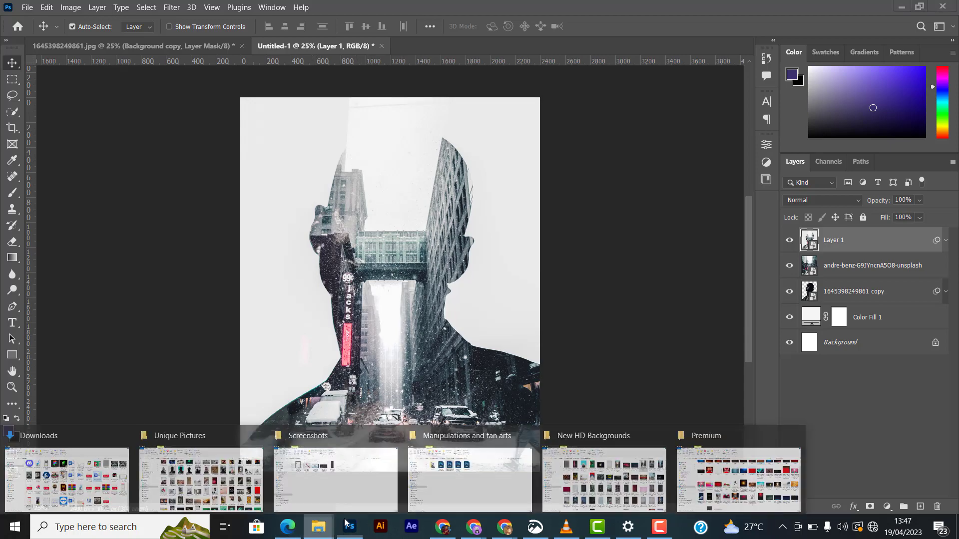
click(606, 469)
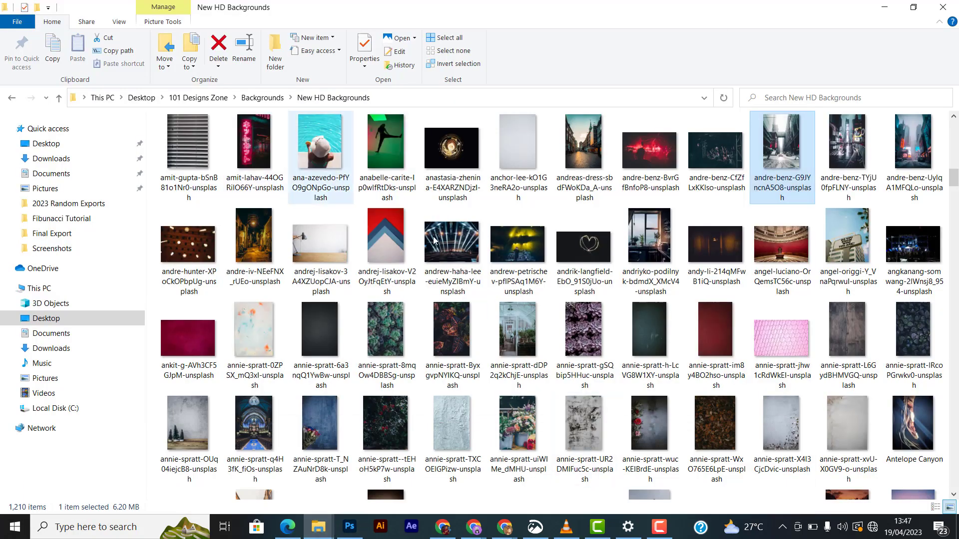
scroll(433, 241, up, 15)
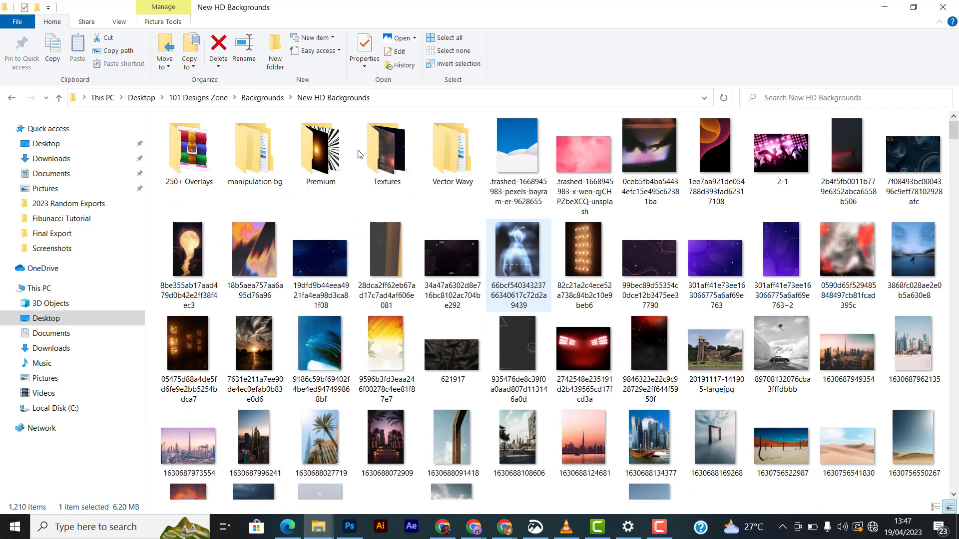
click(317, 146)
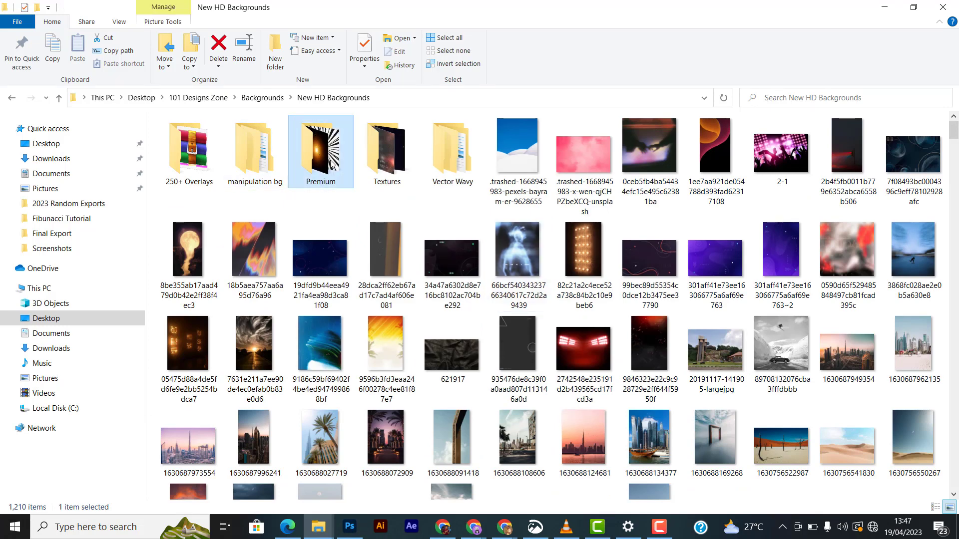
double_click(329, 166)
click(644, 150)
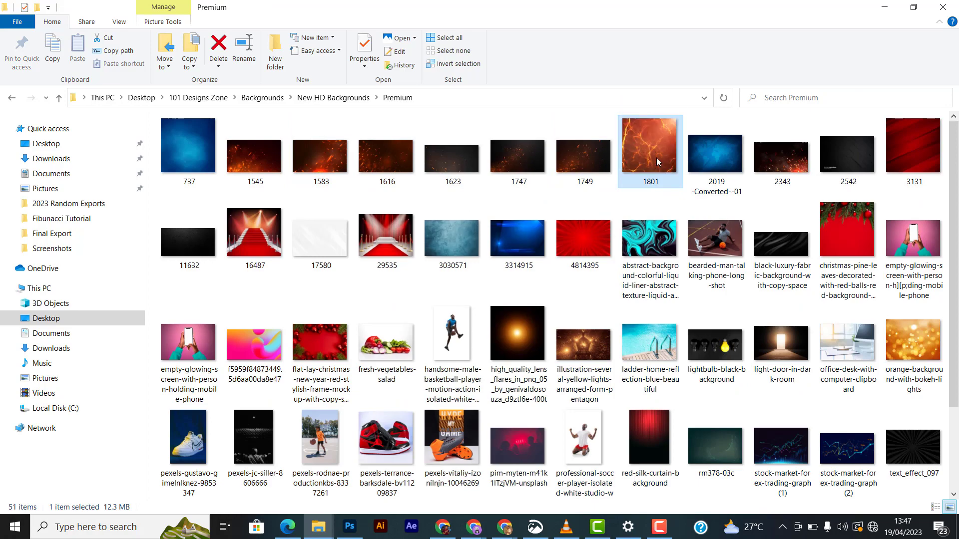
- Drag the 1801 image into the document and scale it to about 6.99%, positioned near Y 1600 px
click(348, 531)
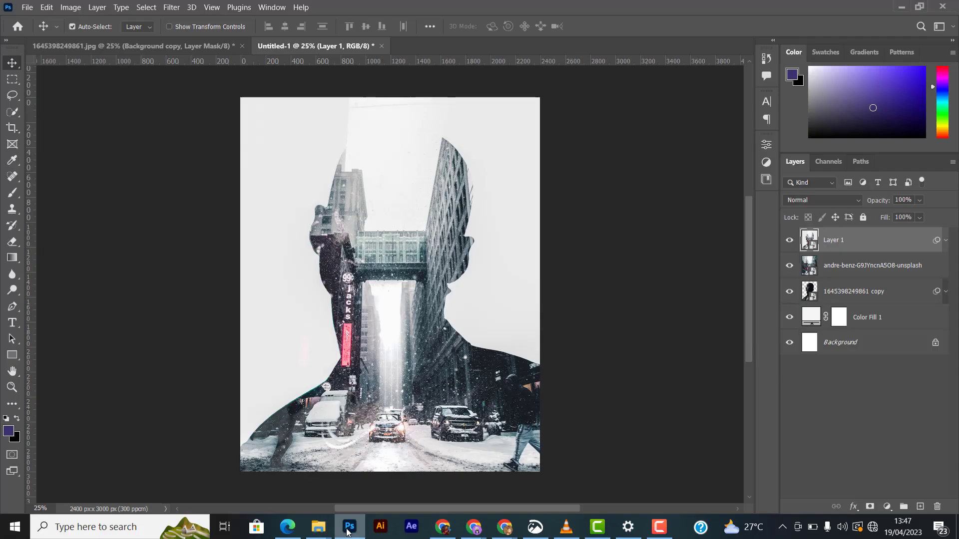
drag(349, 532, 391, 300)
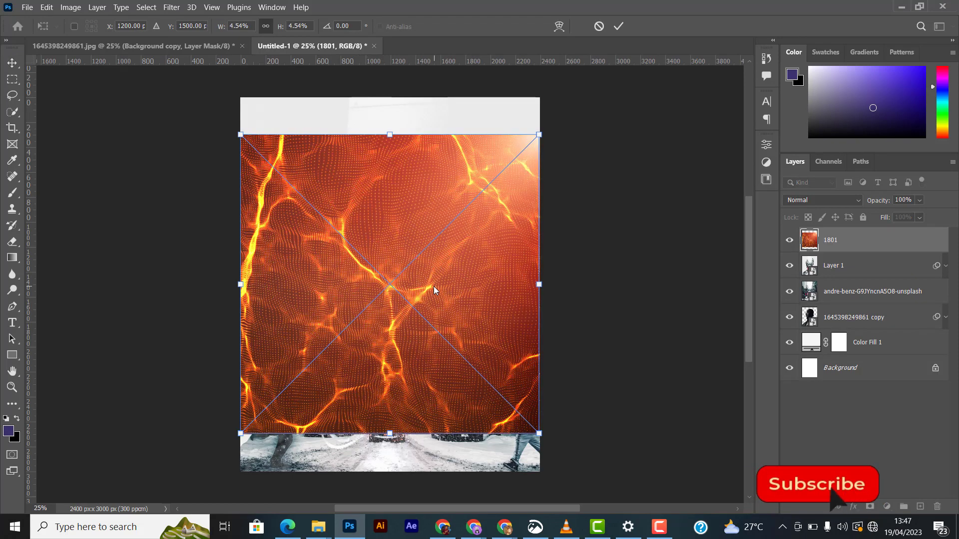
key(ctrl+minus)
key(ctrl+minus)
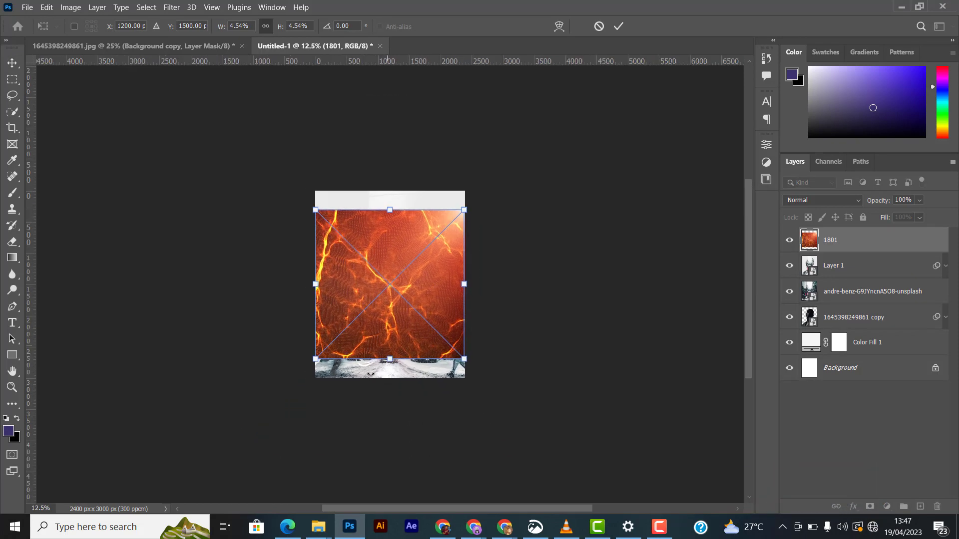
drag(390, 391, 391, 423)
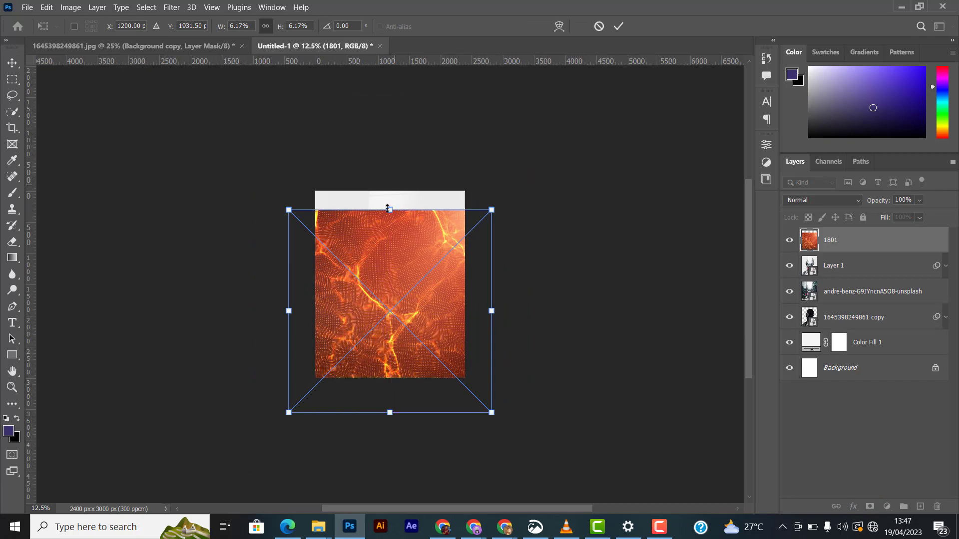
drag(390, 210, 390, 182)
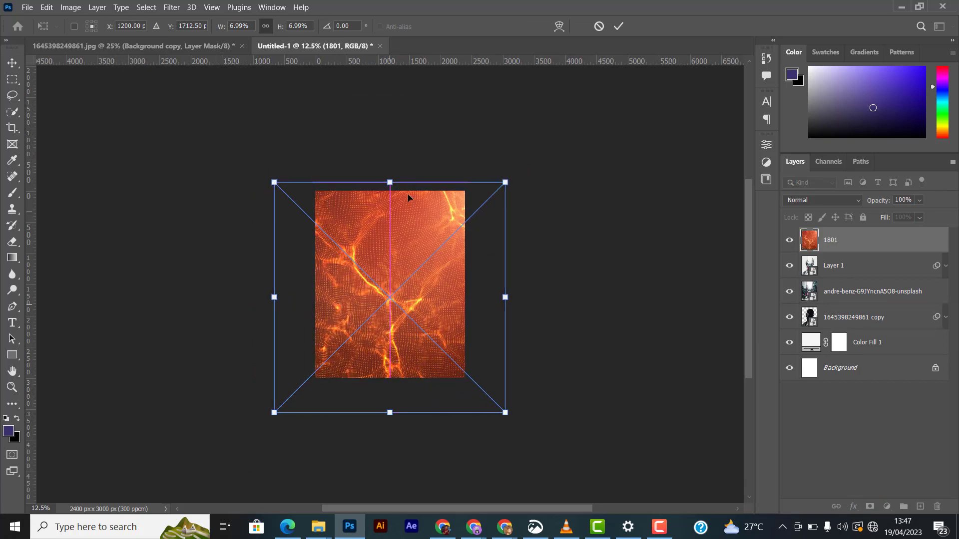
drag(412, 302, 412, 295)
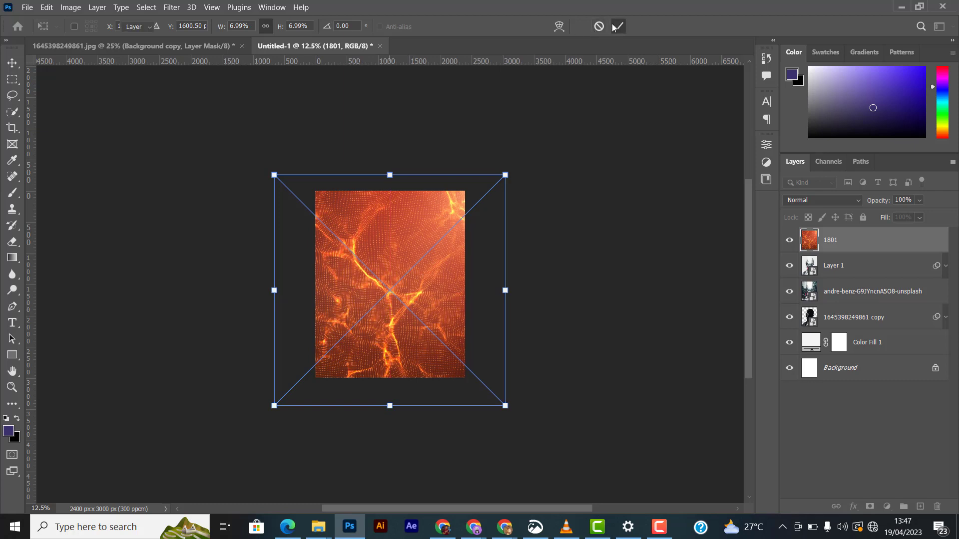
- Set the 1801 layer's blend mode to Saturation and its fill to 33%
click(823, 199)
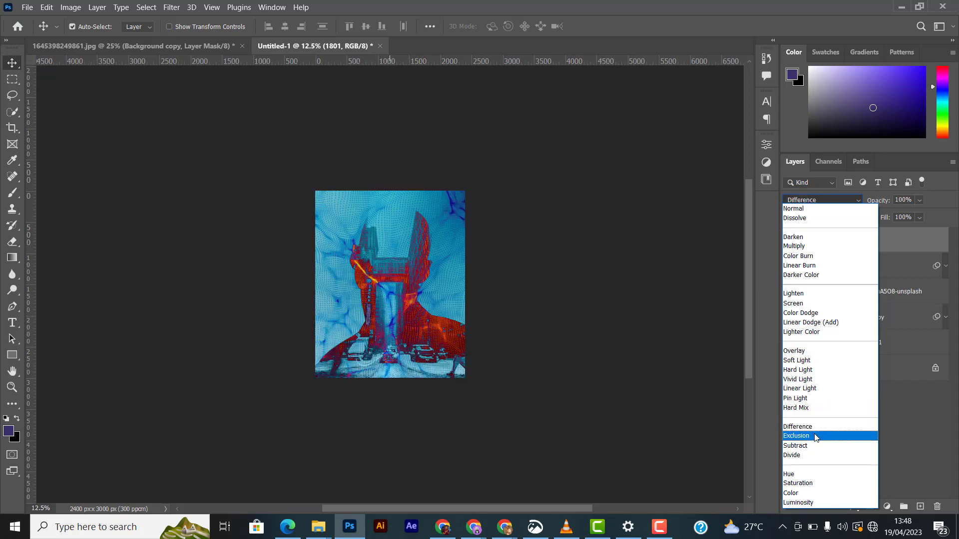
click(800, 487)
key(ctrl+plus)
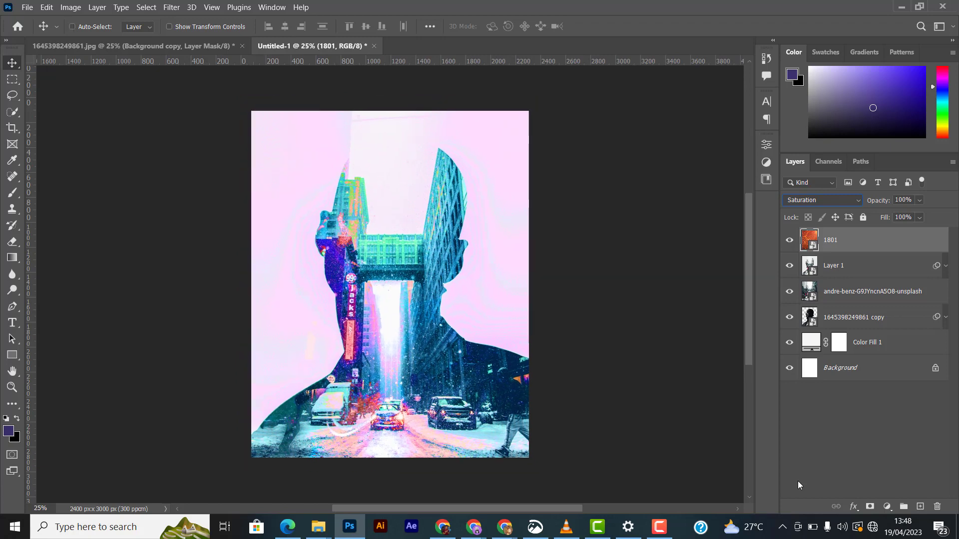
click(919, 217)
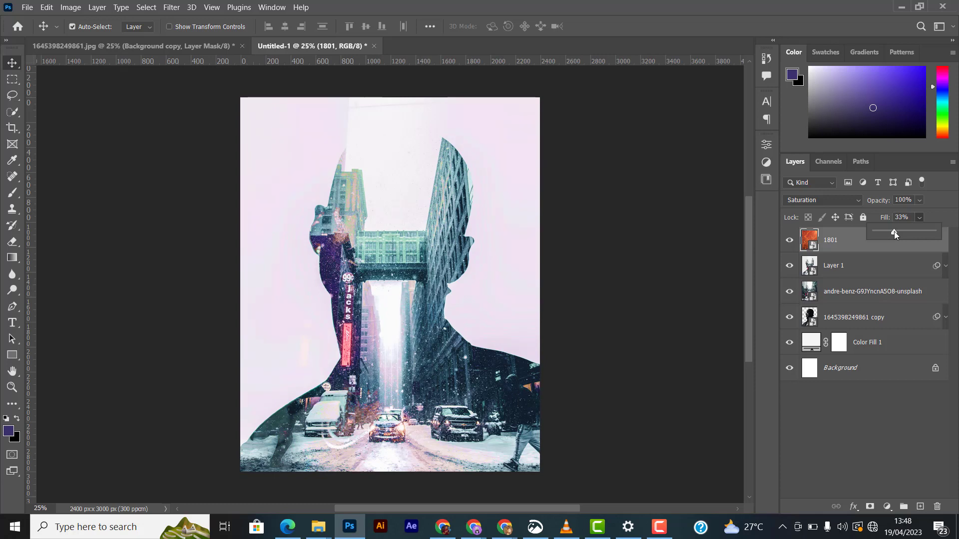
click(697, 274)
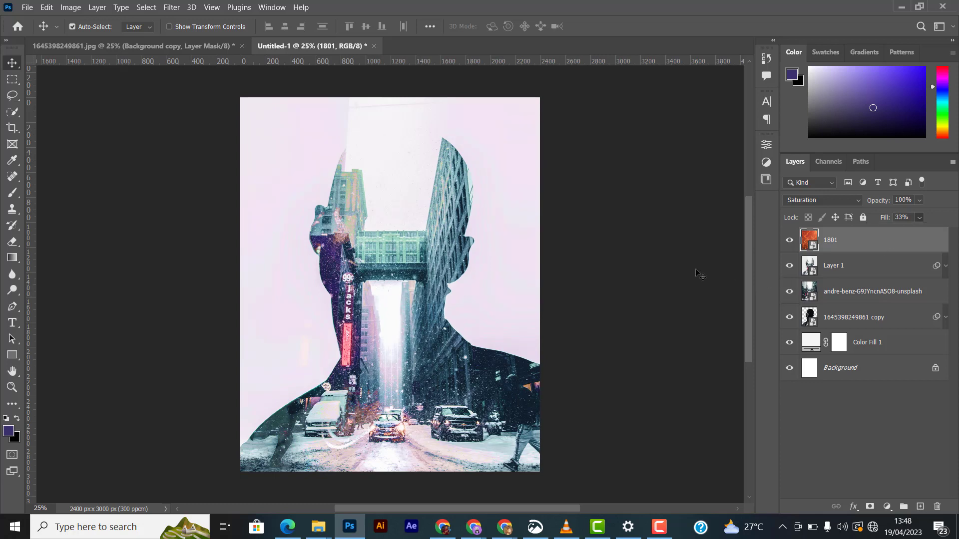
click(849, 240)
- Stamp all visible layers into a new merged layer and convert it to a smart object
key(ctrl+shift+alt+e)
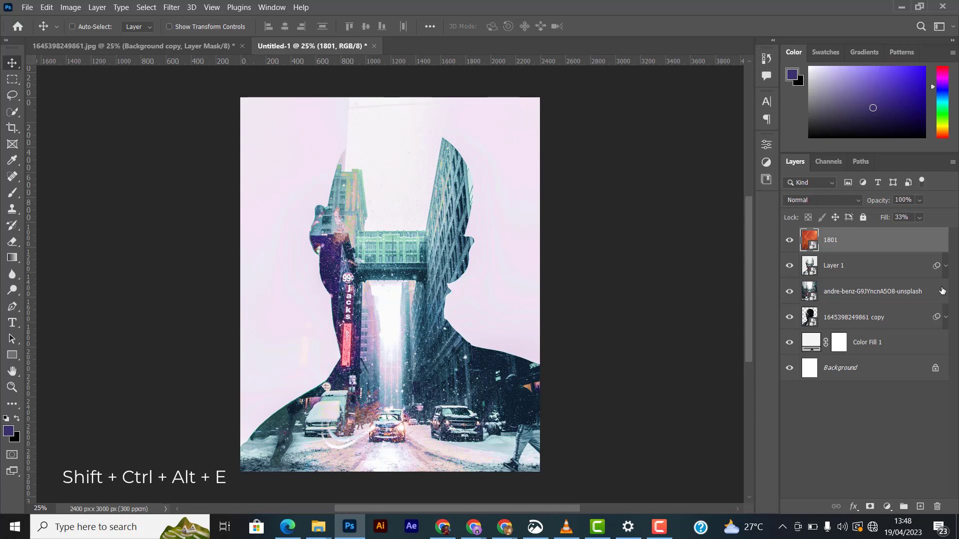
right_click(886, 241)
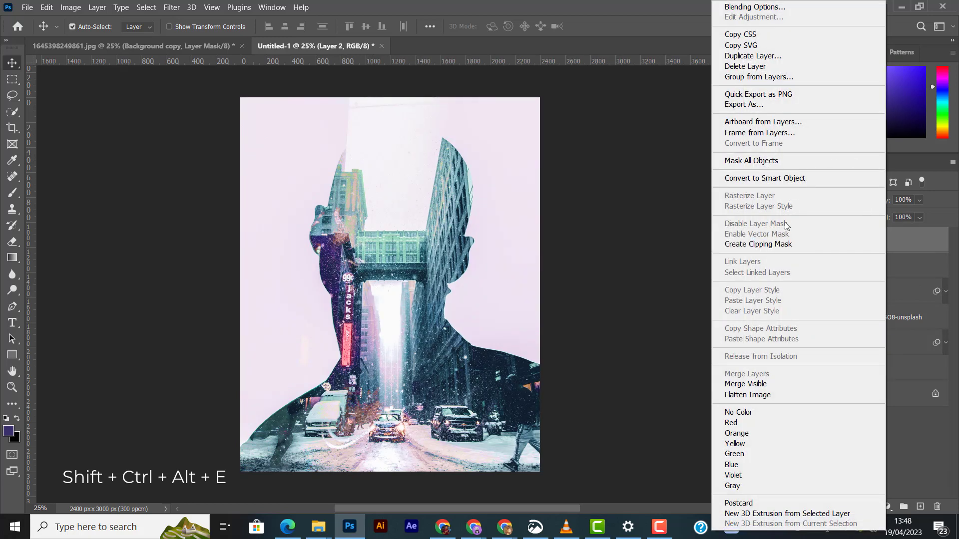
click(765, 179)
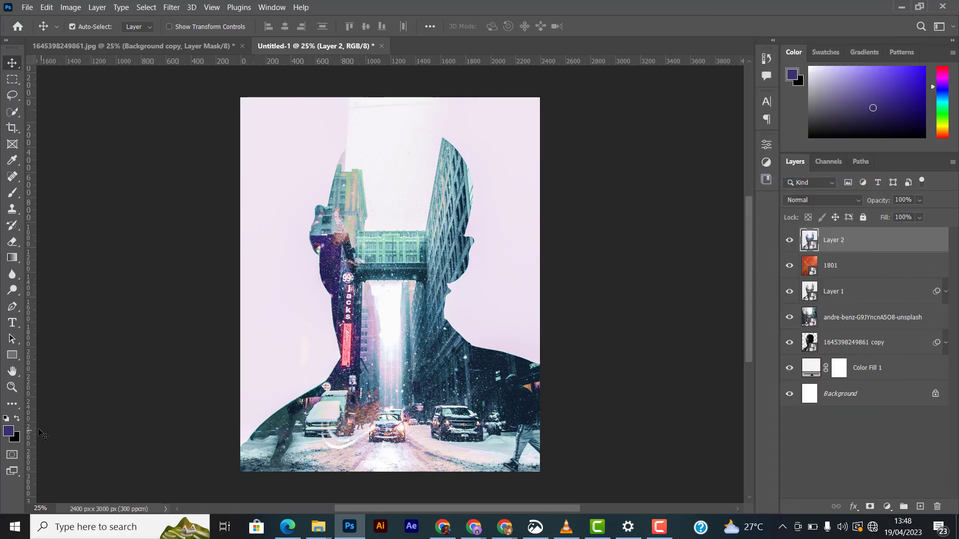
- Set the foreground colour to black with the purple #3c306b as background colour
click(17, 419)
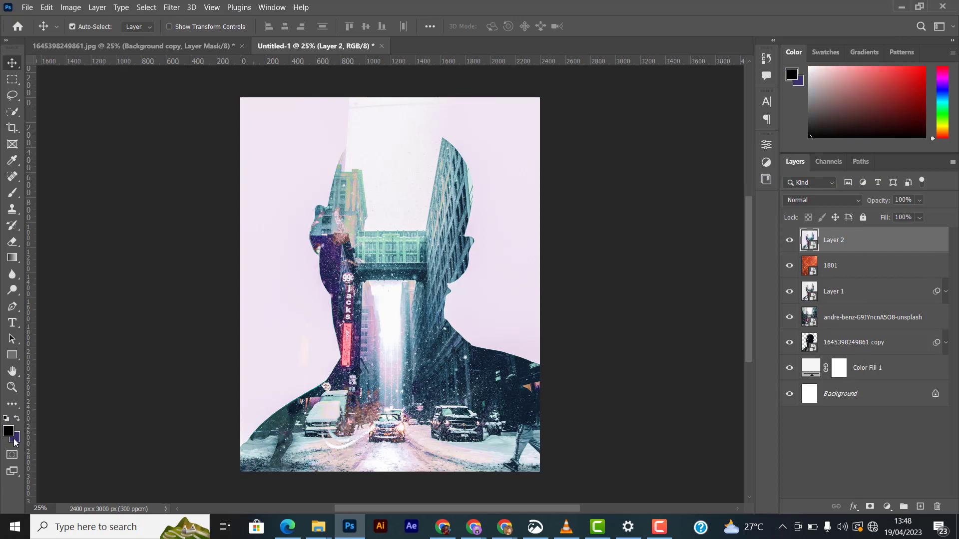
click(17, 419)
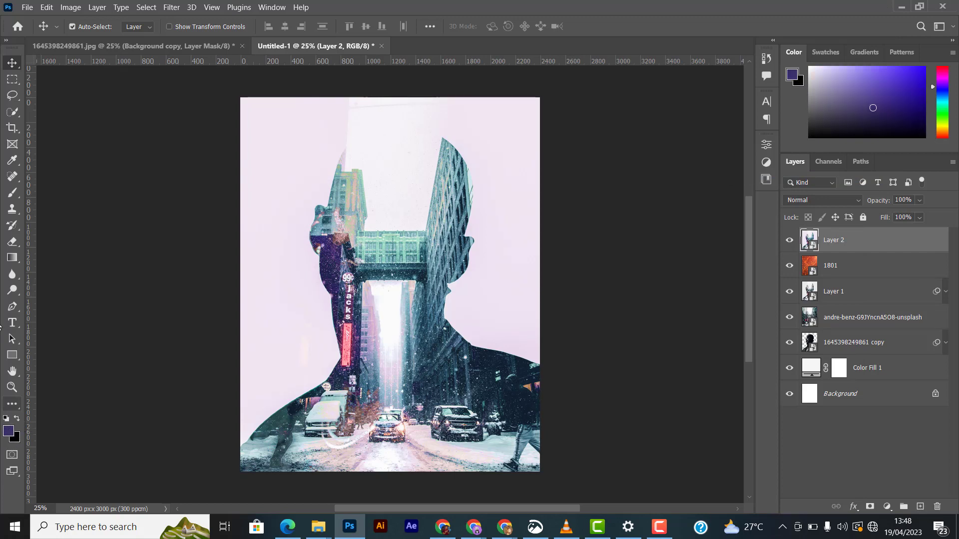
click(9, 432)
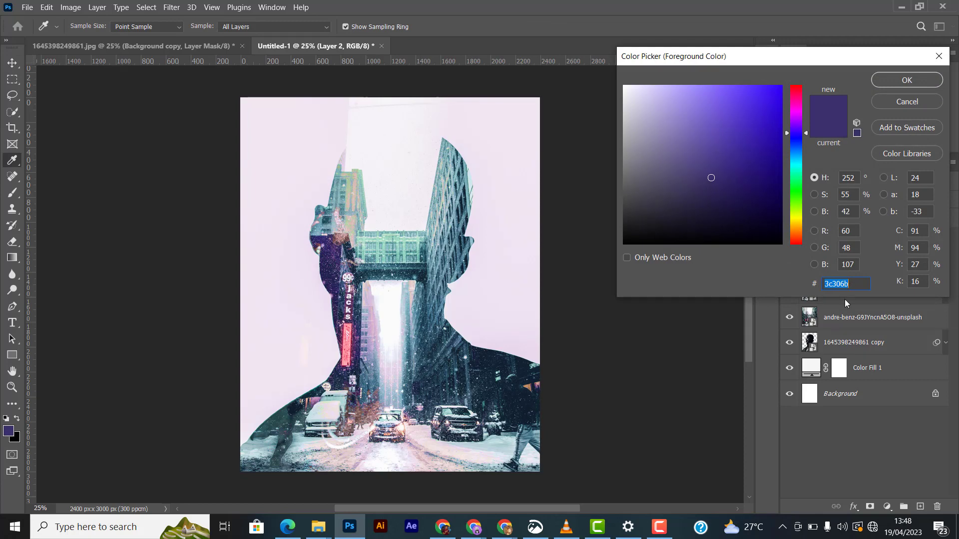
click(916, 80)
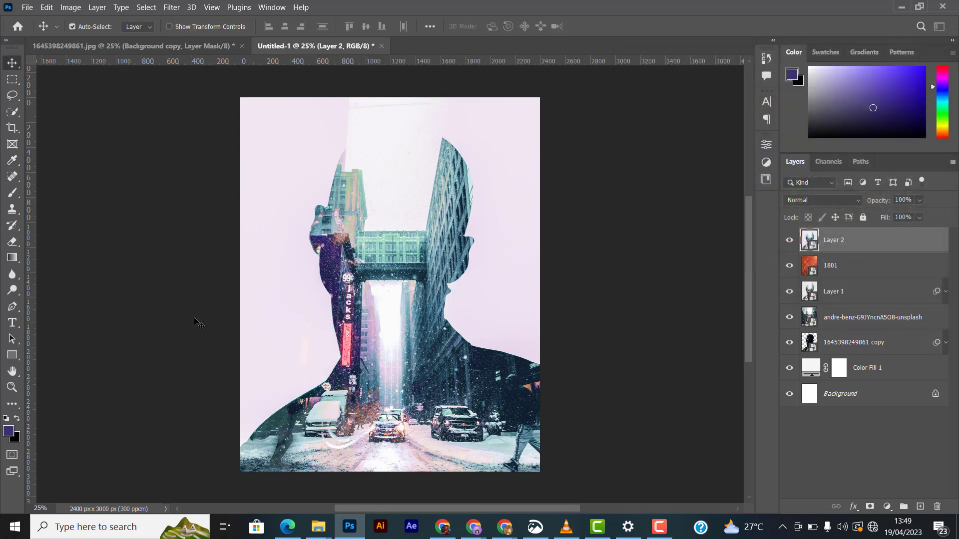
click(14, 421)
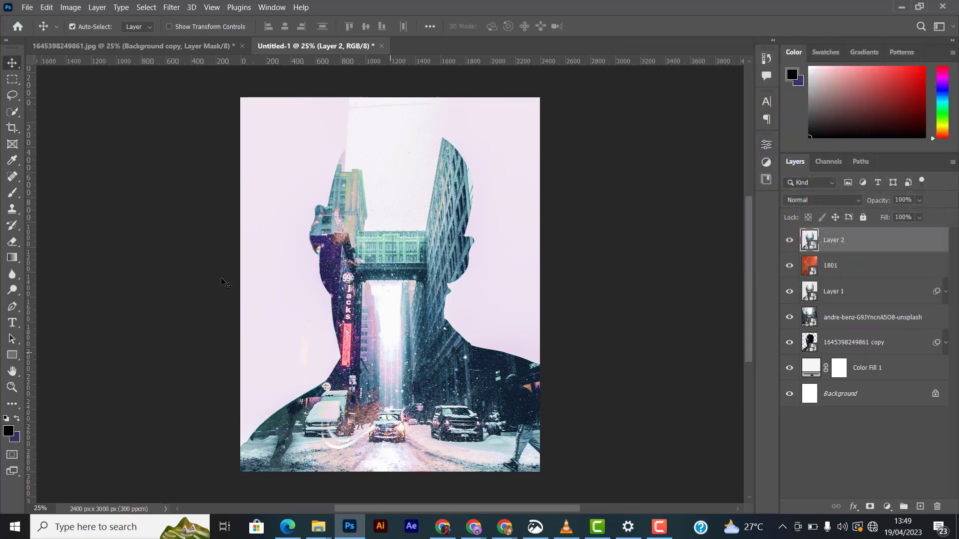
- Render the Clouds filter on the new merged smart object
click(171, 7)
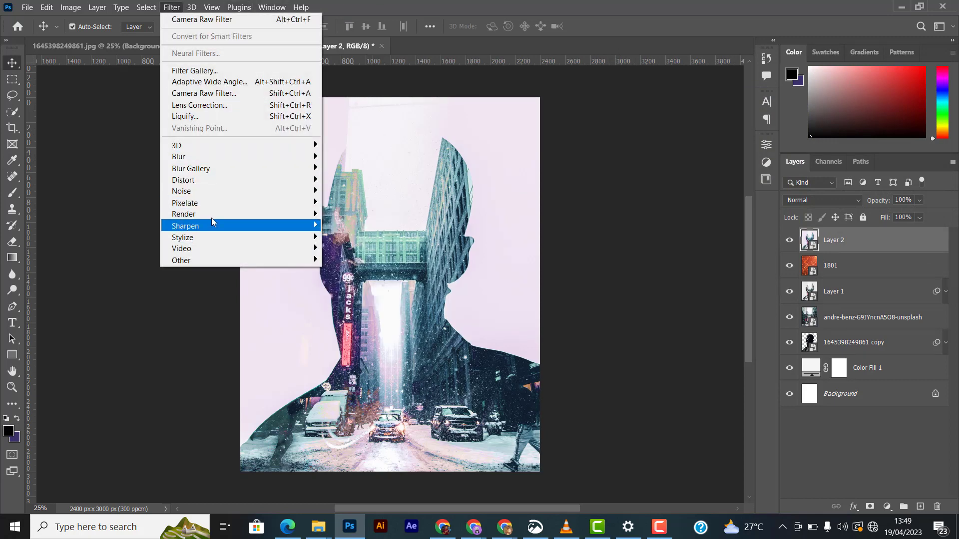
mouse_move(289, 220)
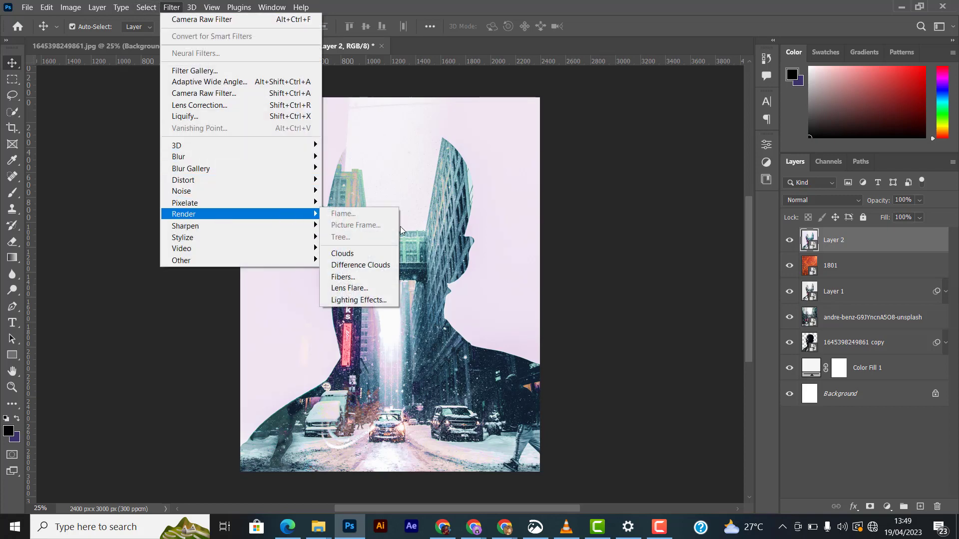
click(367, 252)
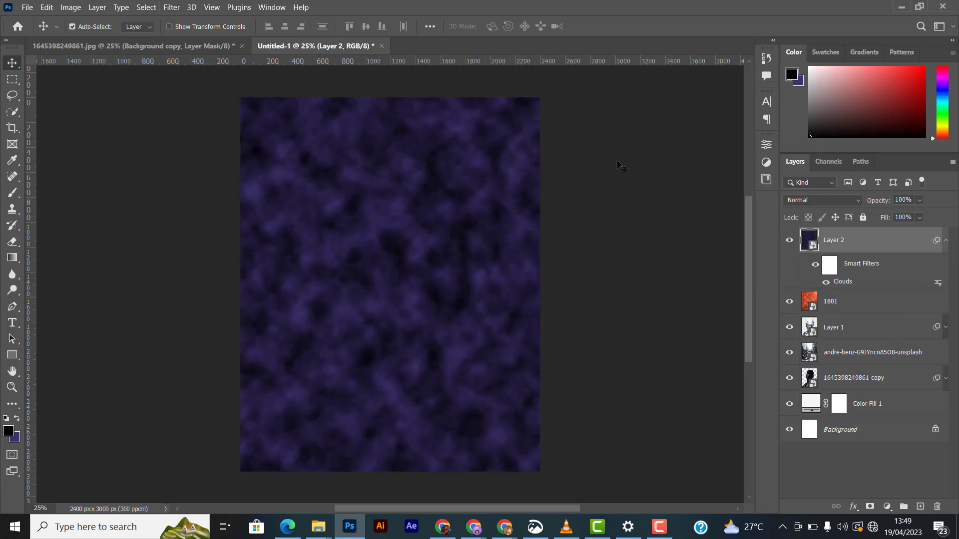
- Set Layer 2's blend mode to Hue and collapse its smart filter list
click(814, 200)
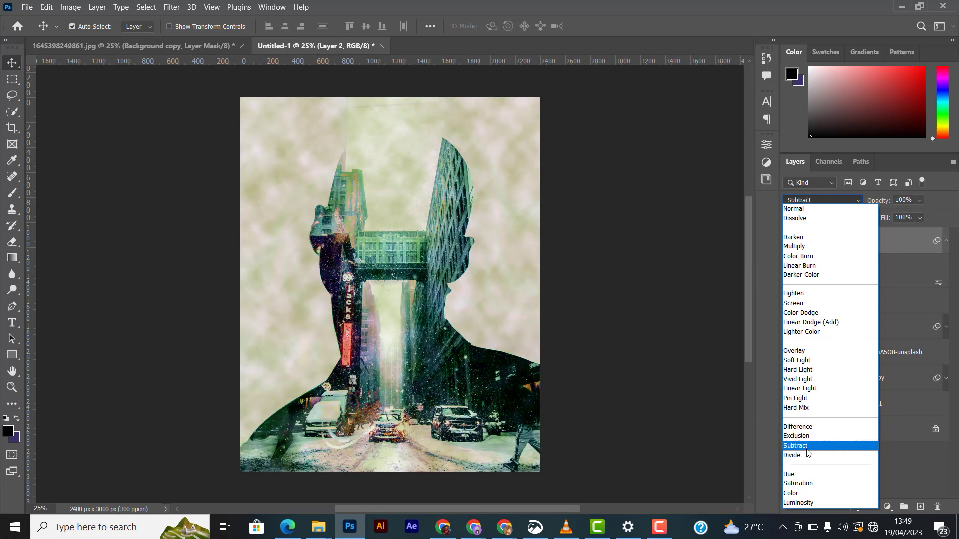
click(799, 473)
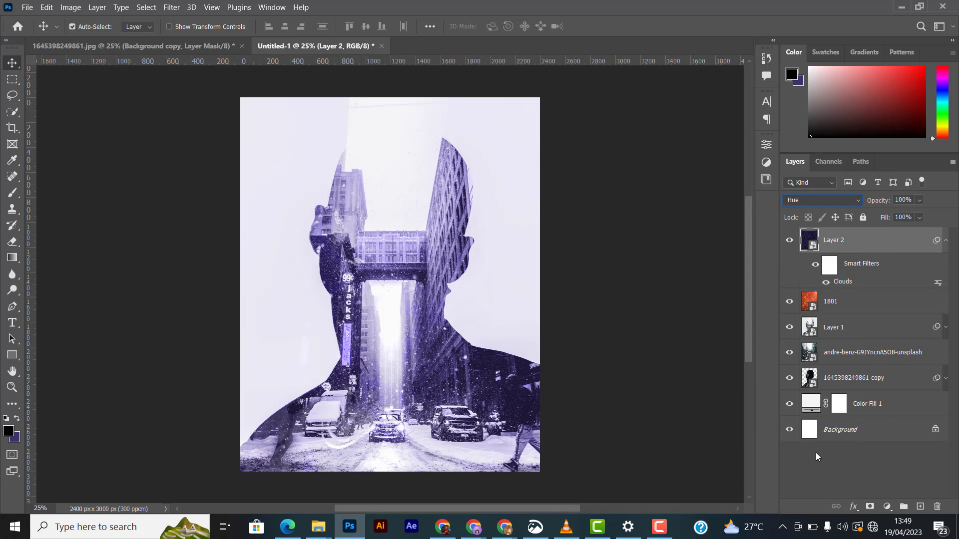
click(825, 199)
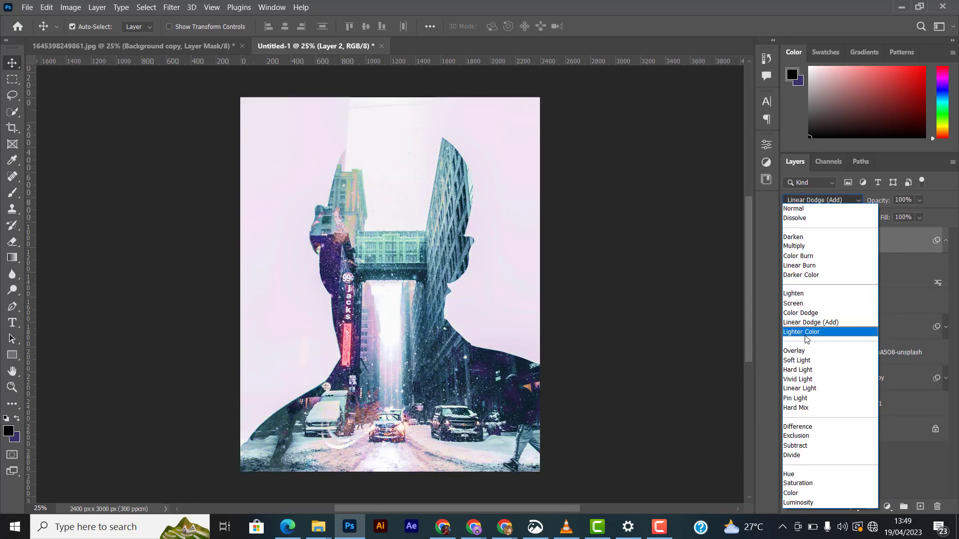
click(797, 474)
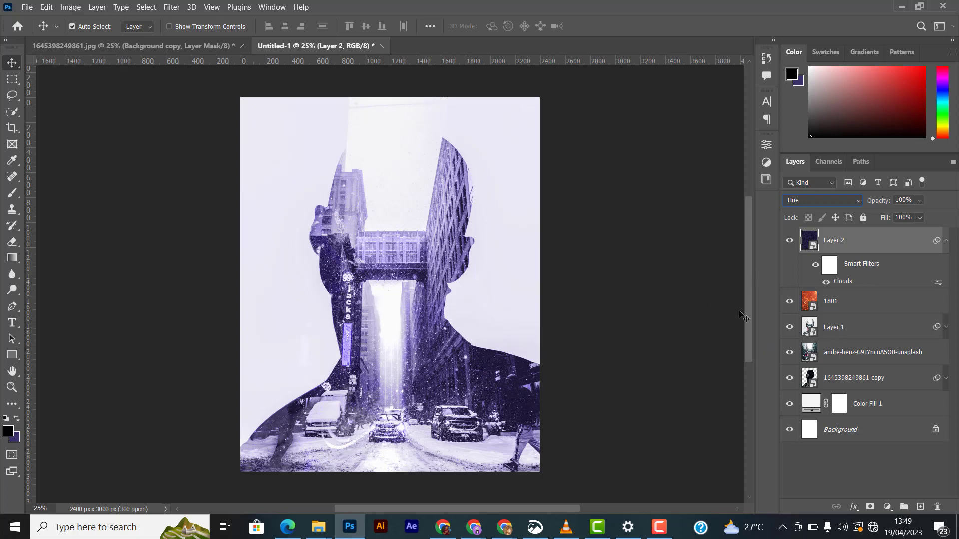
click(789, 240)
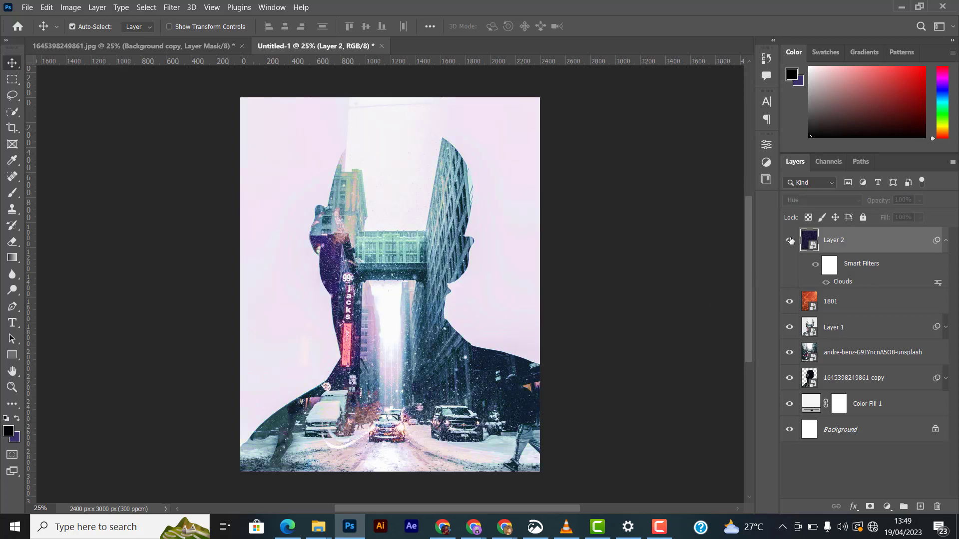
click(790, 240)
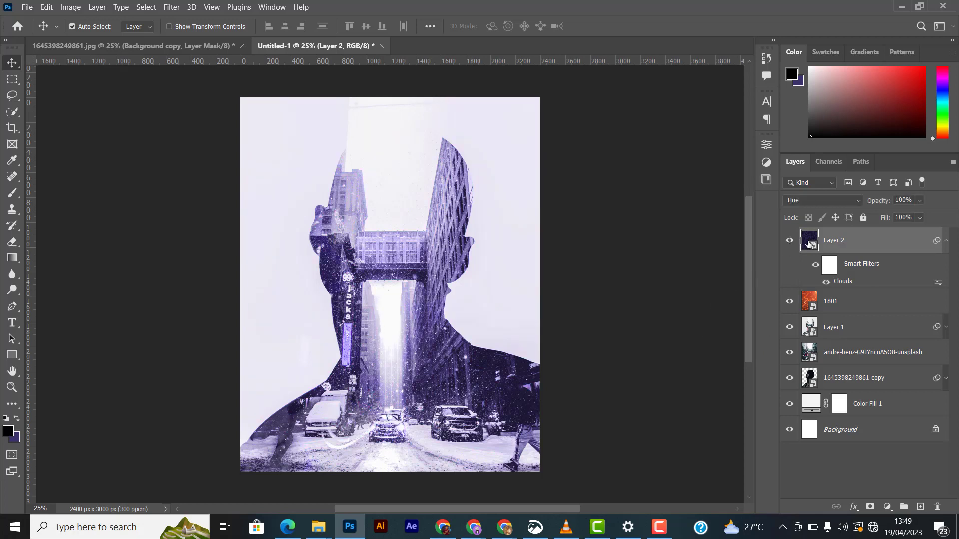
click(944, 241)
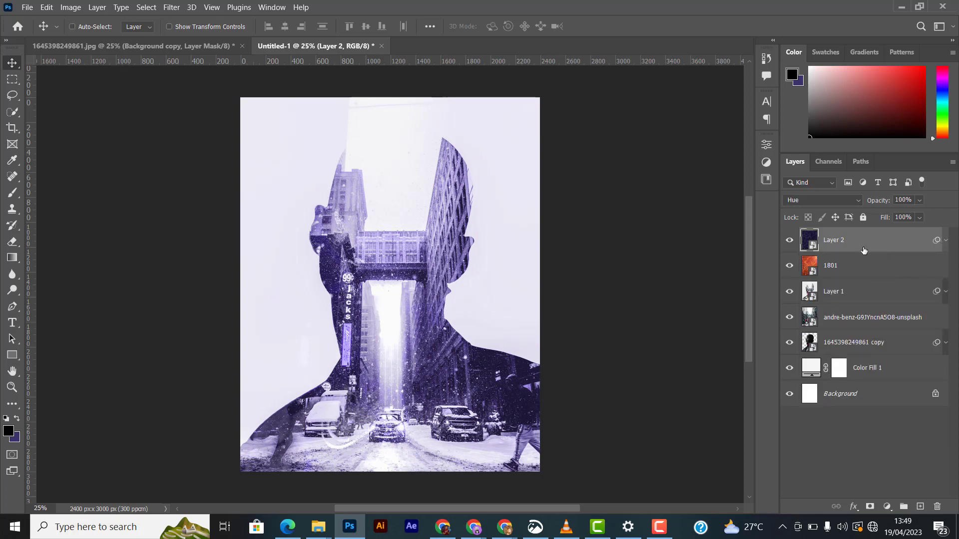
- Stamp all visible layers into a new merged layer and convert it to a smart object
key(ctrl+alt+shift+e)
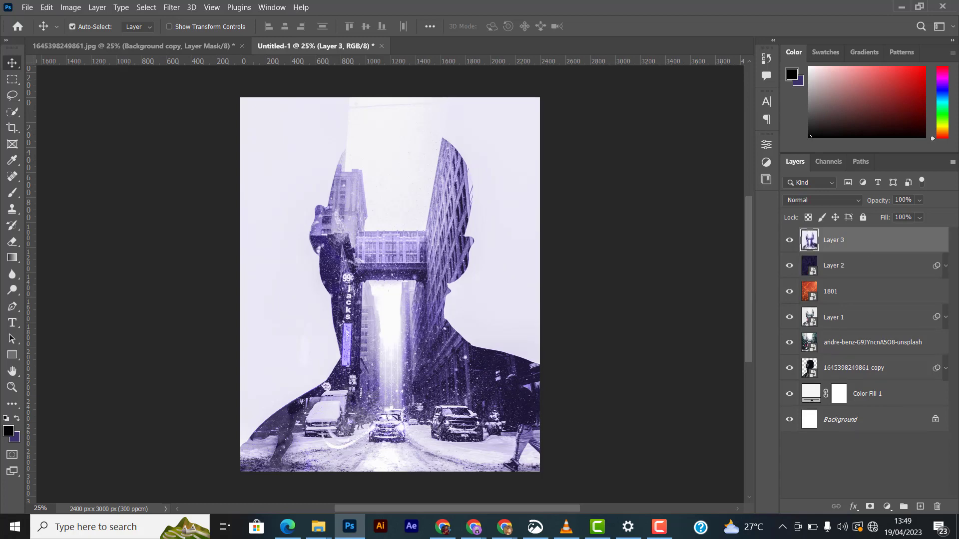
right_click(868, 241)
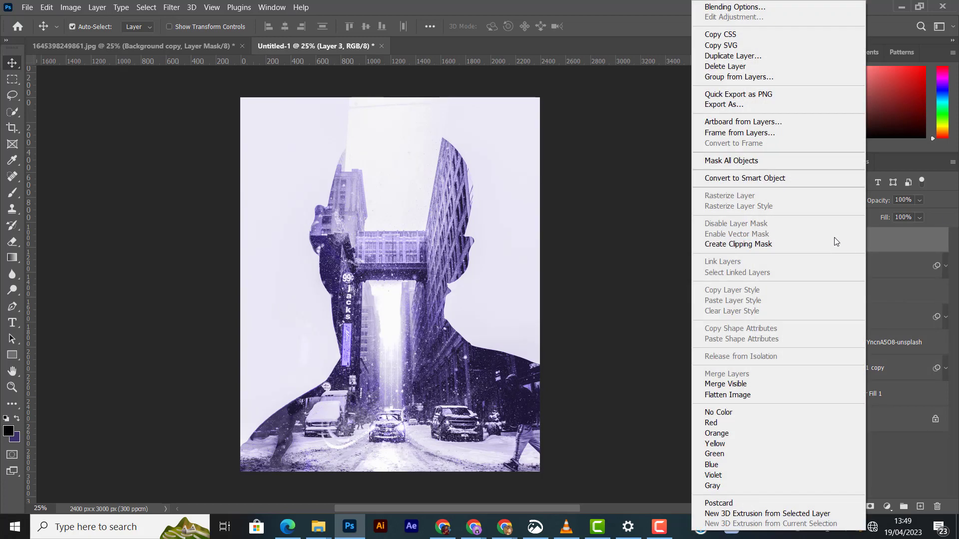
click(754, 178)
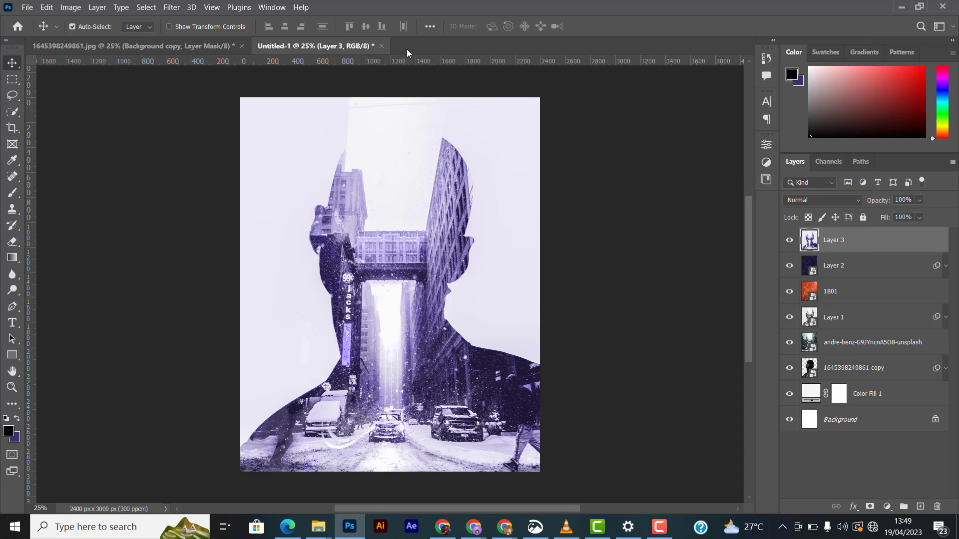
- Open the Camera Raw Filter on the merged layer and set temperature to +1, tint to +8 and contrast to +10
click(181, 11)
click(218, 94)
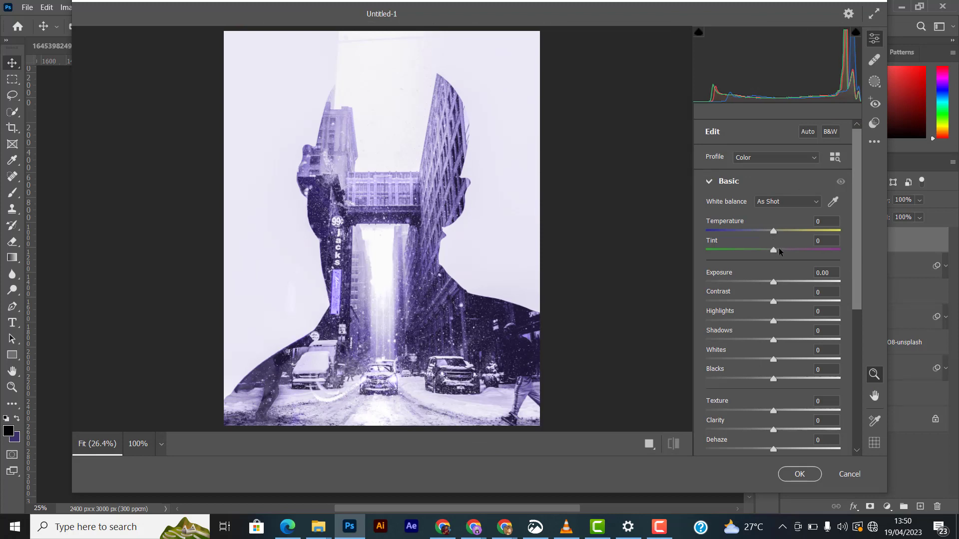
click(779, 249)
click(773, 228)
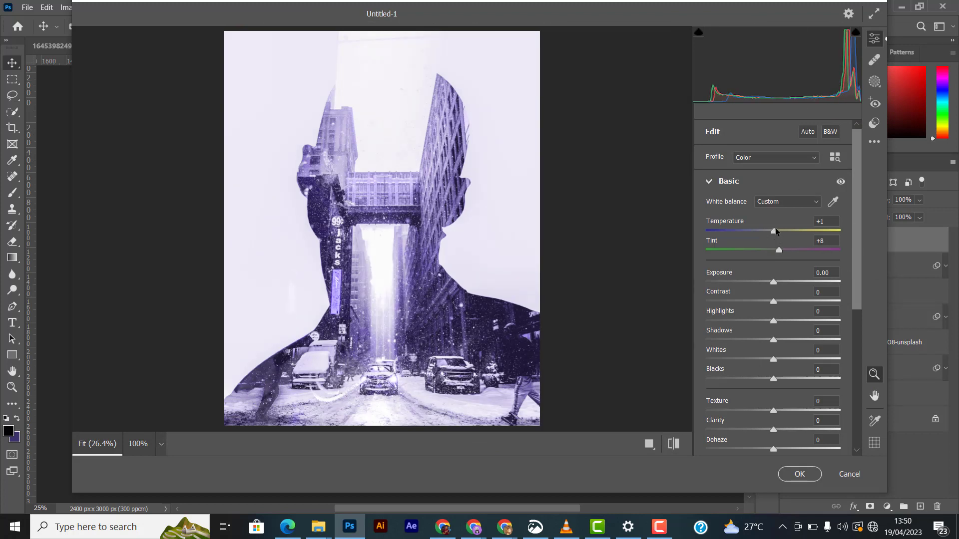
click(778, 302)
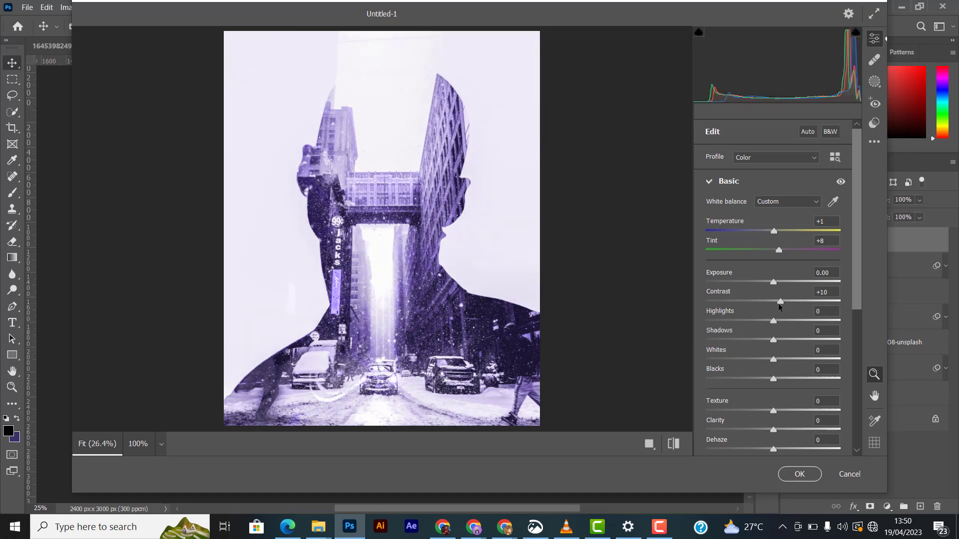
- Set highlights to -100, whites to +9 and clarity to +6, then apply the Camera Raw Filter
click(775, 282)
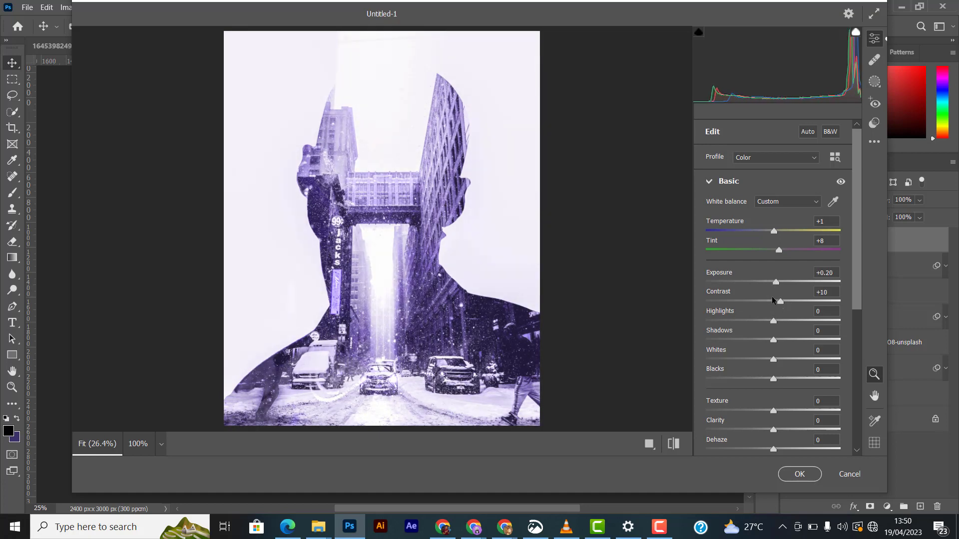
drag(777, 282, 774, 282)
drag(773, 320, 685, 318)
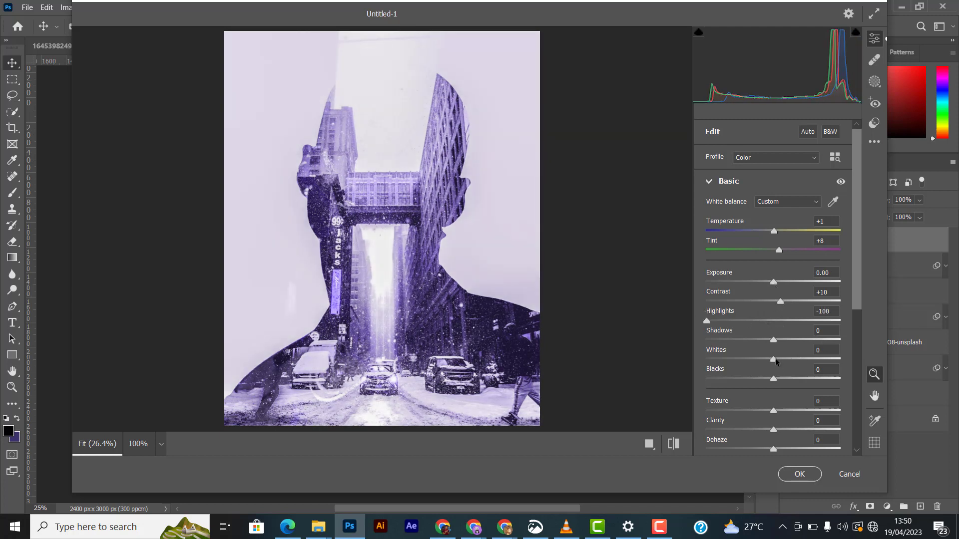
drag(774, 359, 779, 359)
scroll(779, 329, down, 3)
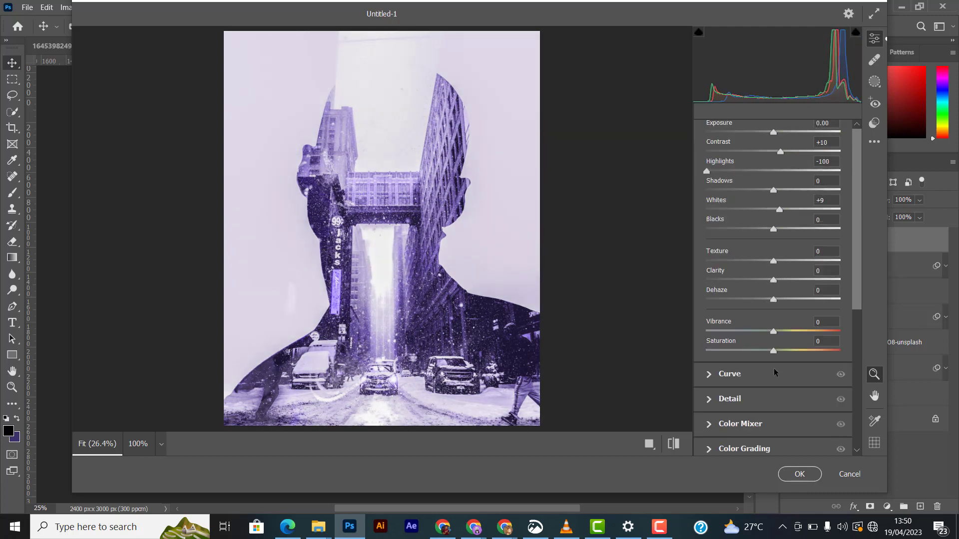
drag(774, 281, 777, 280)
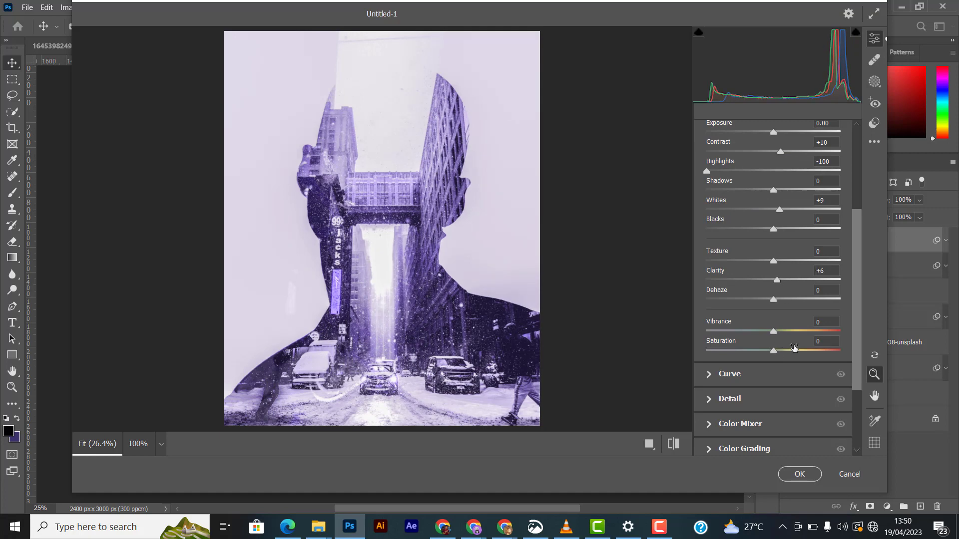
click(797, 474)
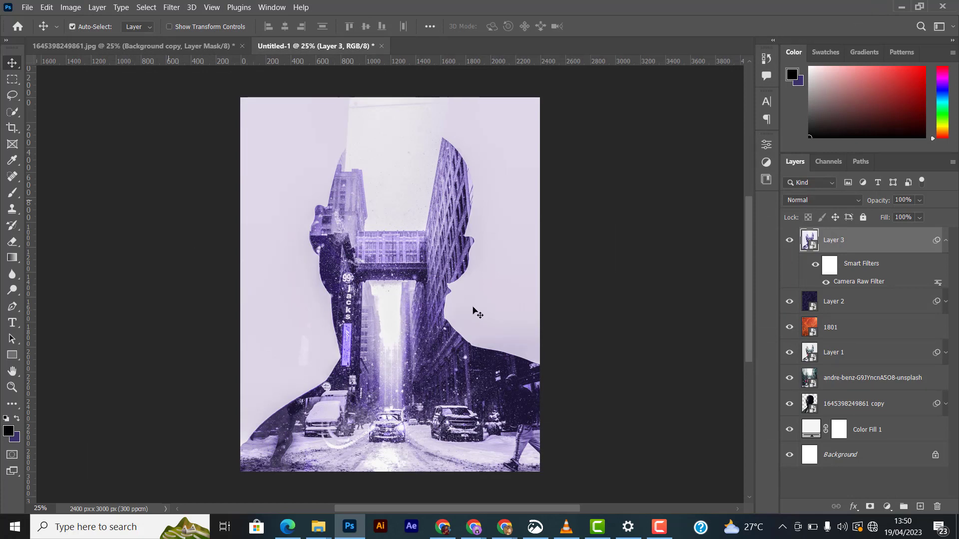
- Set the Camera Raw layer's fill to 48%
click(788, 241)
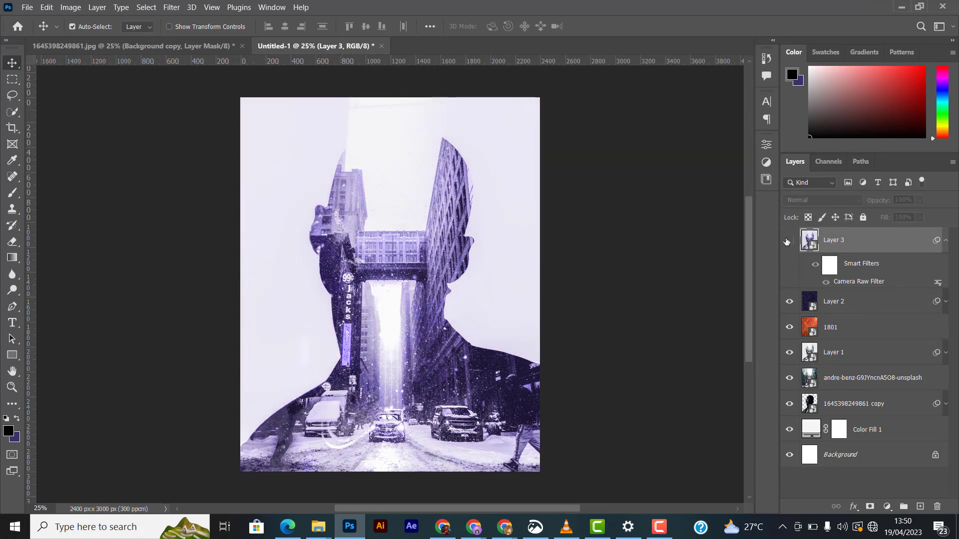
click(788, 241)
click(788, 241)
click(788, 241)
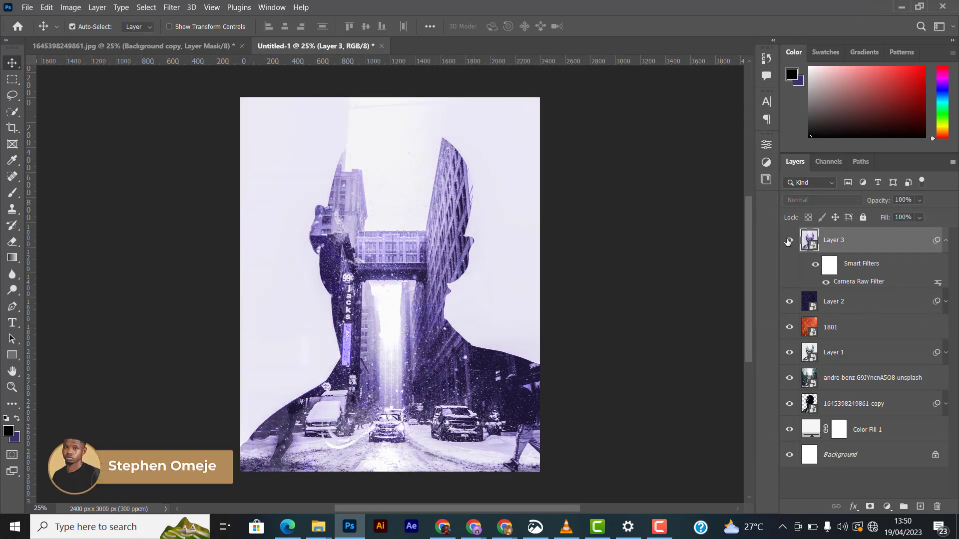
click(919, 217)
click(898, 231)
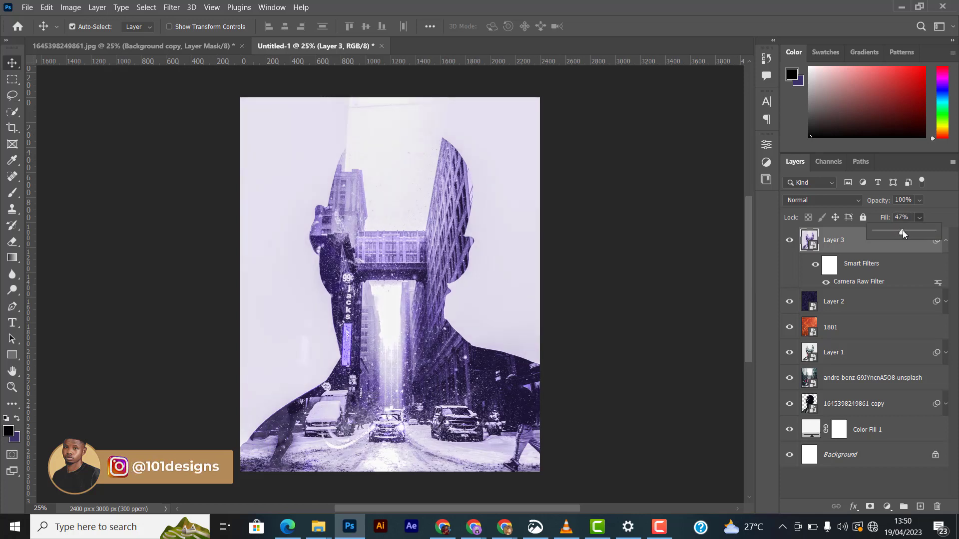
click(868, 259)
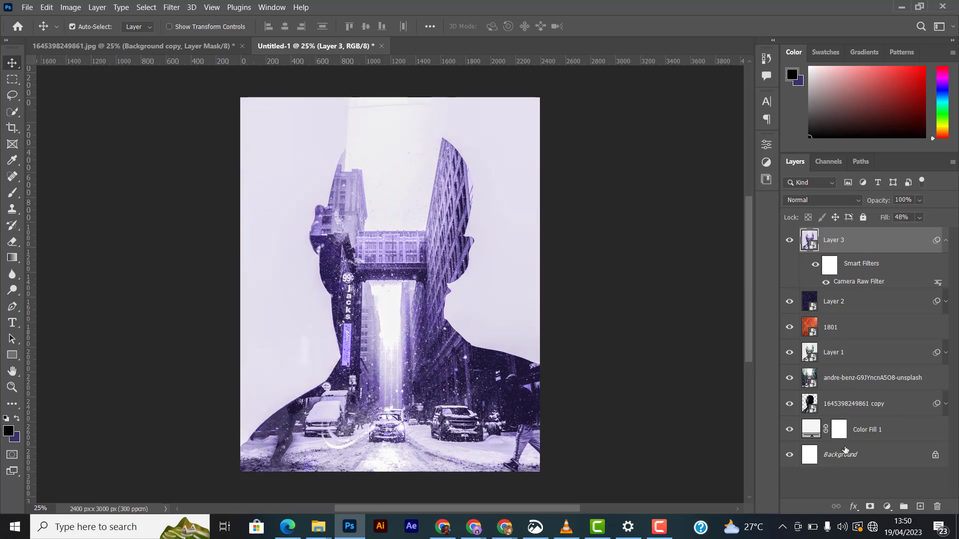
- Add a Curves adjustment layer with a gentle S-curve that darkens shadows and lifts highlights
click(887, 507)
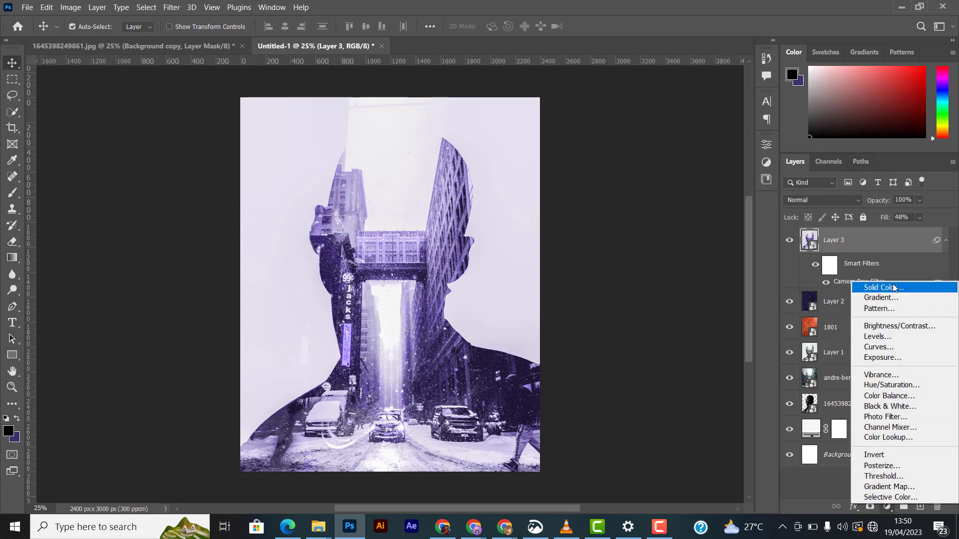
click(878, 346)
drag(658, 282, 650, 302)
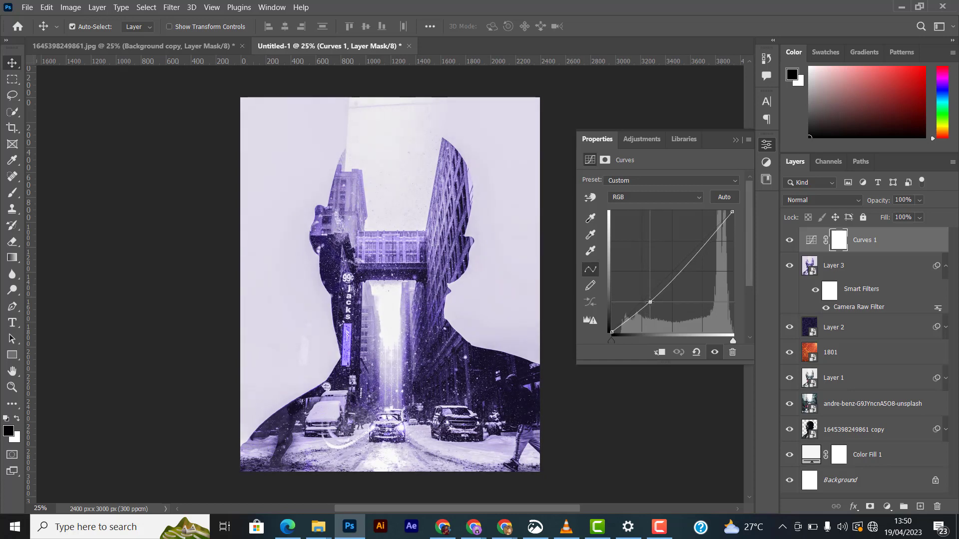
click(697, 253)
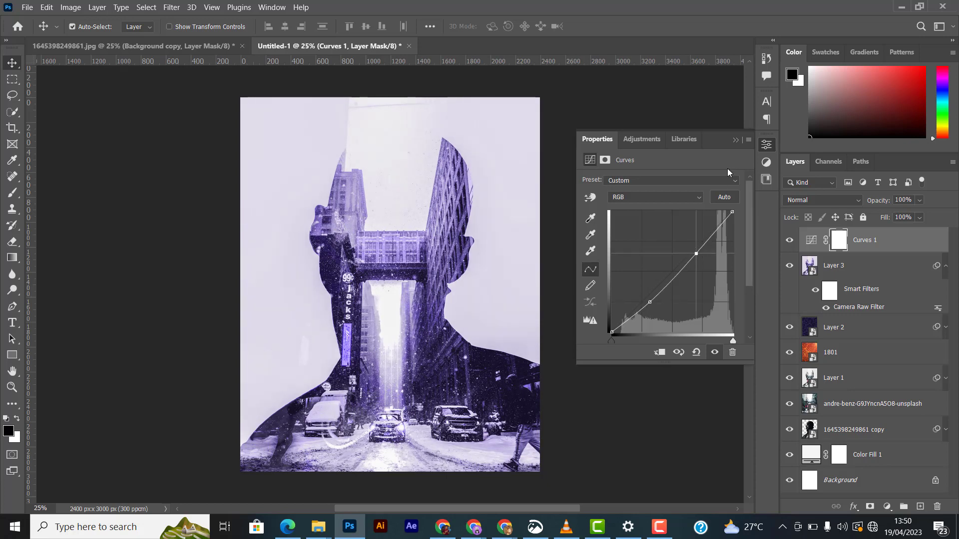
click(735, 140)
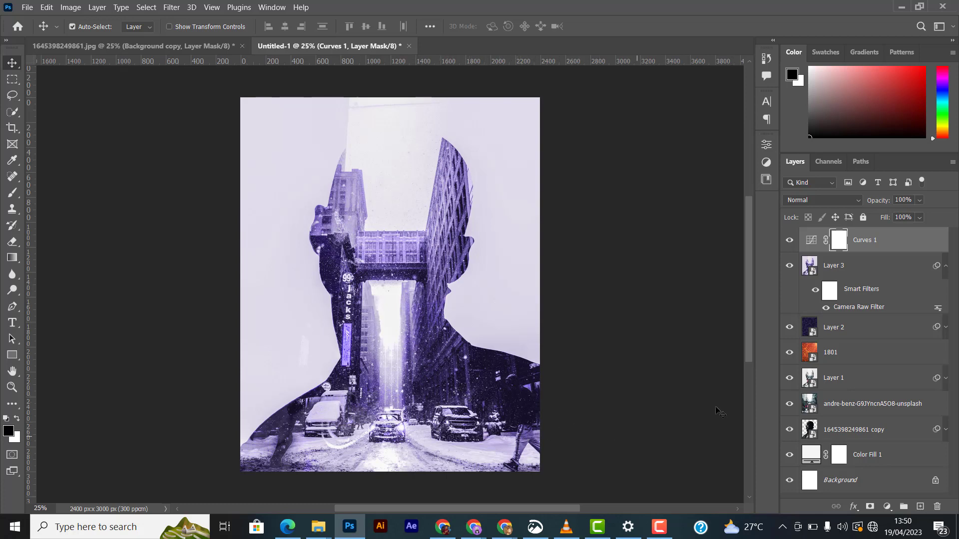
- Stamp all visible layers into another merged layer and convert it to a smart object
key(ctrl+shift+alt+e)
right_click(877, 245)
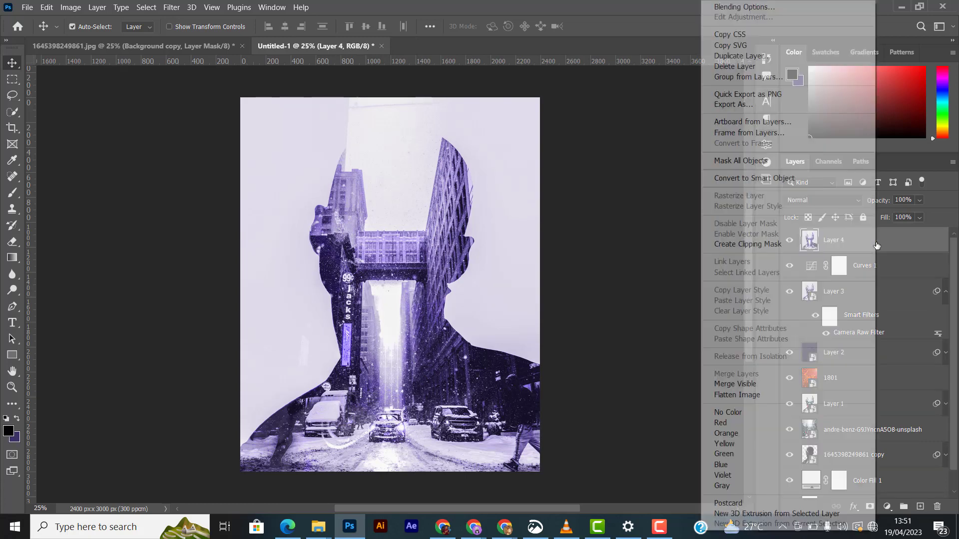
click(791, 178)
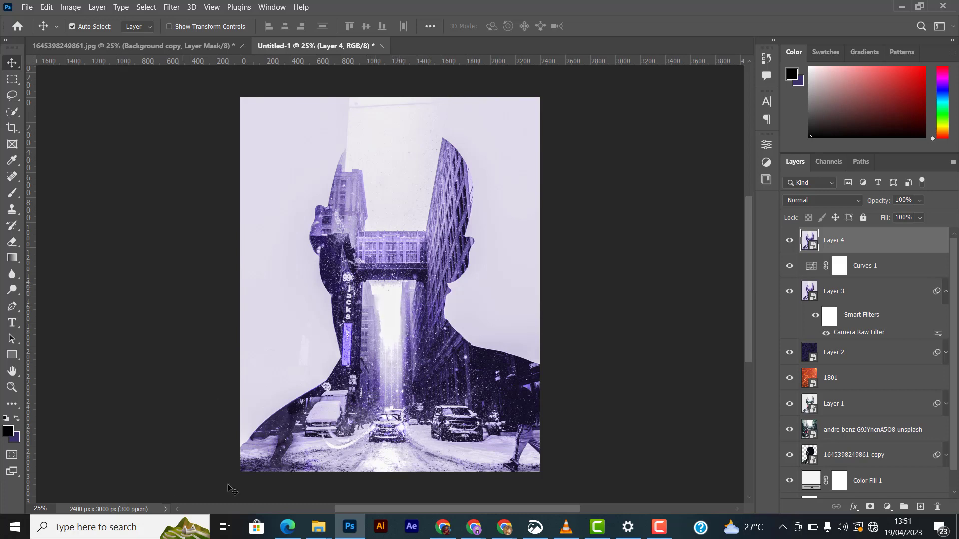
- Apply a Lens Flare filter with the Movie Prime lens type to the merged smart-object layer
click(173, 8)
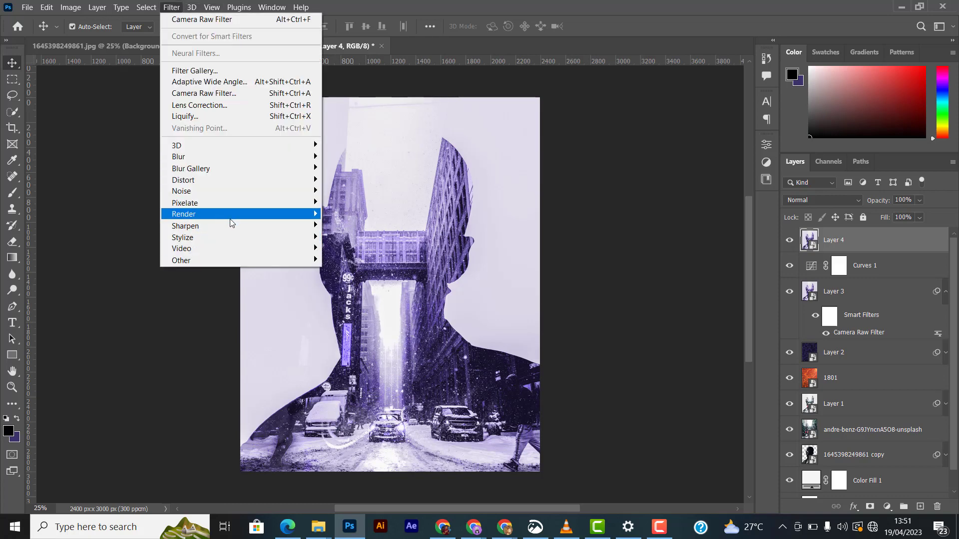
mouse_move(286, 215)
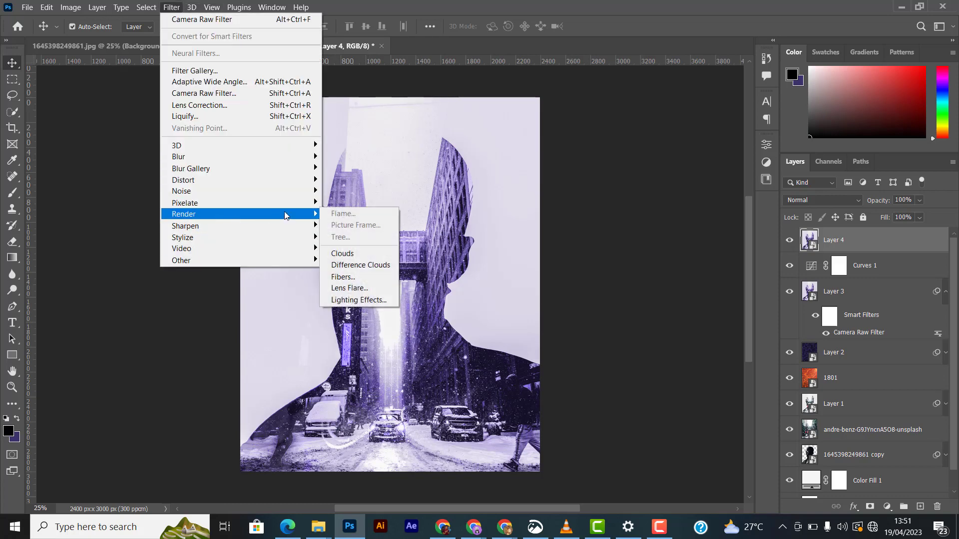
click(351, 288)
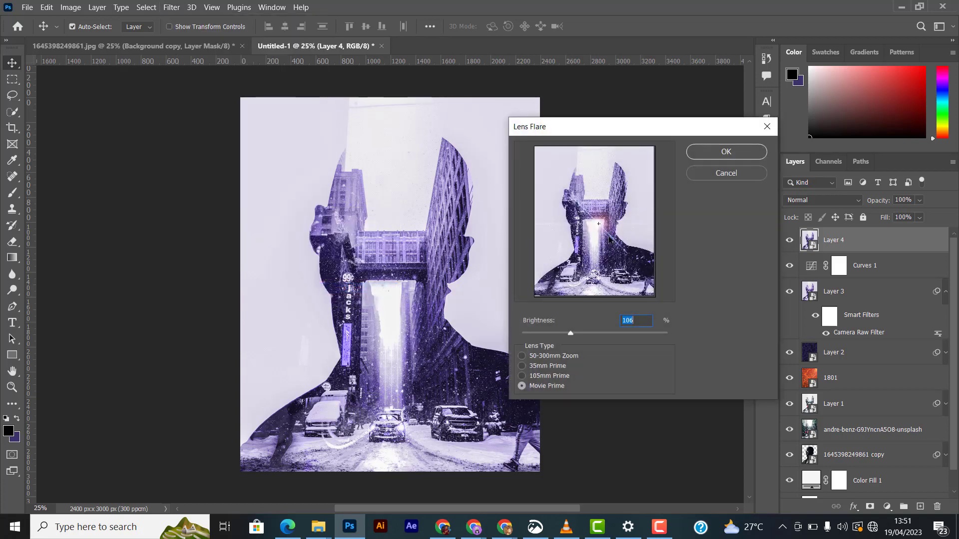
click(522, 356)
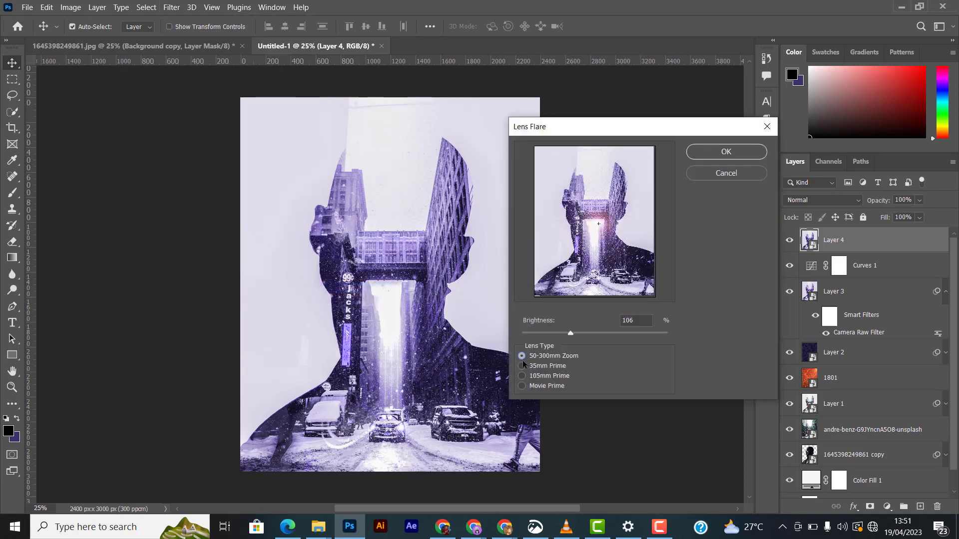
click(521, 367)
click(522, 376)
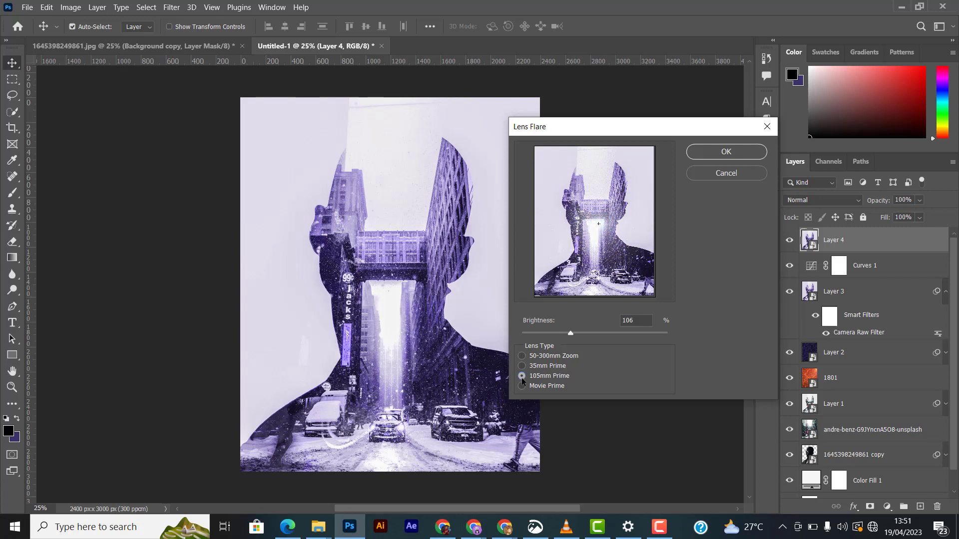
click(522, 365)
click(525, 387)
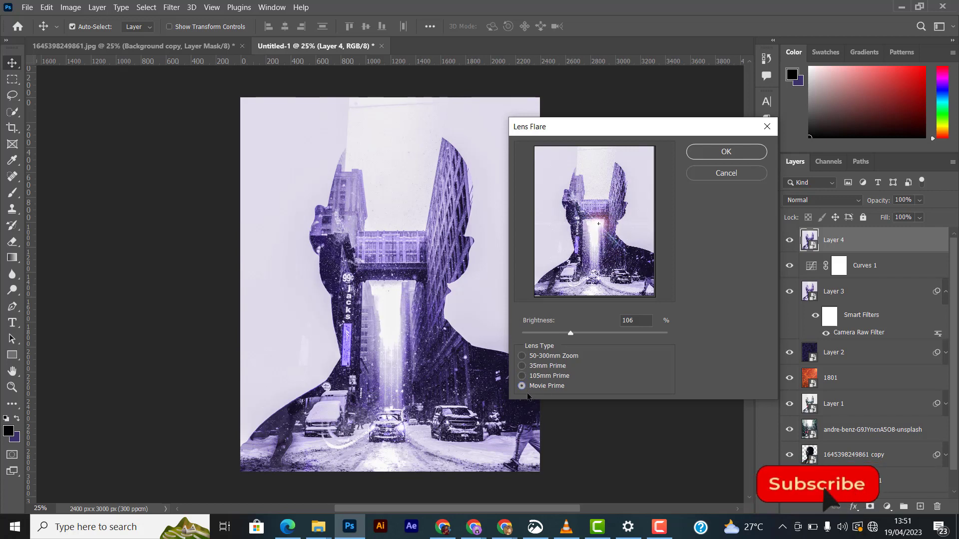
click(522, 376)
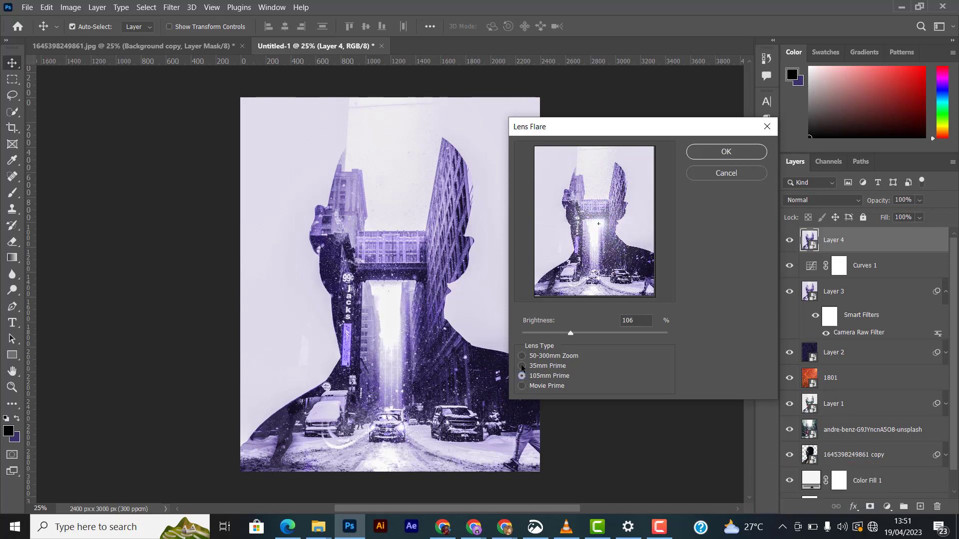
click(522, 385)
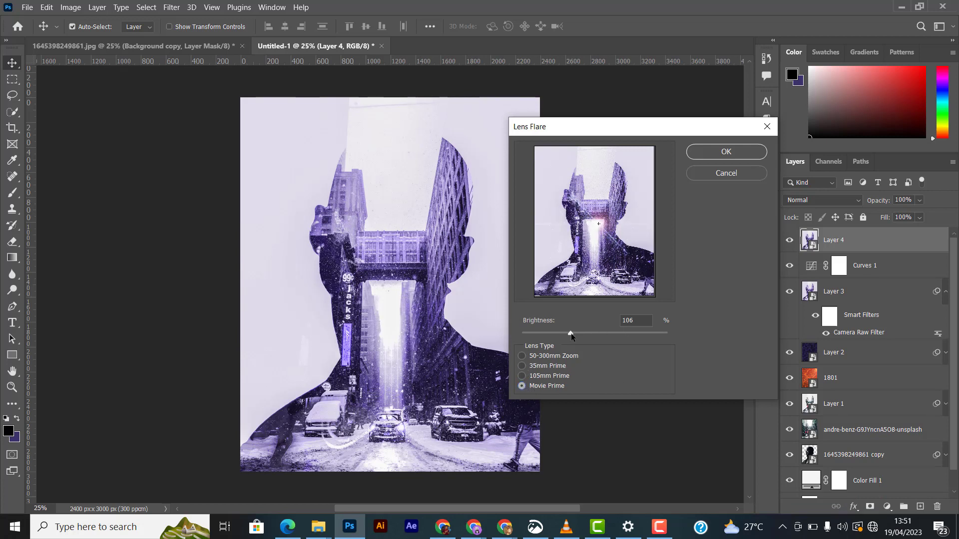
mouse_move(571, 337)
mouse_down()
mouse_move(593, 337)
mouse_move(577, 330)
mouse_up()
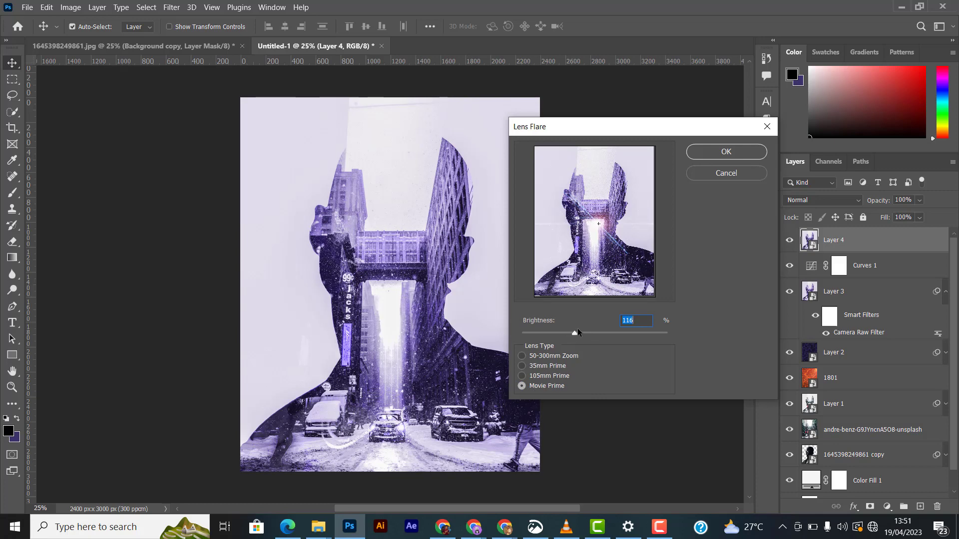
click(711, 152)
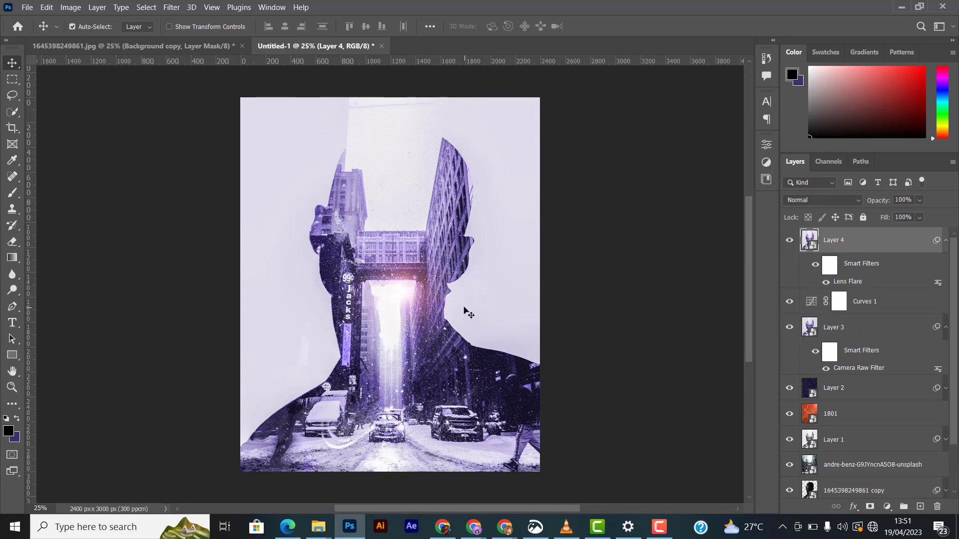
- Toggle the lens-flare layer's visibility and zoom out to compare the image before and after
key(ctrl+minus)
key(ctrl+plus)
click(789, 241)
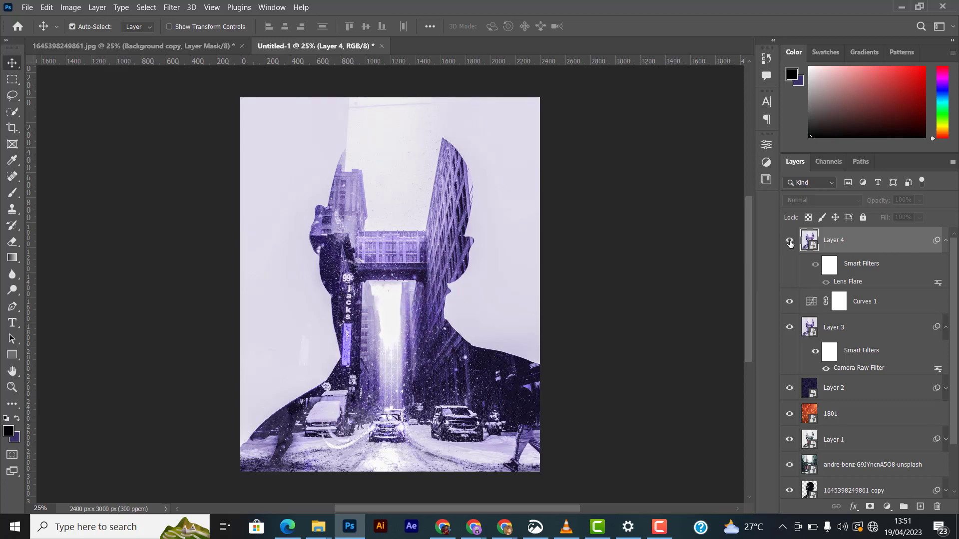
click(789, 241)
key(ctrl+minus)
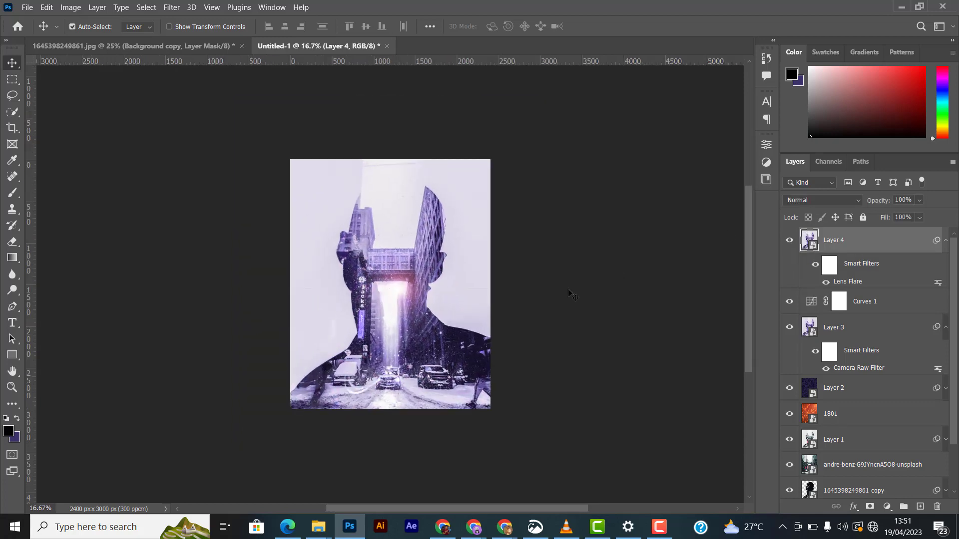
scroll(369, 303, up, 2)
scroll(369, 303, down, 1)
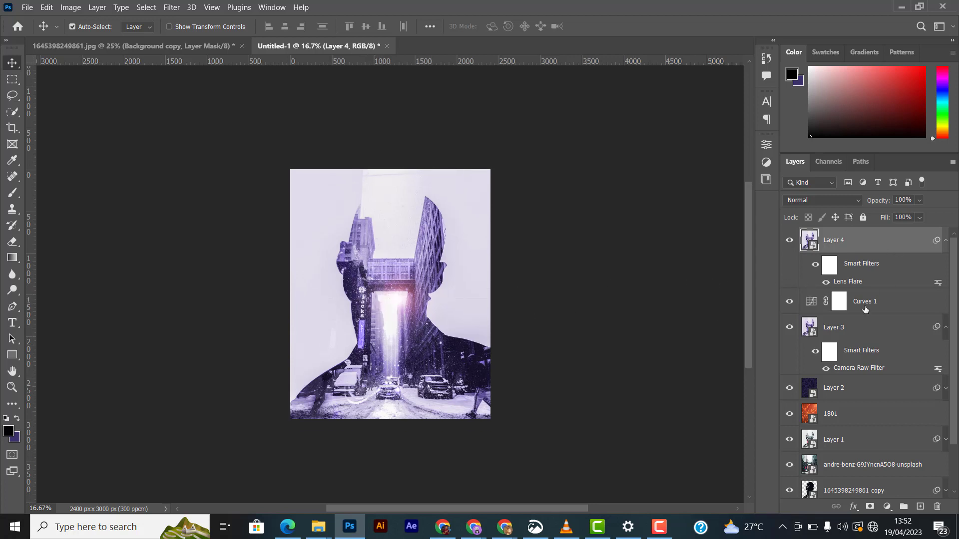
- Add a Brightness/Contrast adjustment layer and nudge its contrast slightly
click(887, 506)
click(894, 328)
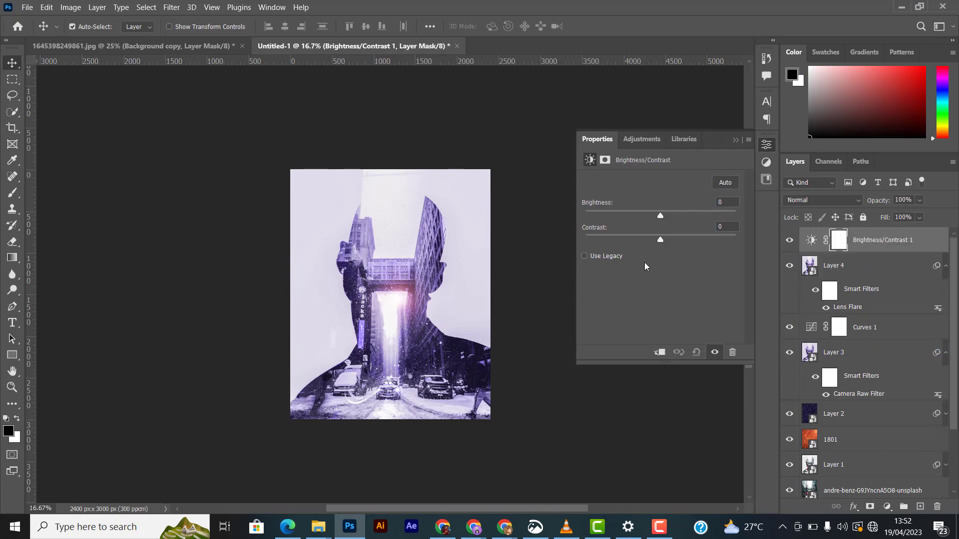
drag(665, 241, 667, 235)
click(735, 140)
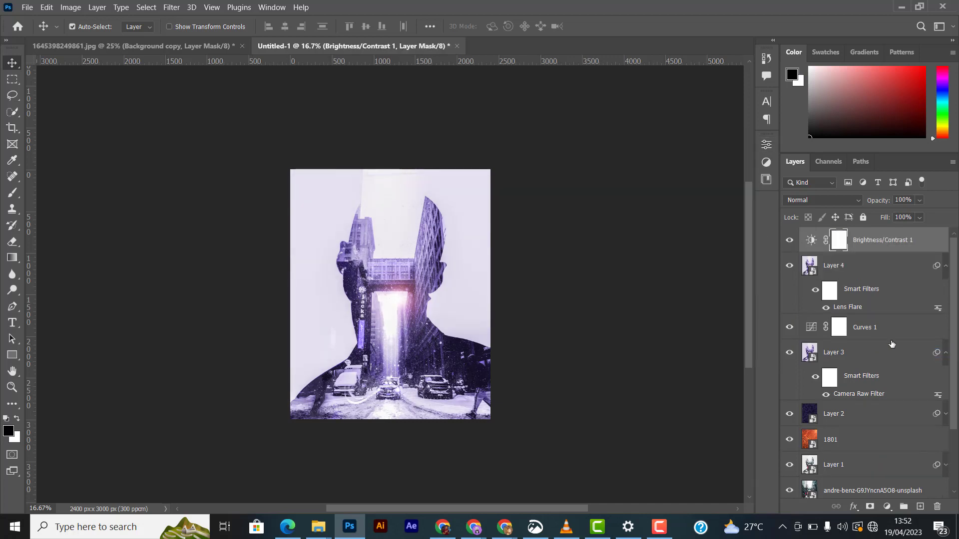
- Add a Color Balance adjustment layer with midtones set to cyan-red -6, magenta-green -13 and yellow-blue +16
click(887, 506)
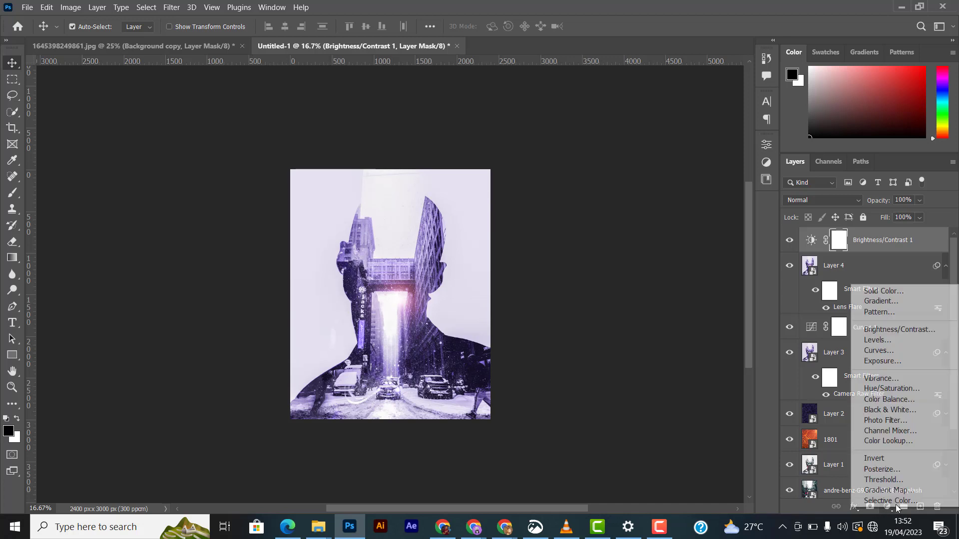
click(898, 399)
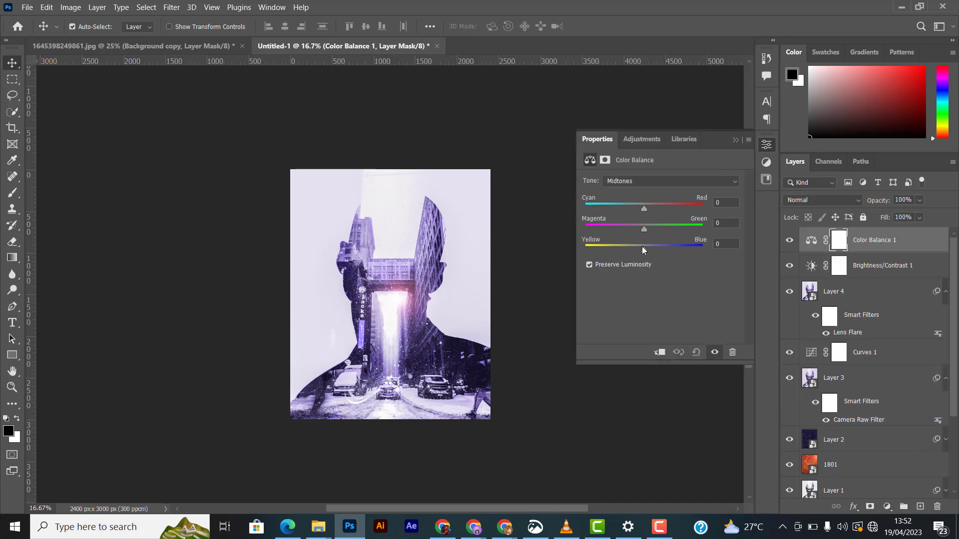
drag(642, 248, 651, 246)
drag(639, 226, 637, 225)
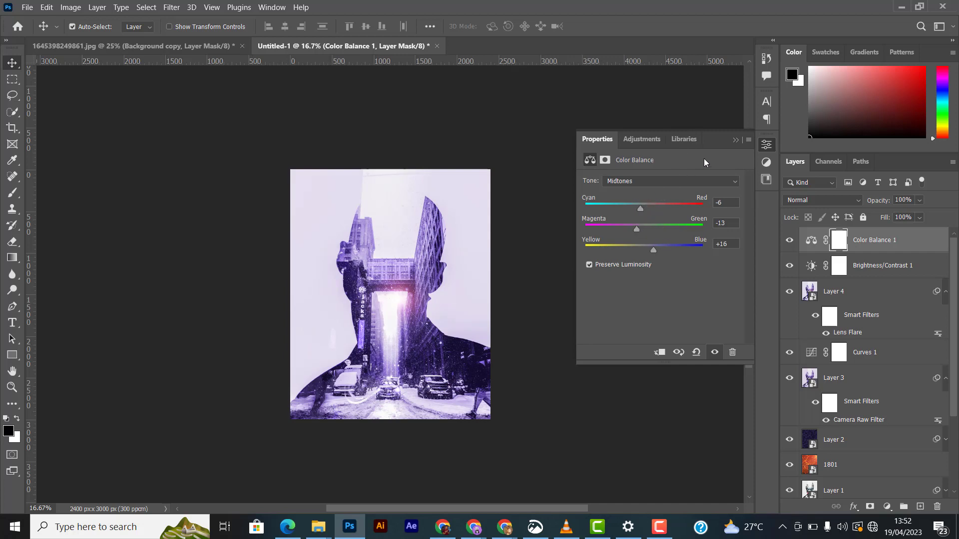
click(735, 140)
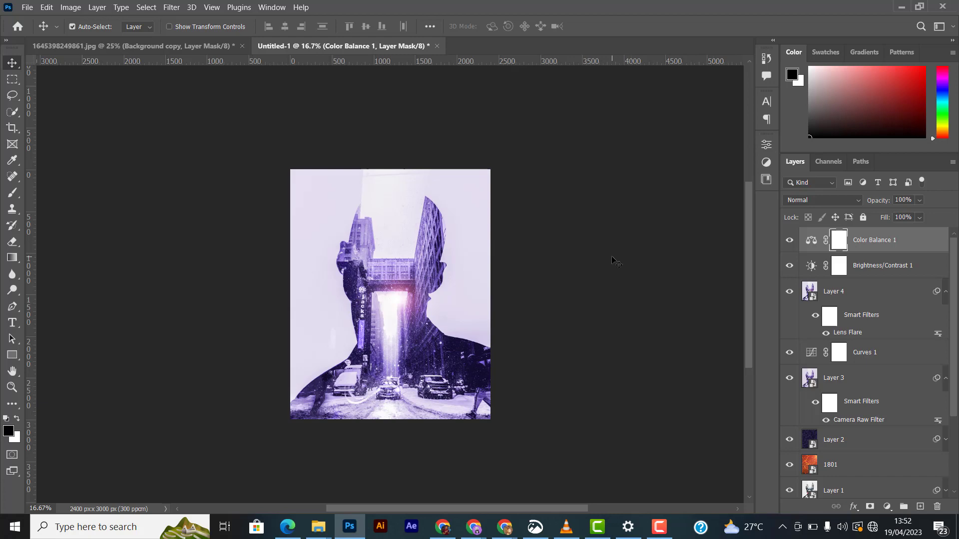
- Create a text layer with the spaced-out title UNCOVER near the top of the poster
key(ctrl+plus)
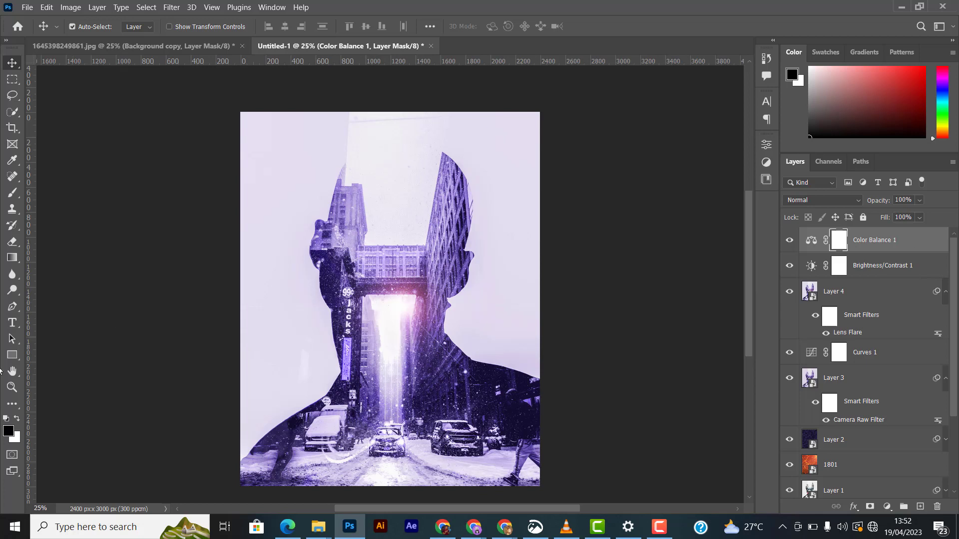
click(12, 322)
click(50, 318)
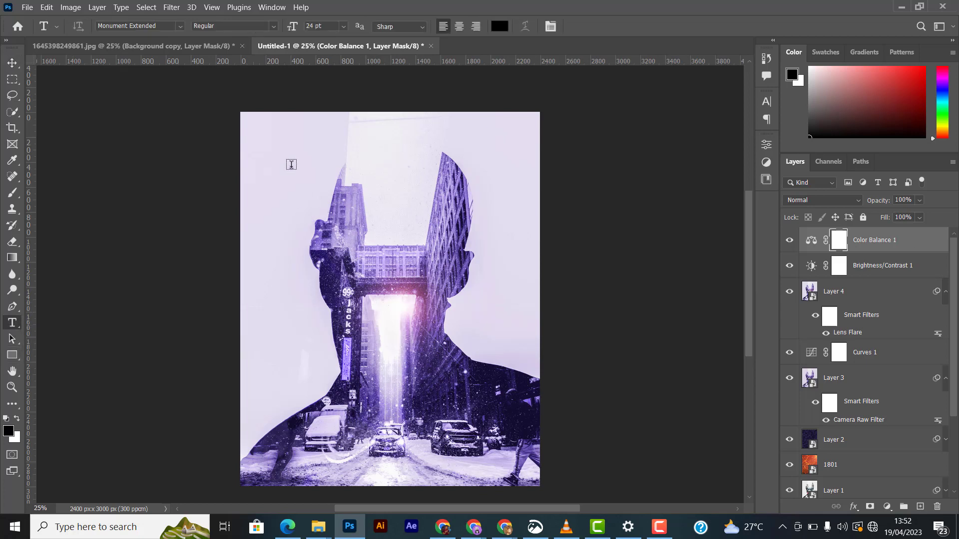
click(292, 164)
text(U N )
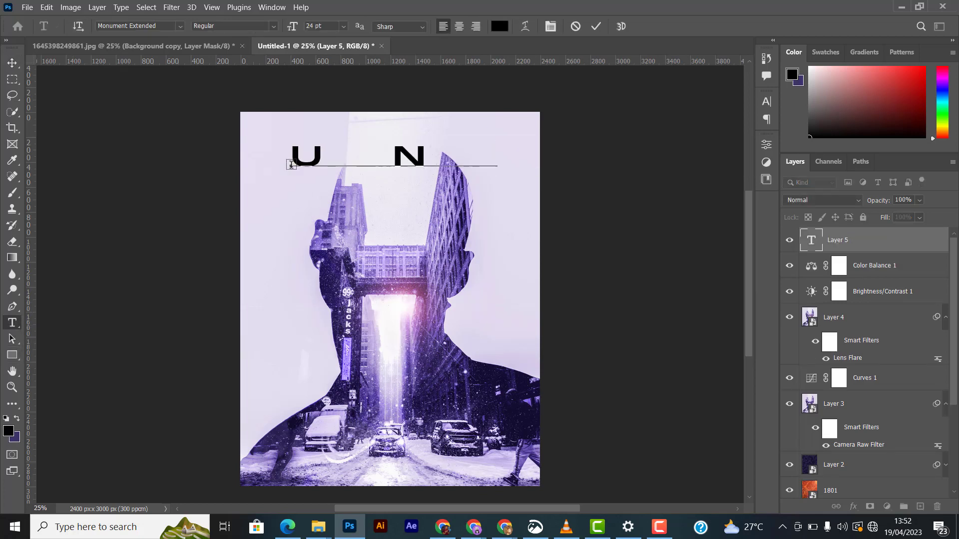
text(C)
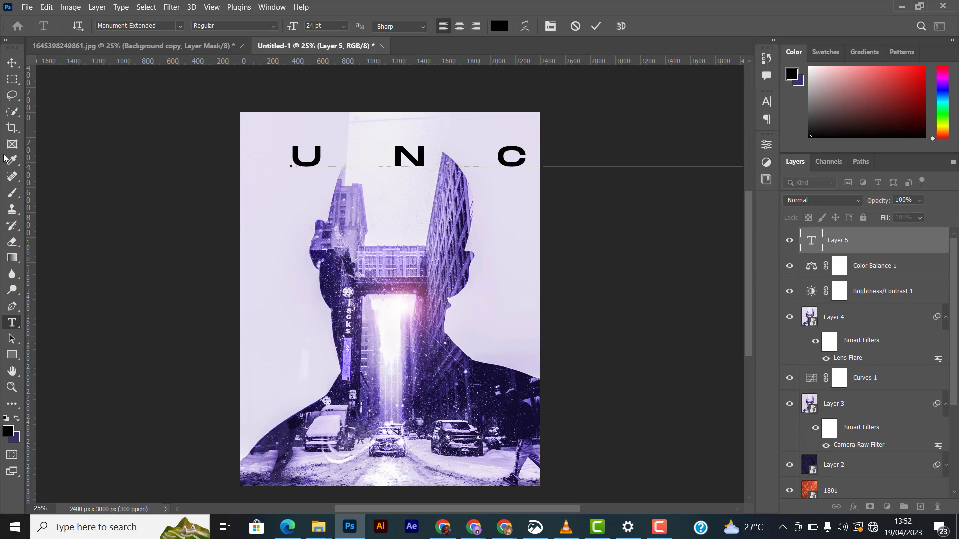
click(12, 62)
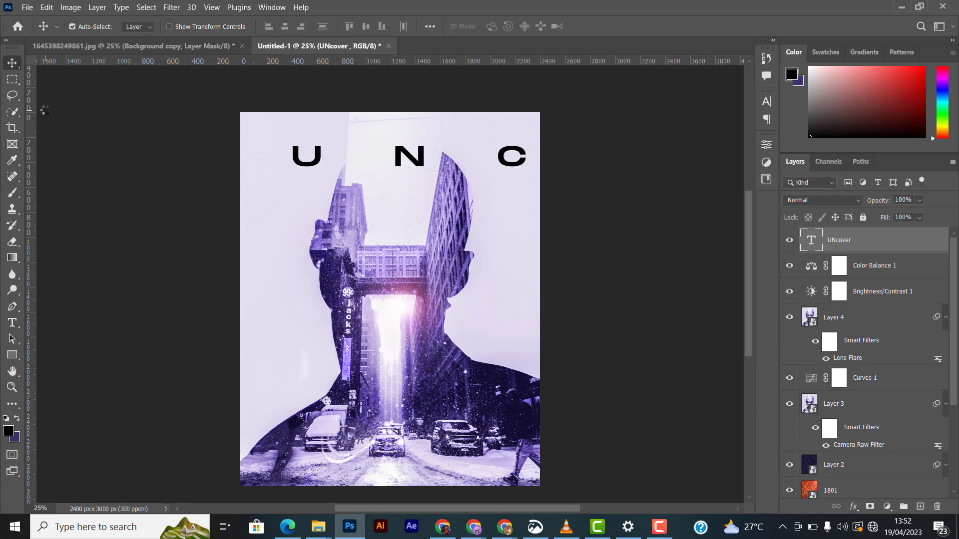
- Move the title text down to the middle of the poster
drag(416, 165, 376, 239)
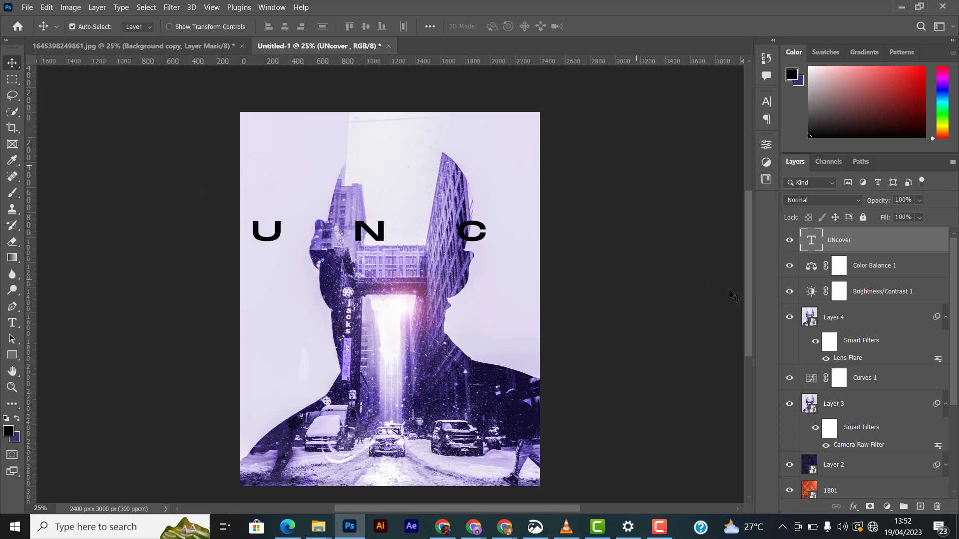
click(766, 102)
click(733, 97)
drag(453, 236, 410, 274)
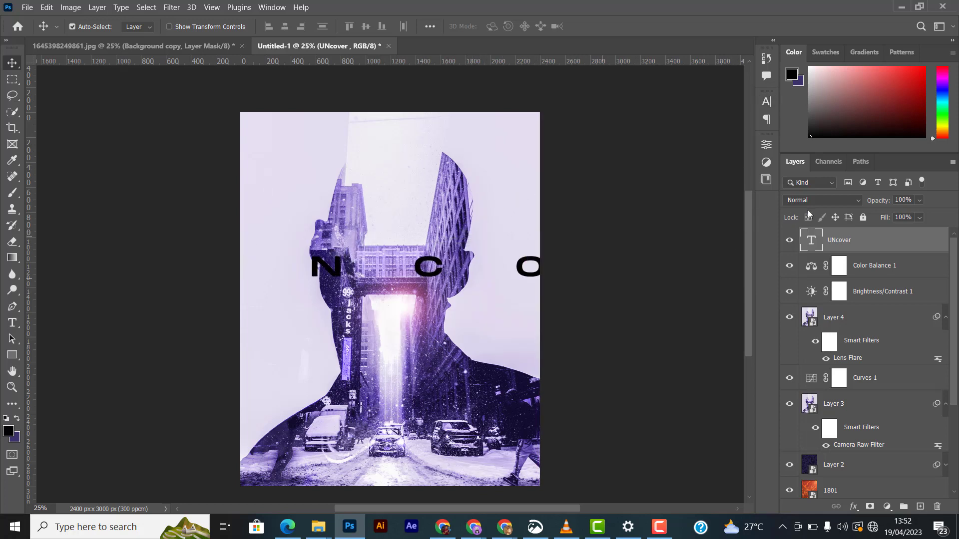
- Set the title's font size to 10 pt and reposition it across the middle of the poster
click(766, 103)
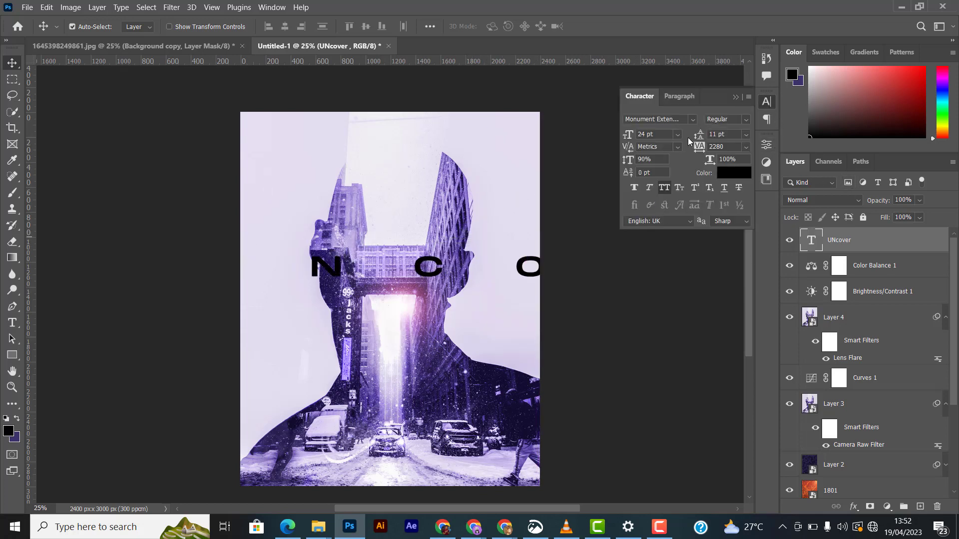
click(677, 134)
click(649, 199)
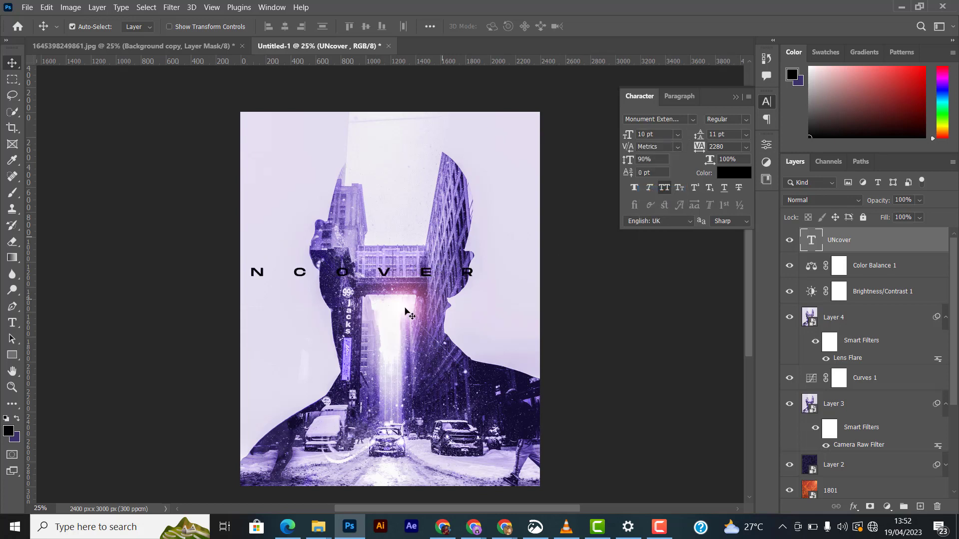
drag(432, 274, 483, 296)
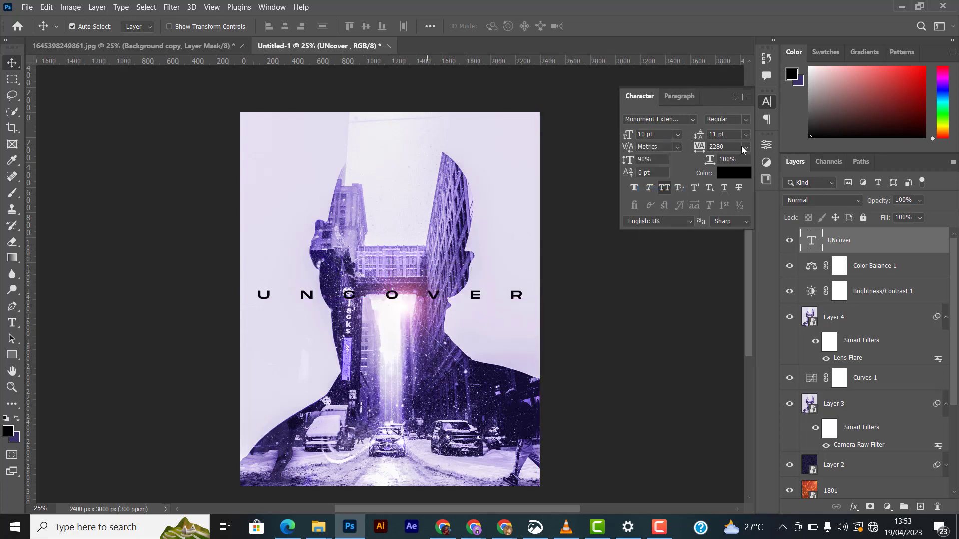
- Reduce the title's letter tracking to 1980
click(745, 148)
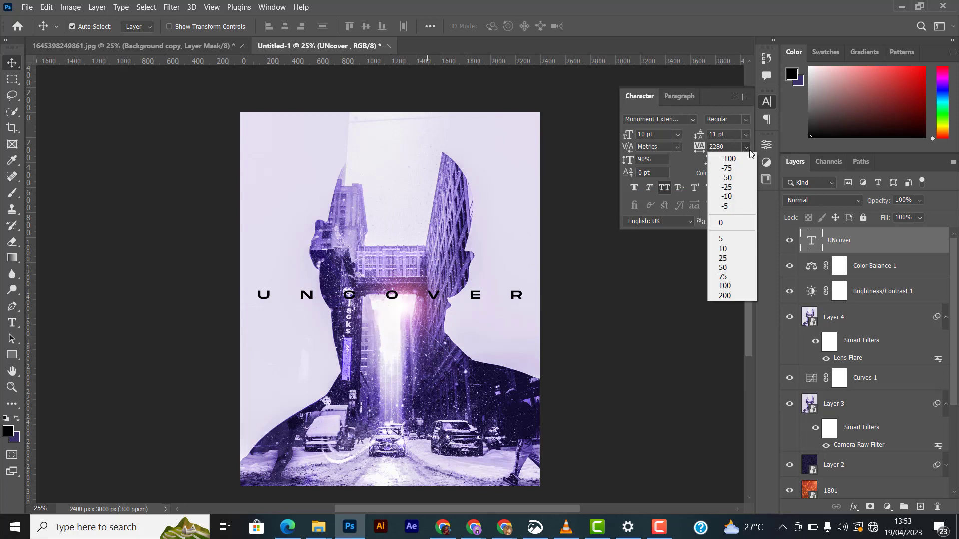
click(746, 148)
click(745, 149)
click(746, 149)
click(746, 149)
drag(700, 150, 690, 153)
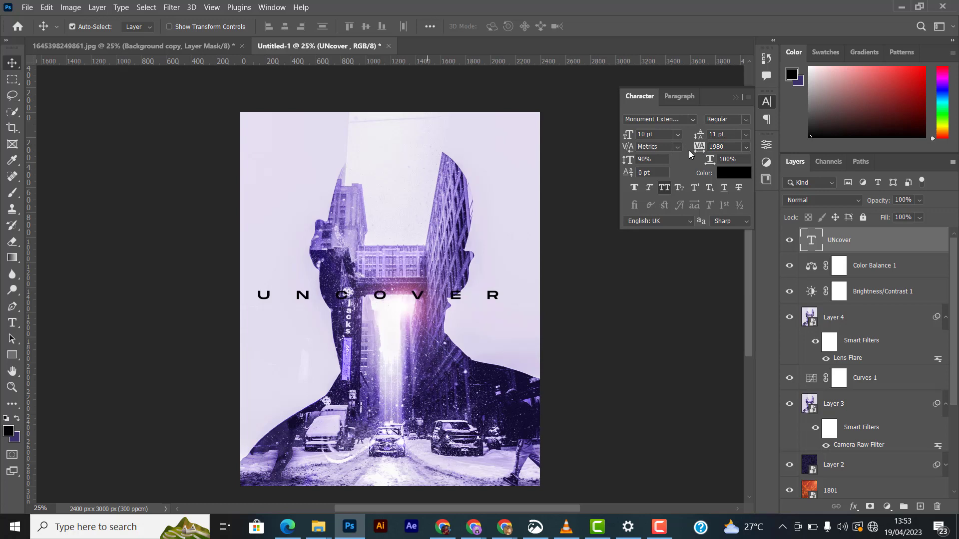
click(736, 97)
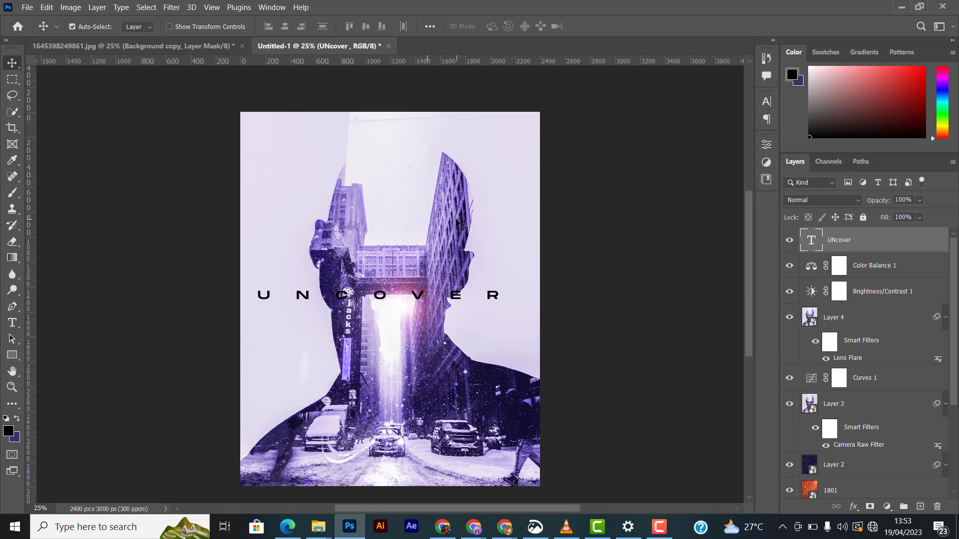
- Rotate the title -90° with Free Transform and place it vertically along the poster's left edge
key(ctrl)
key(ctrl+t)
drag(587, 317, 264, 206)
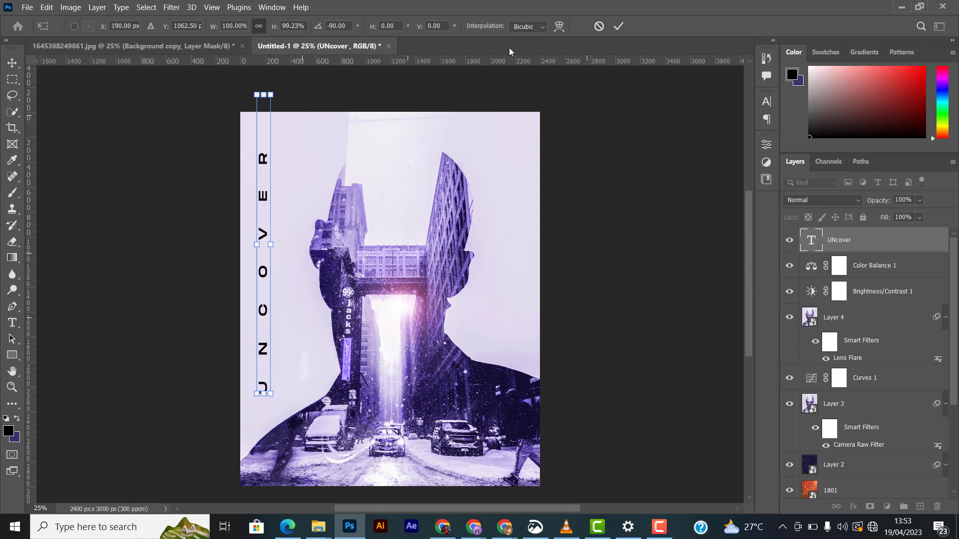
click(618, 26)
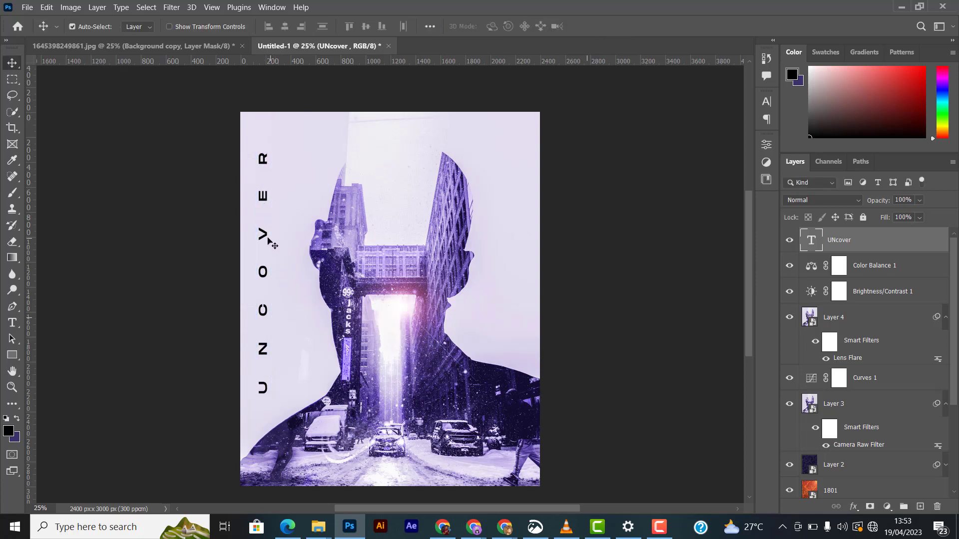
drag(263, 235, 259, 231)
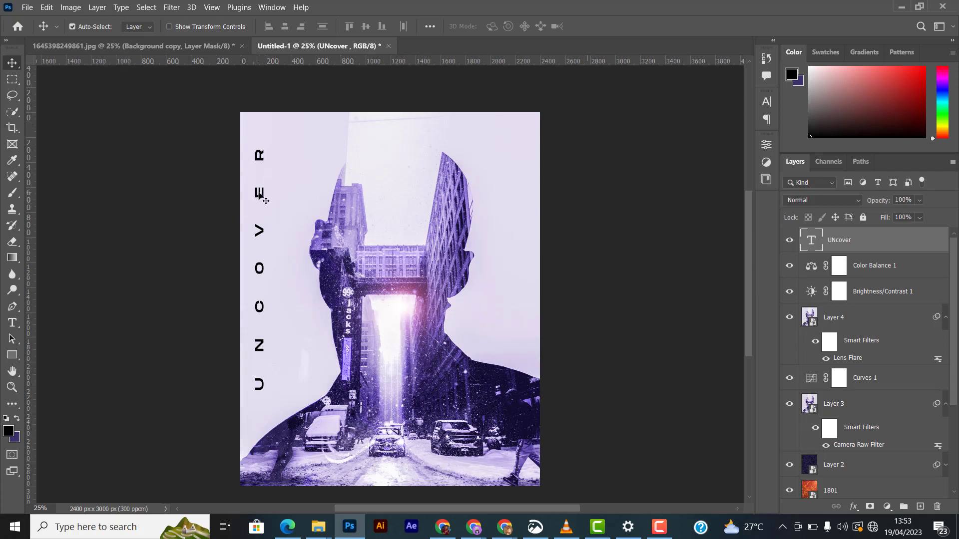
drag(259, 193, 259, 198)
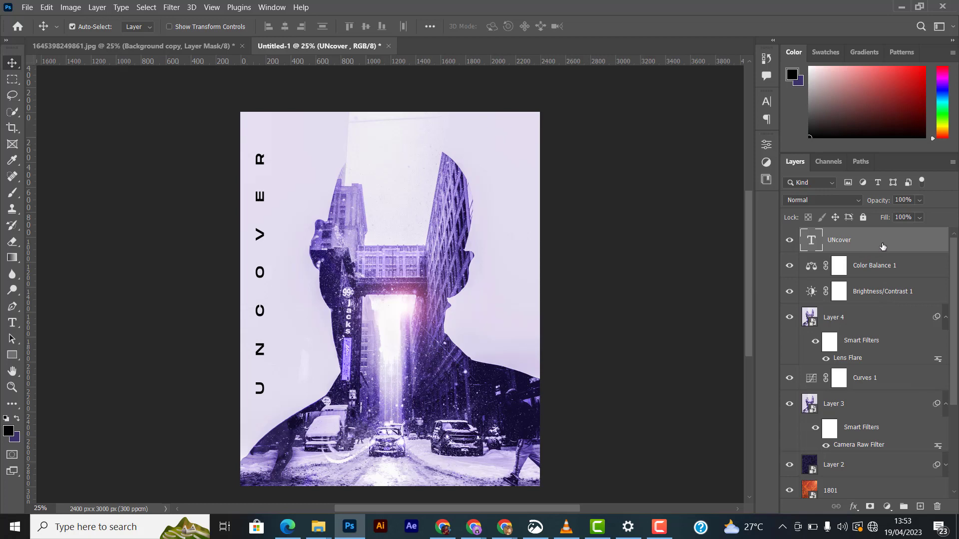
- Set the title layer's fill to 0%
double_click(899, 242)
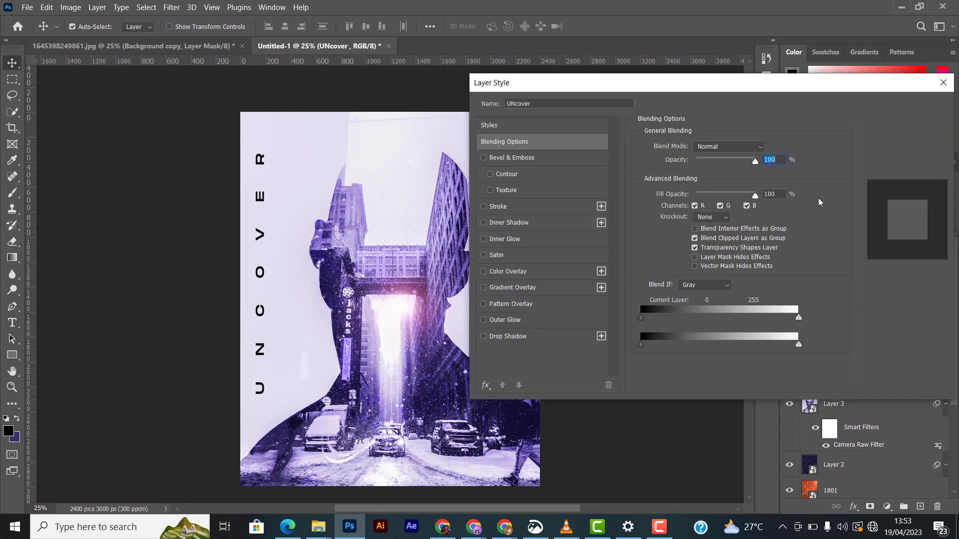
click(912, 128)
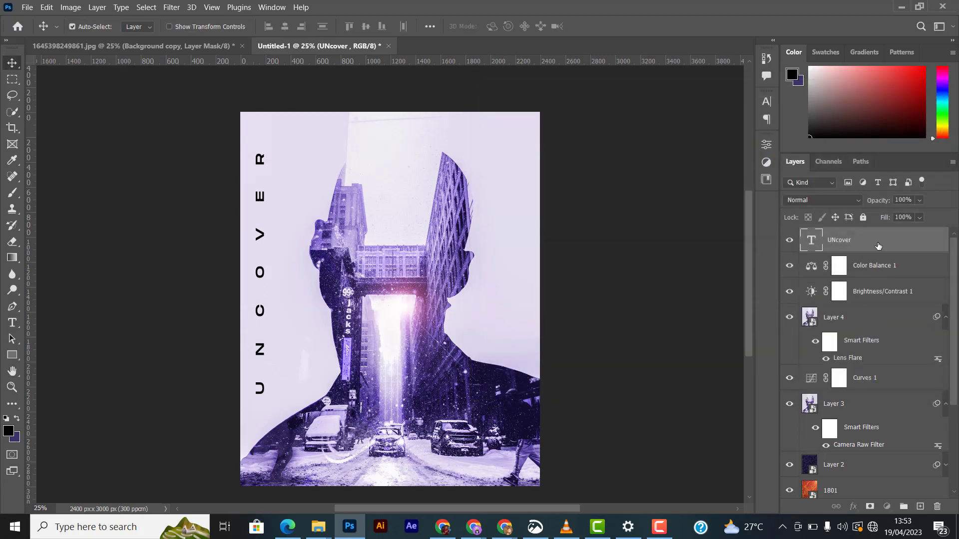
click(919, 217)
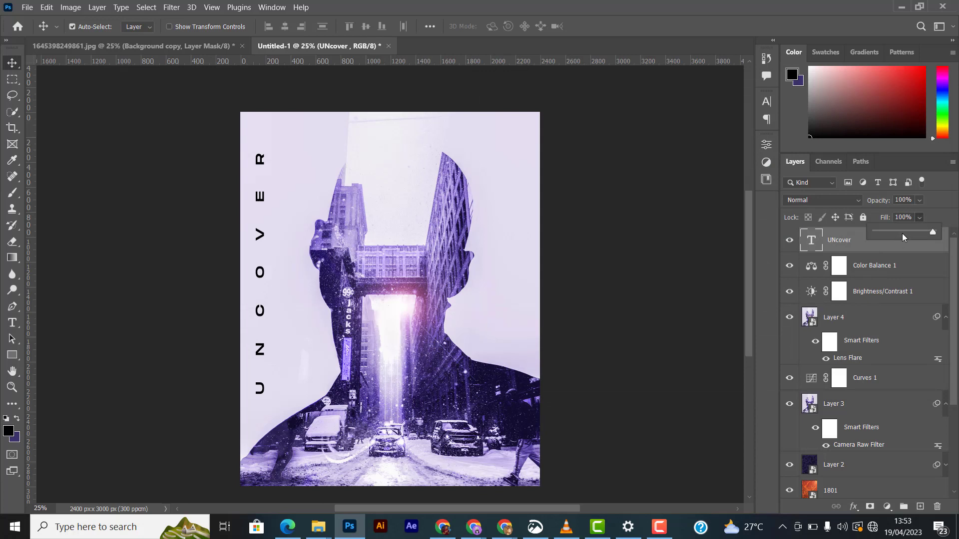
drag(903, 231, 778, 227)
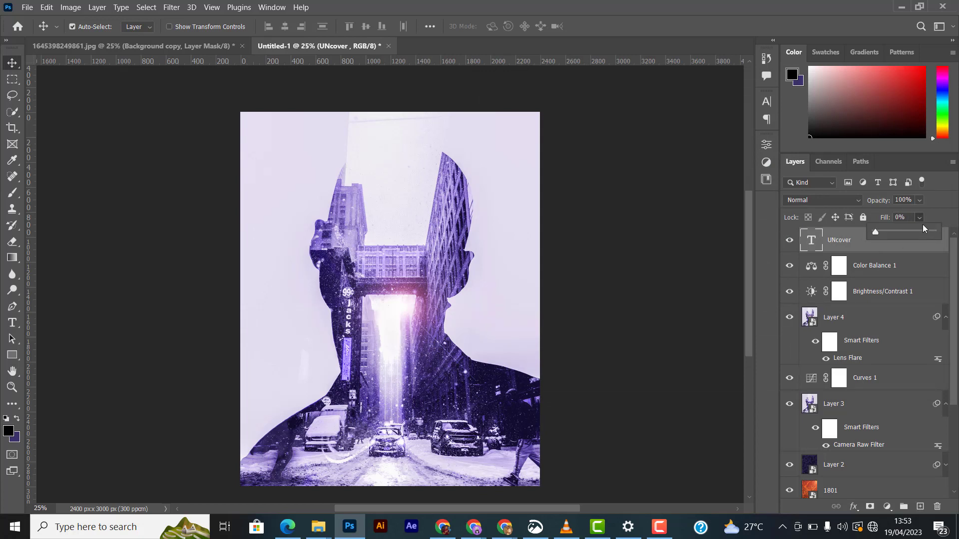
- Add a 3 px outside stroke to the title text through Layer Style
double_click(913, 250)
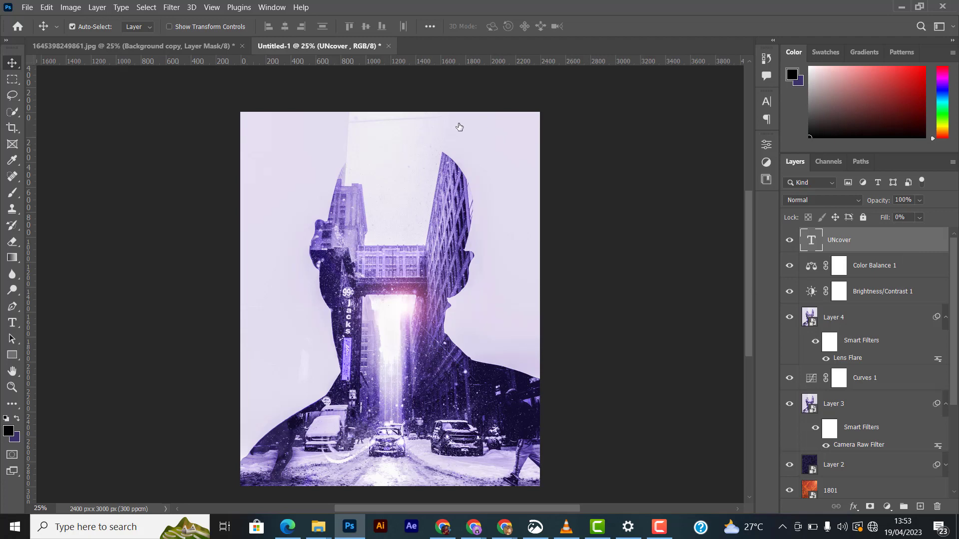
drag(572, 84, 604, 82)
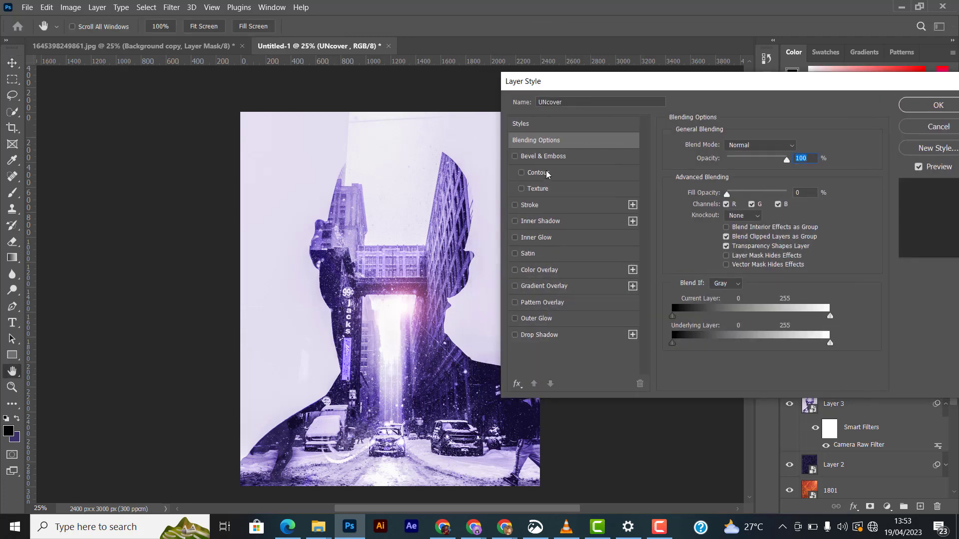
click(522, 205)
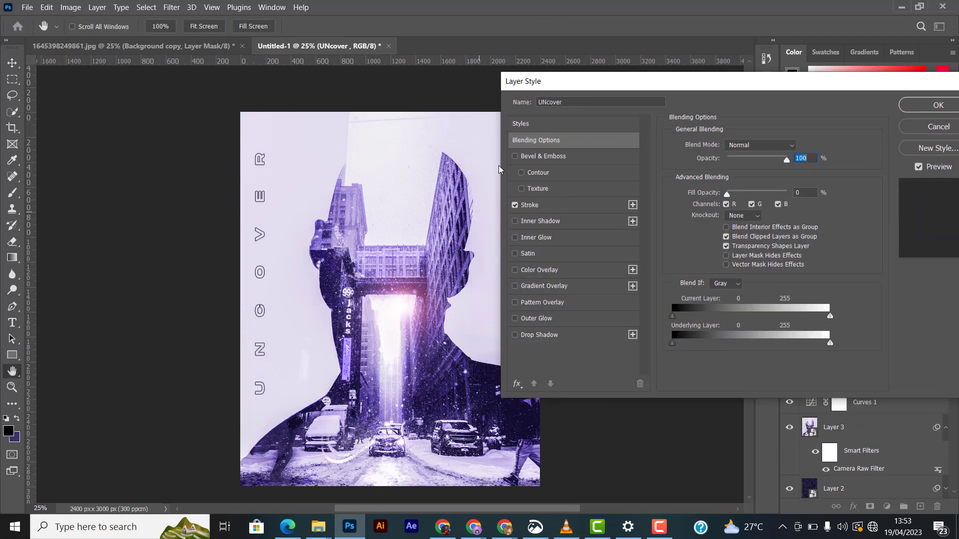
click(571, 206)
drag(719, 148, 717, 148)
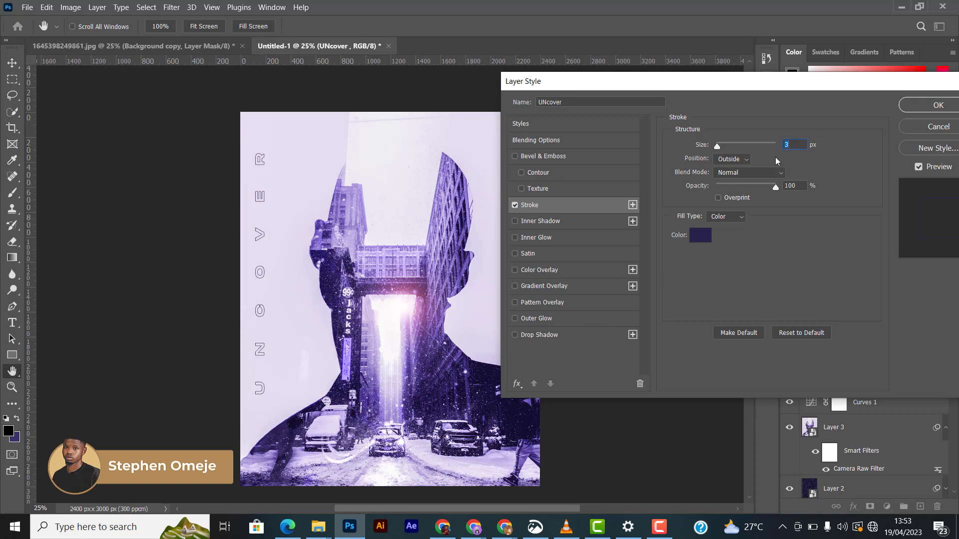
click(924, 111)
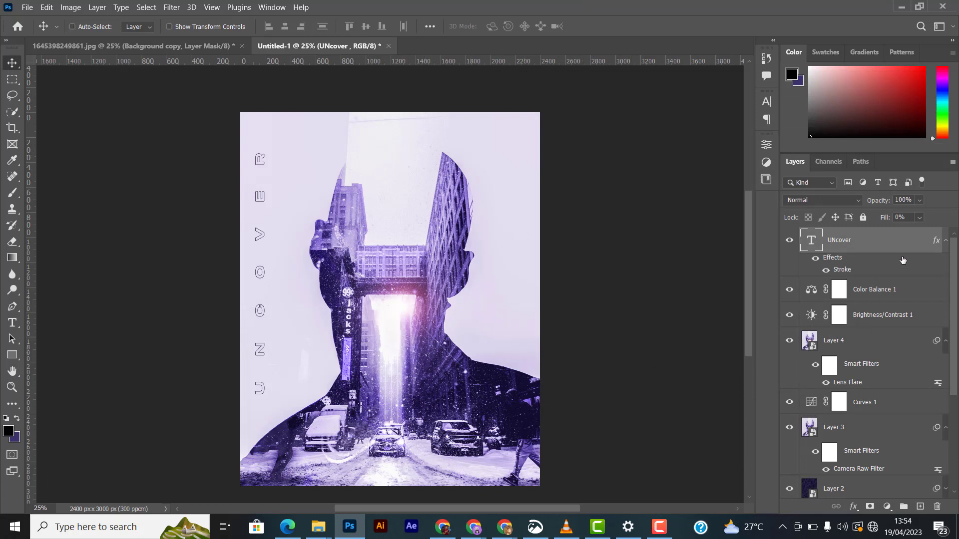
- Stamp all visible layers into a new merged layer and convert it to a smart object
key(ctrl+shift+alt+n)
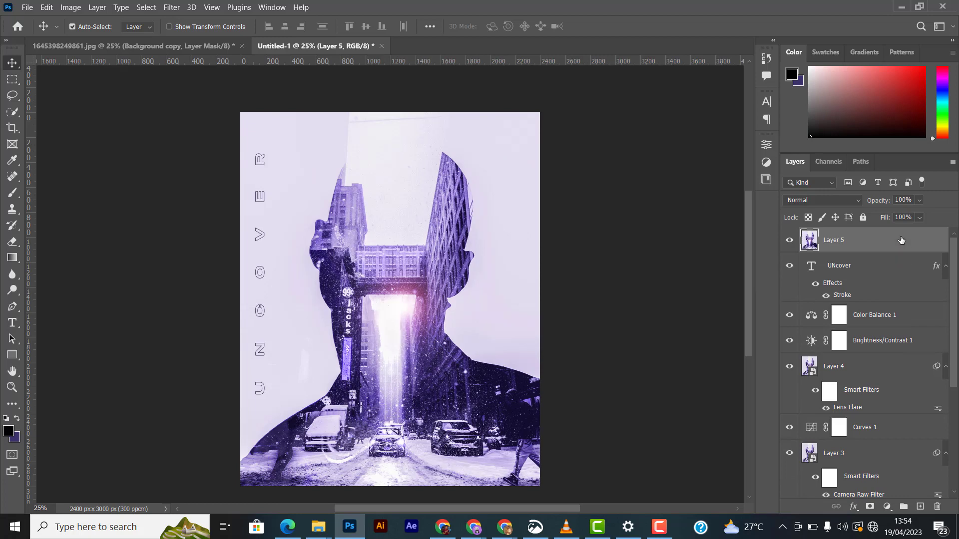
right_click(855, 245)
click(777, 179)
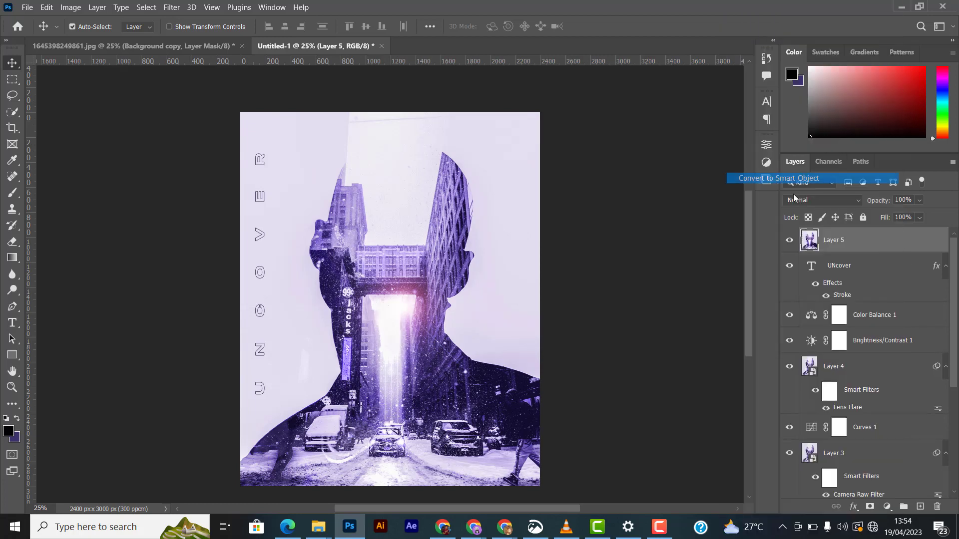
- Open Camera Raw Filter on the merged layer and increase the sharpening in the Detail panel
click(175, 10)
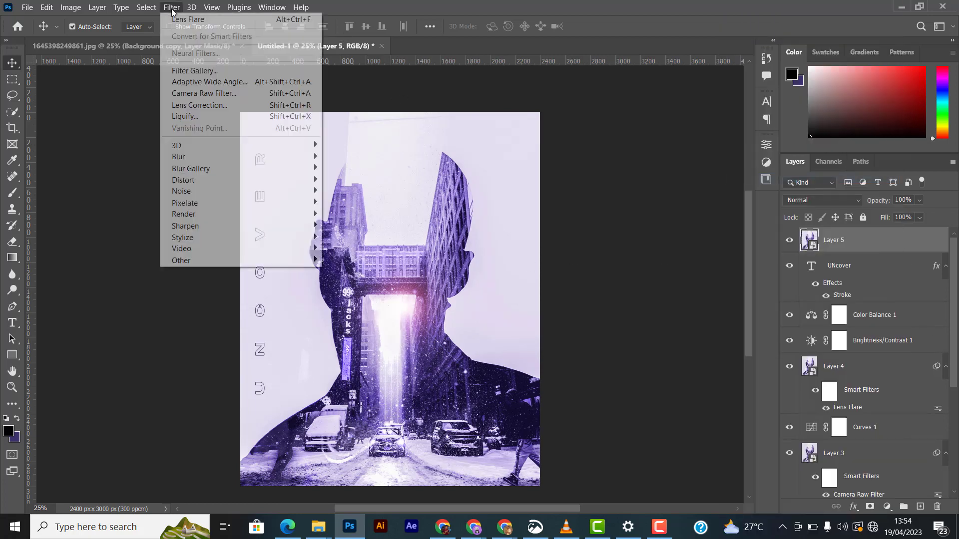
click(205, 94)
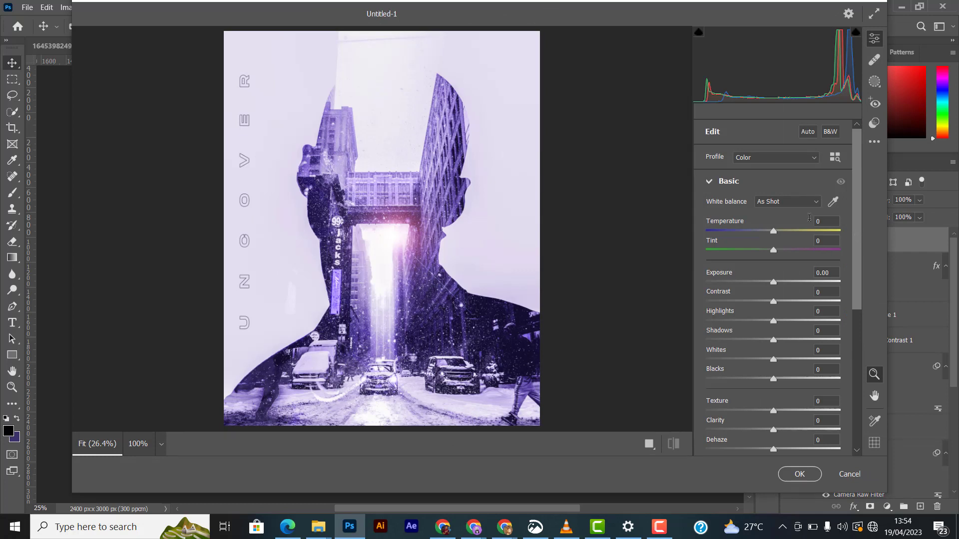
click(708, 182)
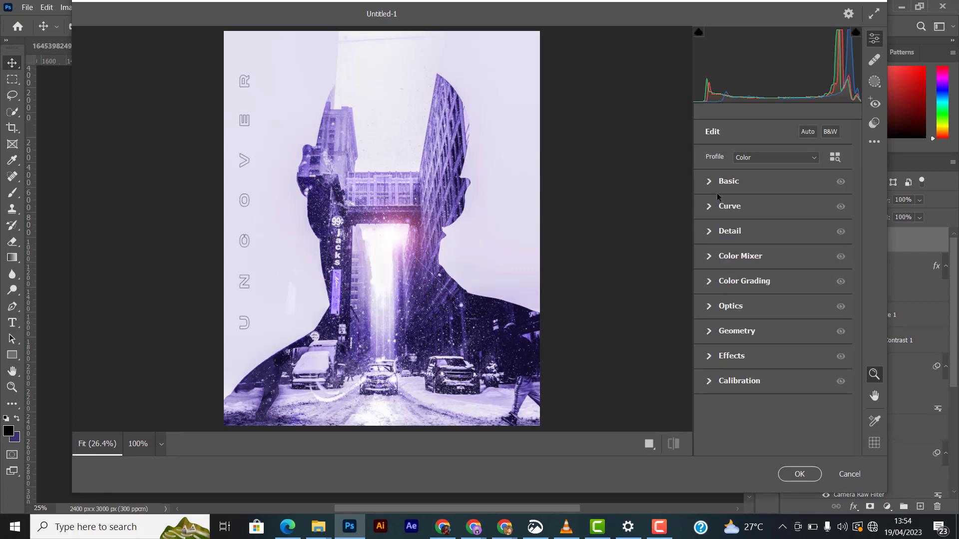
click(709, 282)
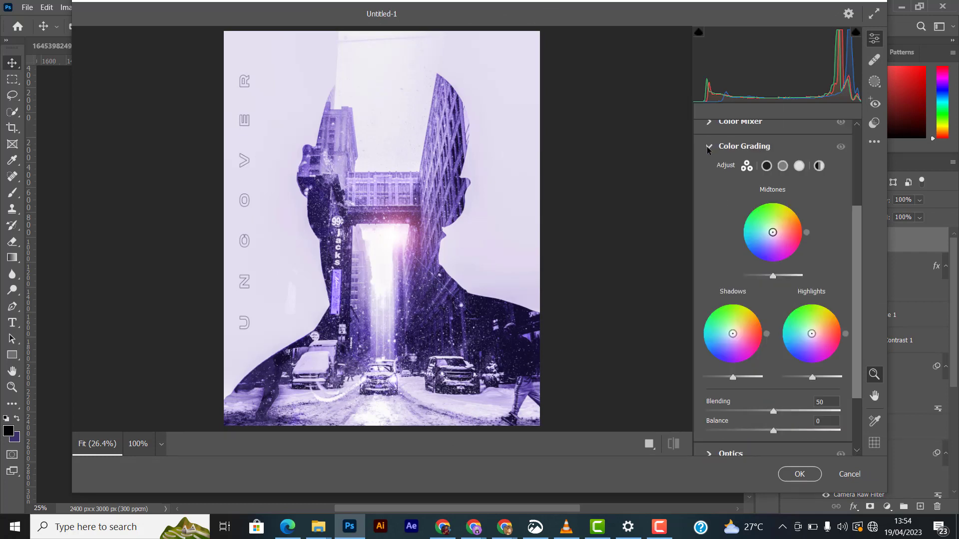
click(709, 145)
click(709, 306)
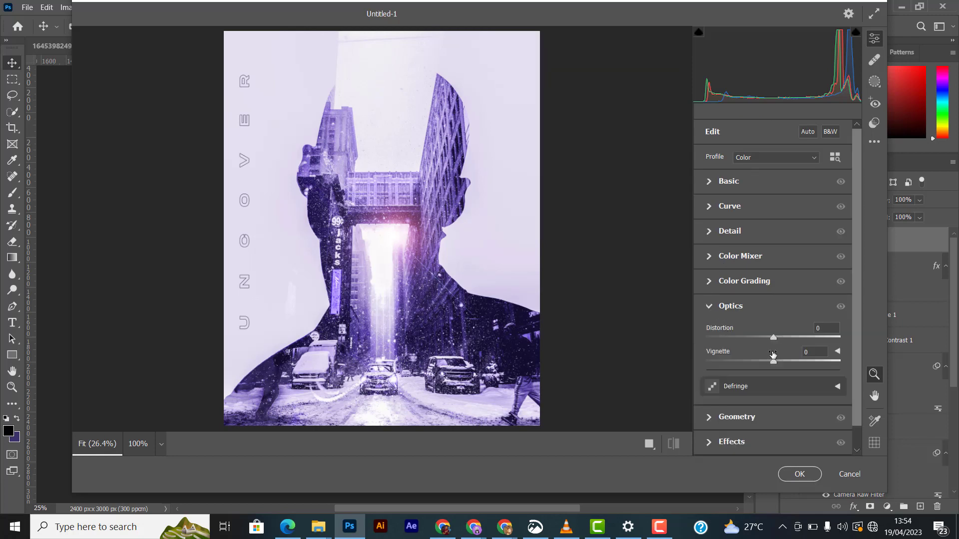
click(713, 306)
click(710, 230)
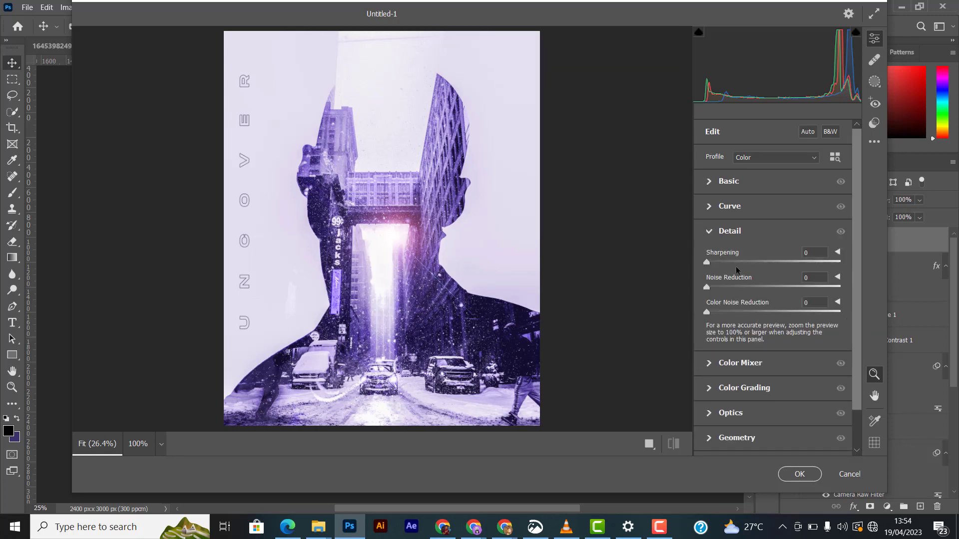
drag(717, 259, 744, 263)
click(709, 230)
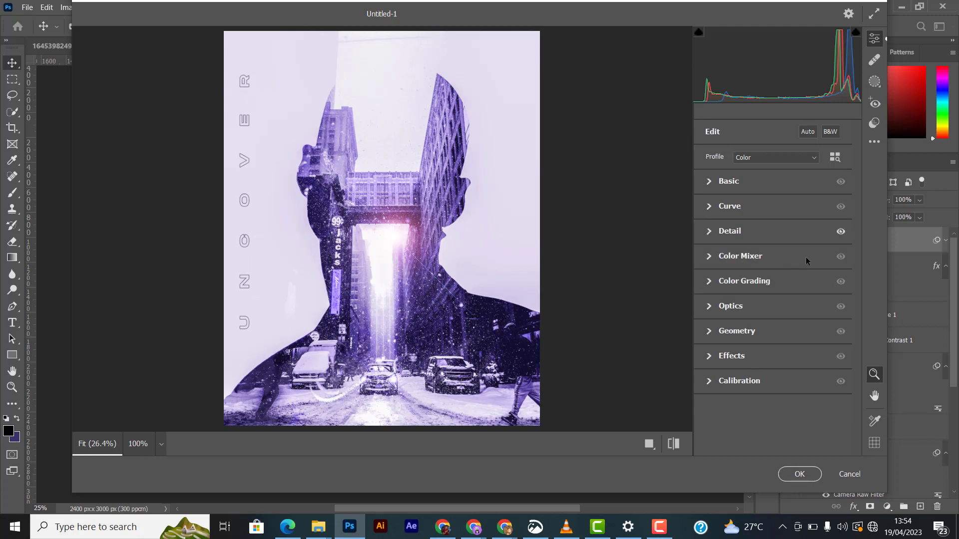
- Add some grain in the Effects panel and apply the Camera Raw Filter
click(709, 357)
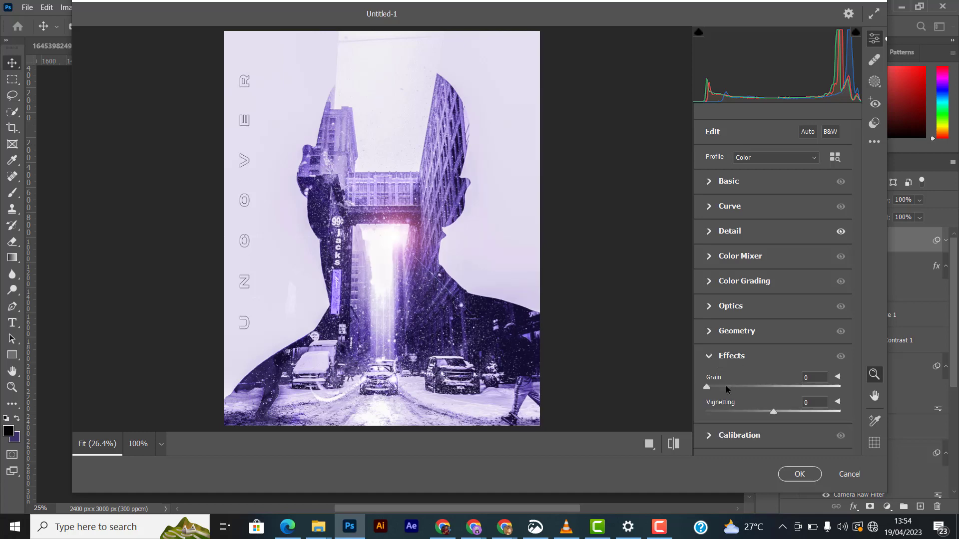
drag(725, 390, 733, 387)
click(805, 482)
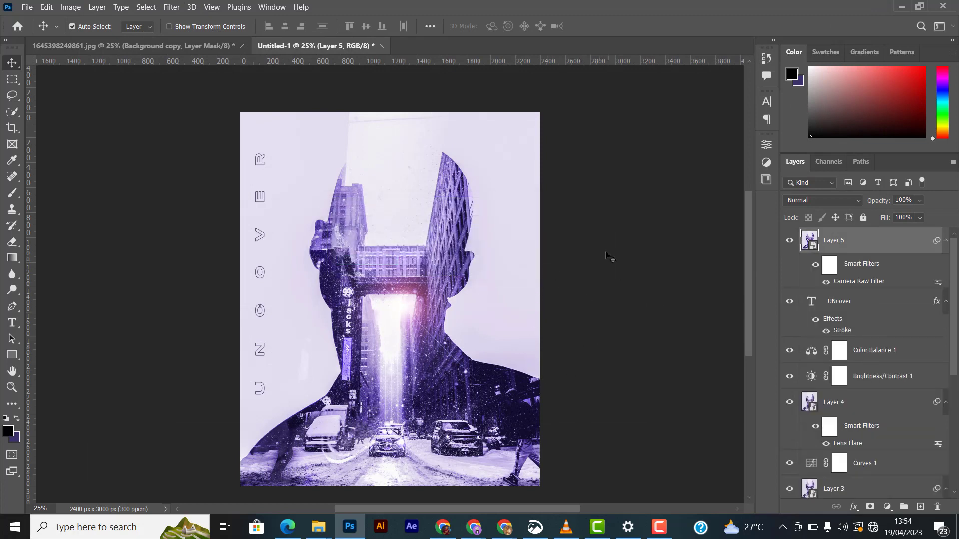
key(ctrl+minus)
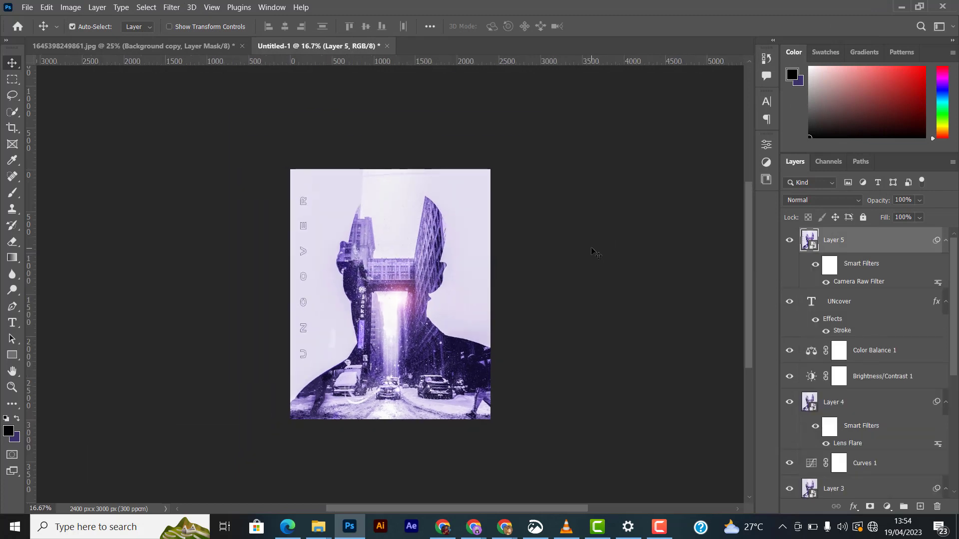